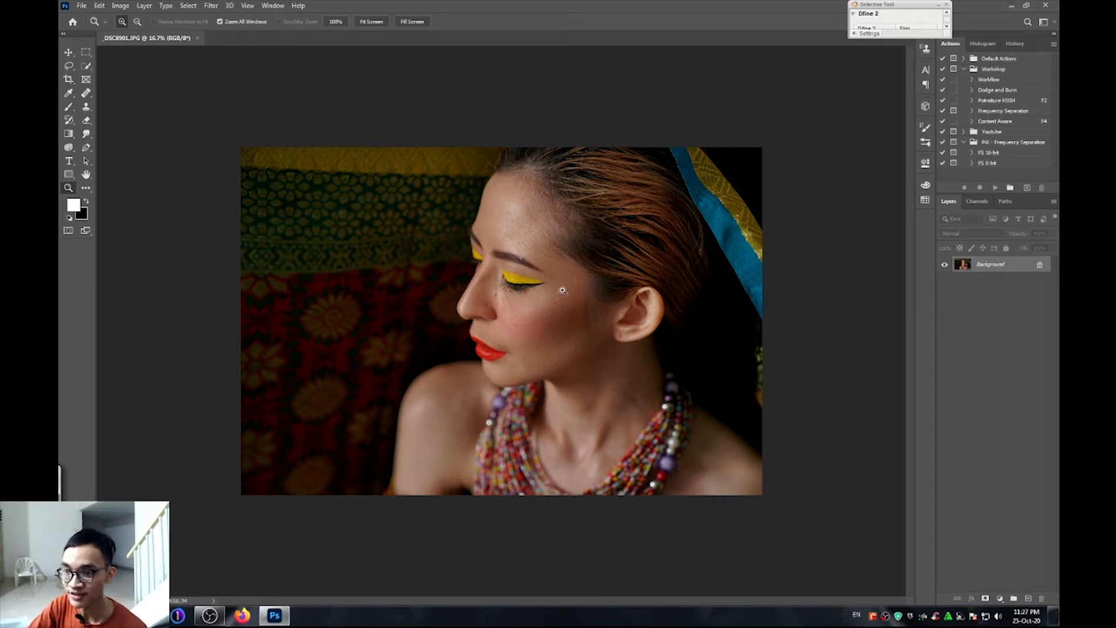
Examine the skin and makeup on the woman's face up close, and return to the full portrait view.
left_click(562, 286)
left_click(558, 247)
left_click(482, 239)
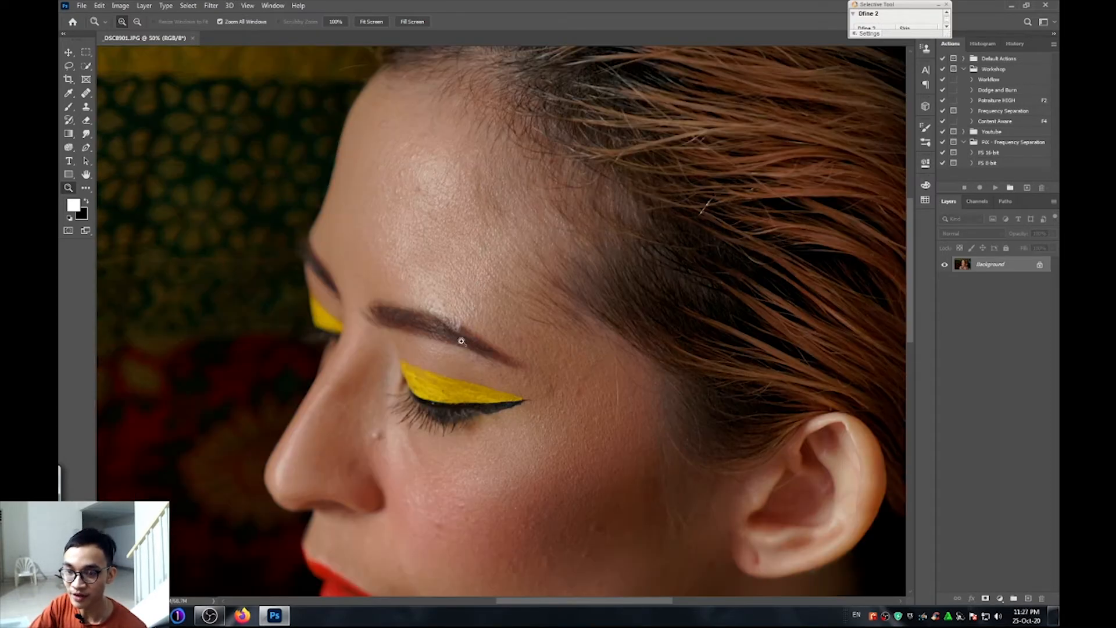
left_click(498, 356, "alt")
left_click(509, 347, "alt")
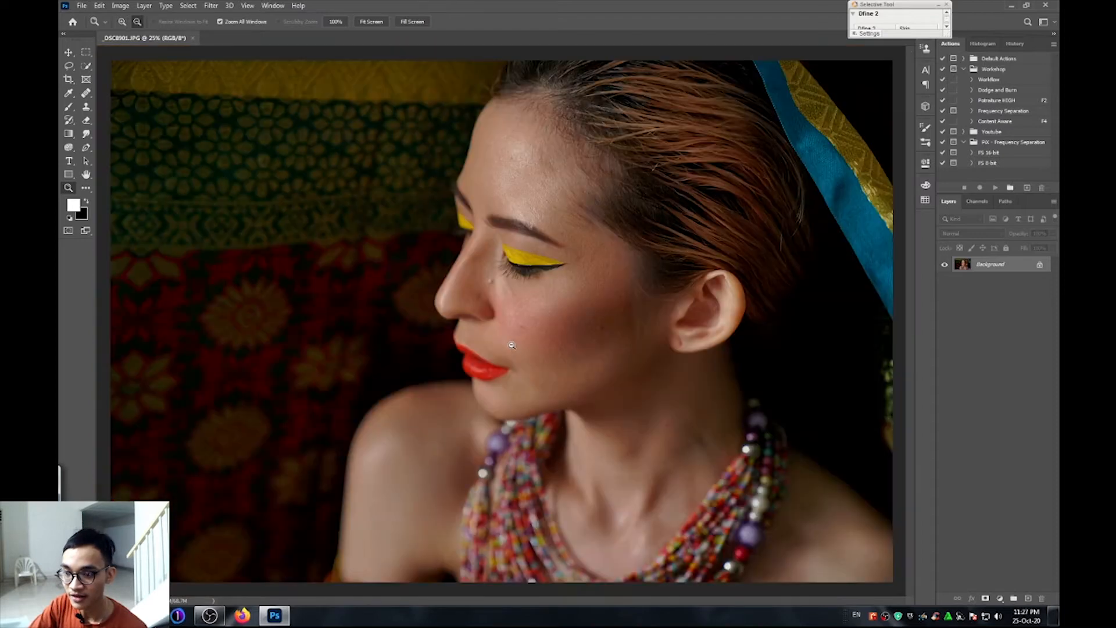
left_click(548, 318, "alt")
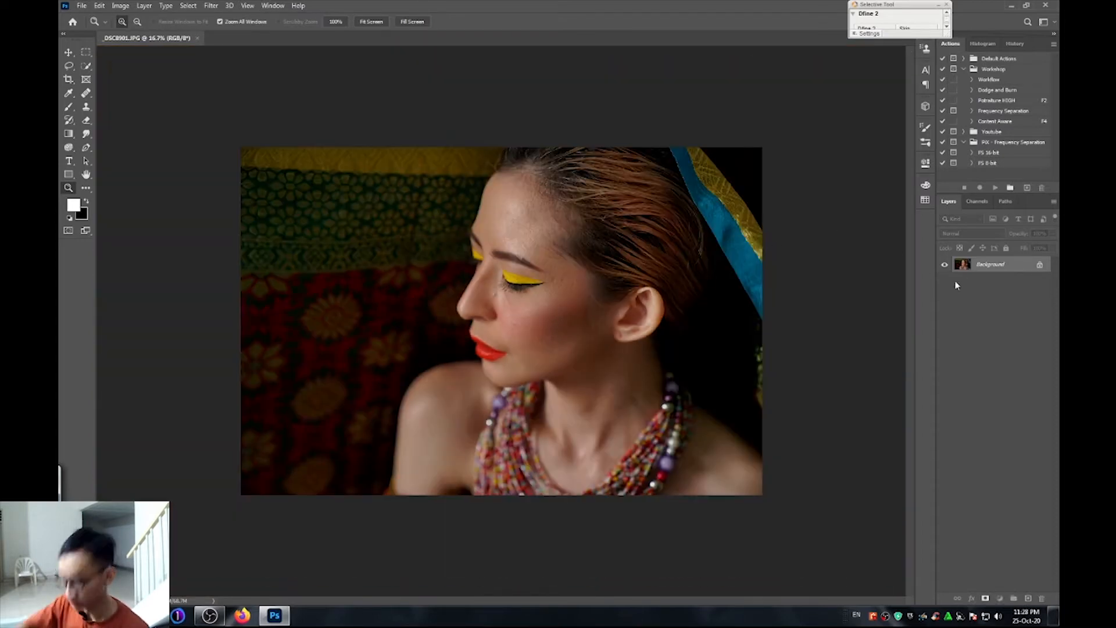
Duplicate the Background layer and open the copy in the Camera Raw Filter with the Basic adjustments expanded.
key("ctrl+j")
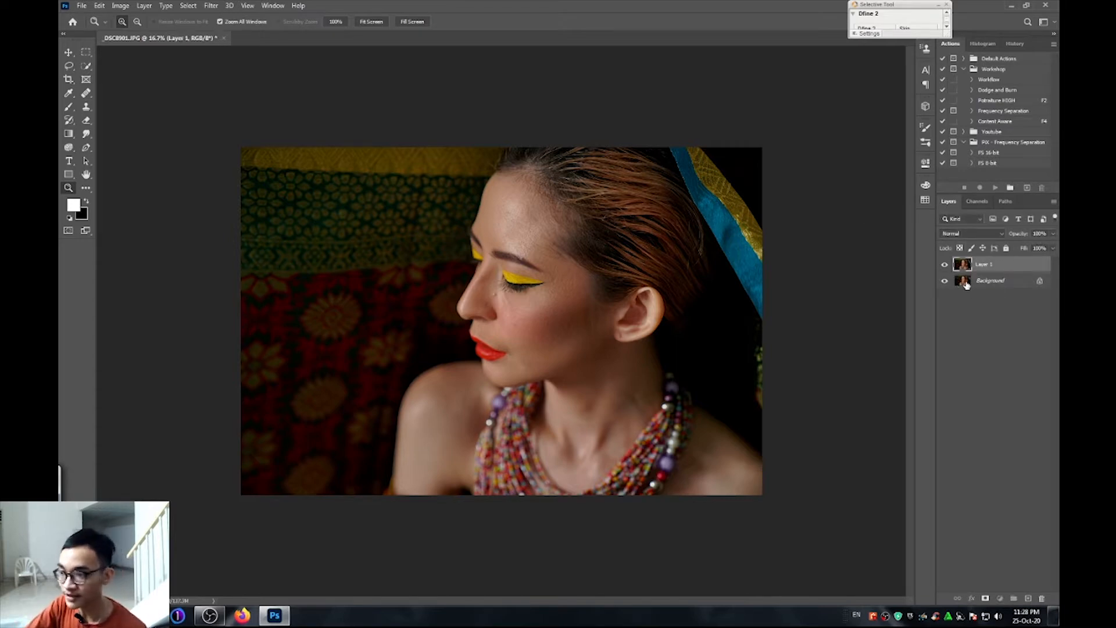
left_click(969, 285)
left_click(963, 265)
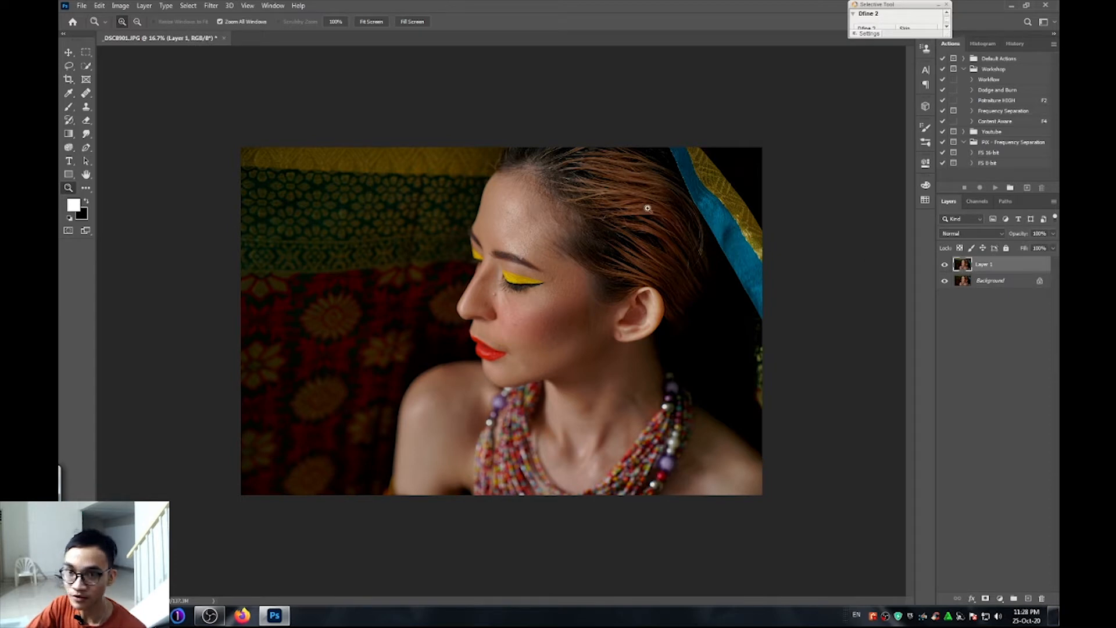
left_click(211, 7)
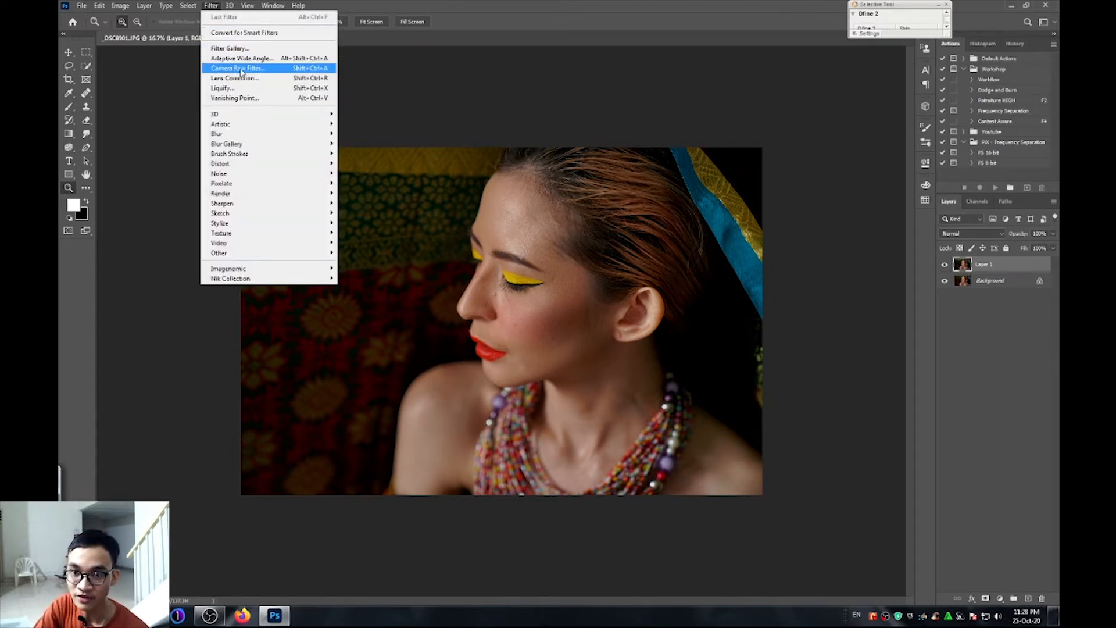
left_click(242, 69)
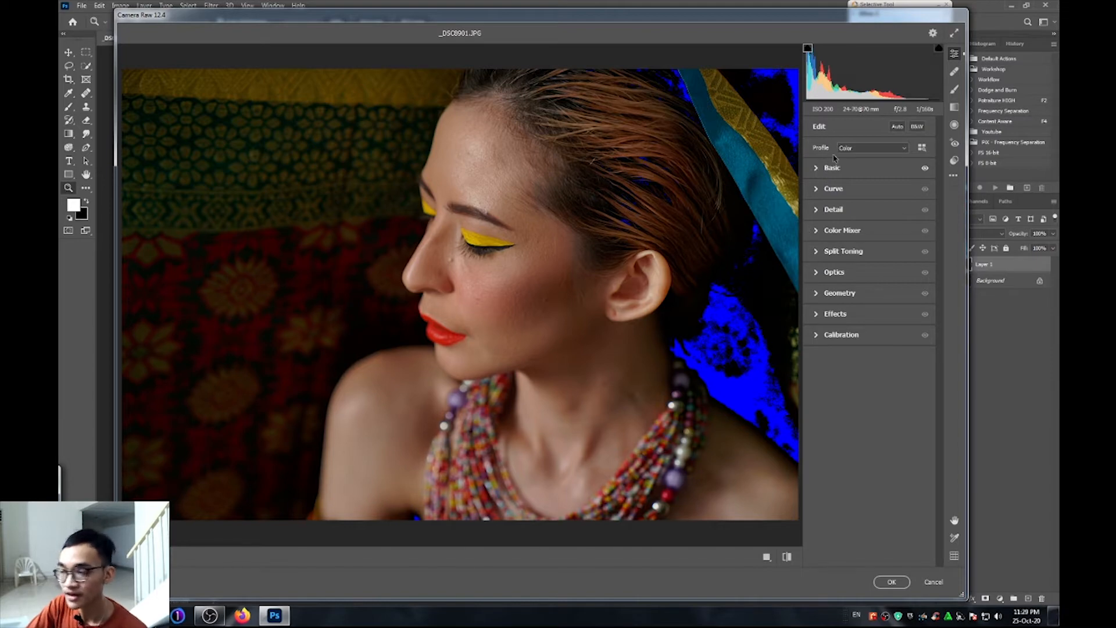
left_click(819, 170)
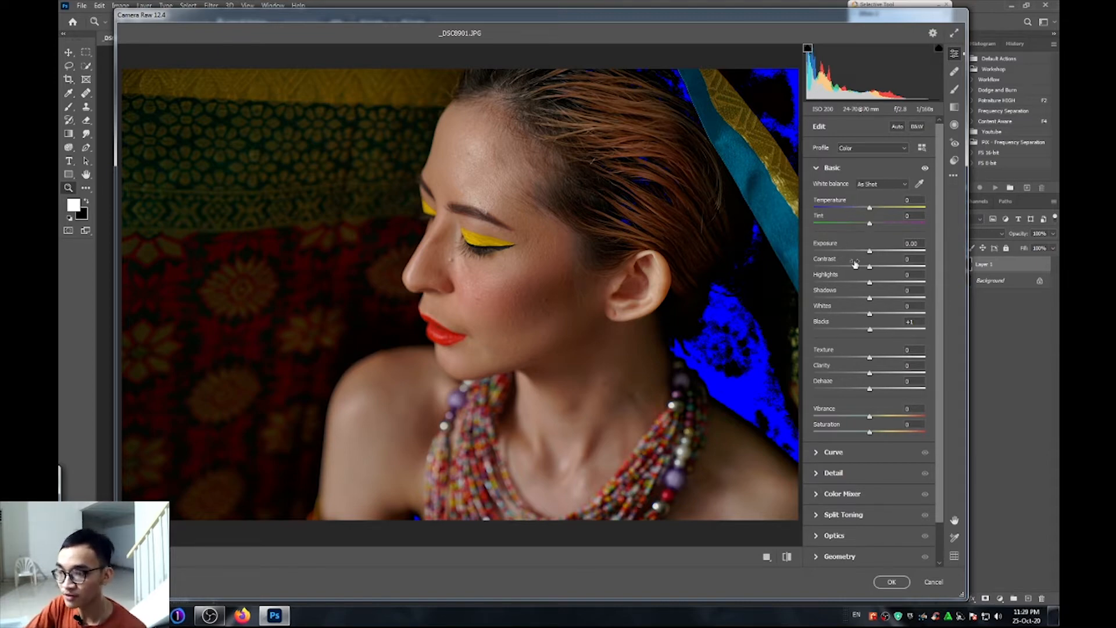
Try the Auto white balance preset on the portrait and restore As Shot.
left_click(878, 185)
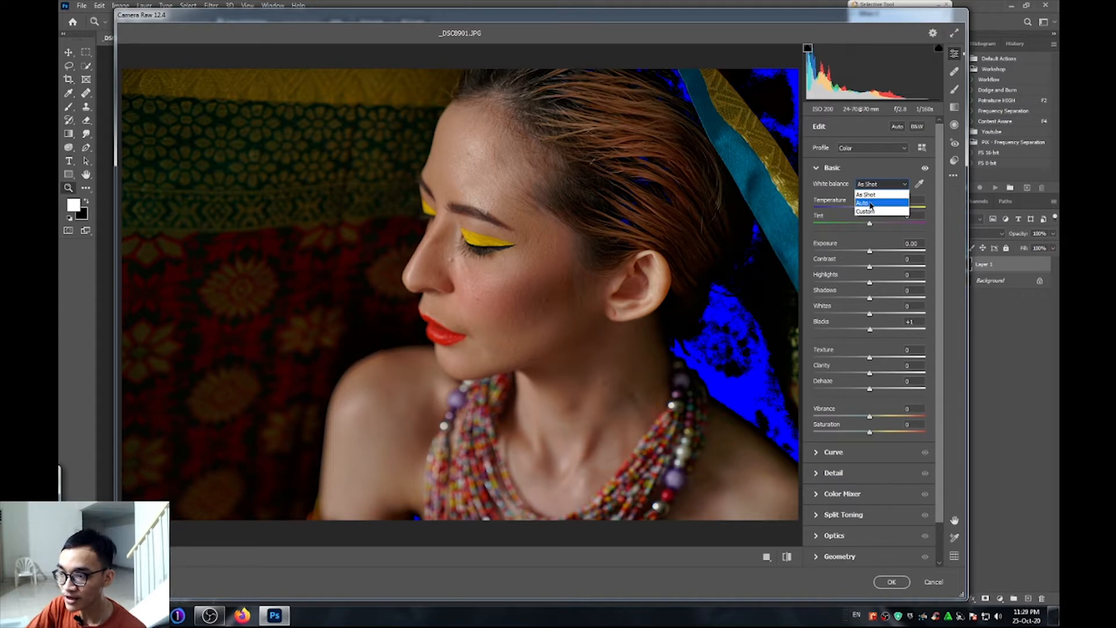
left_click(871, 204)
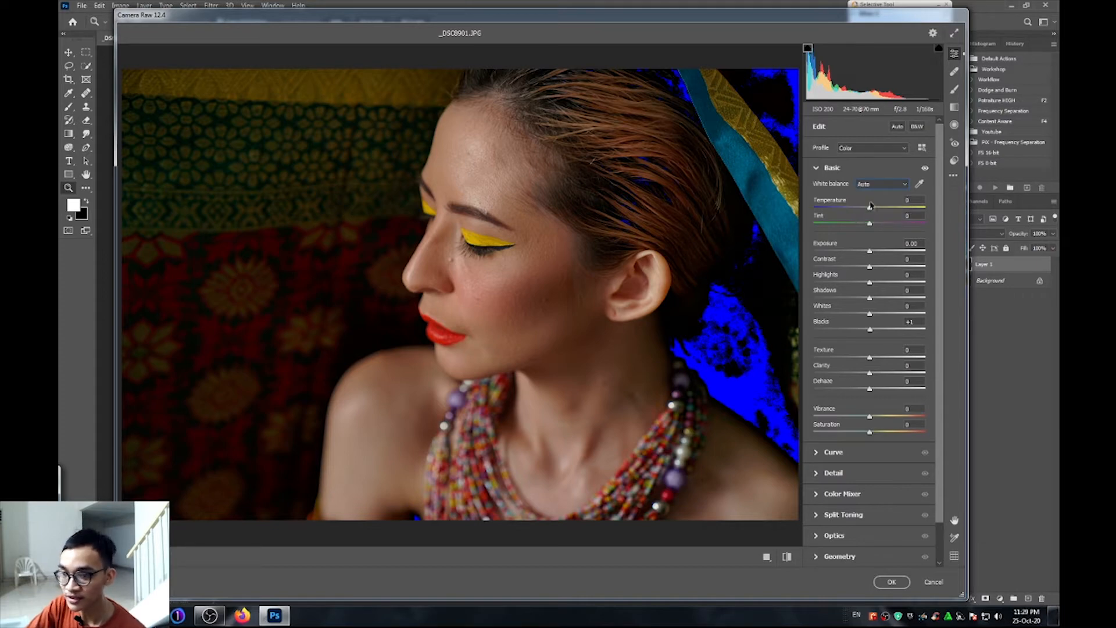
left_click(872, 185)
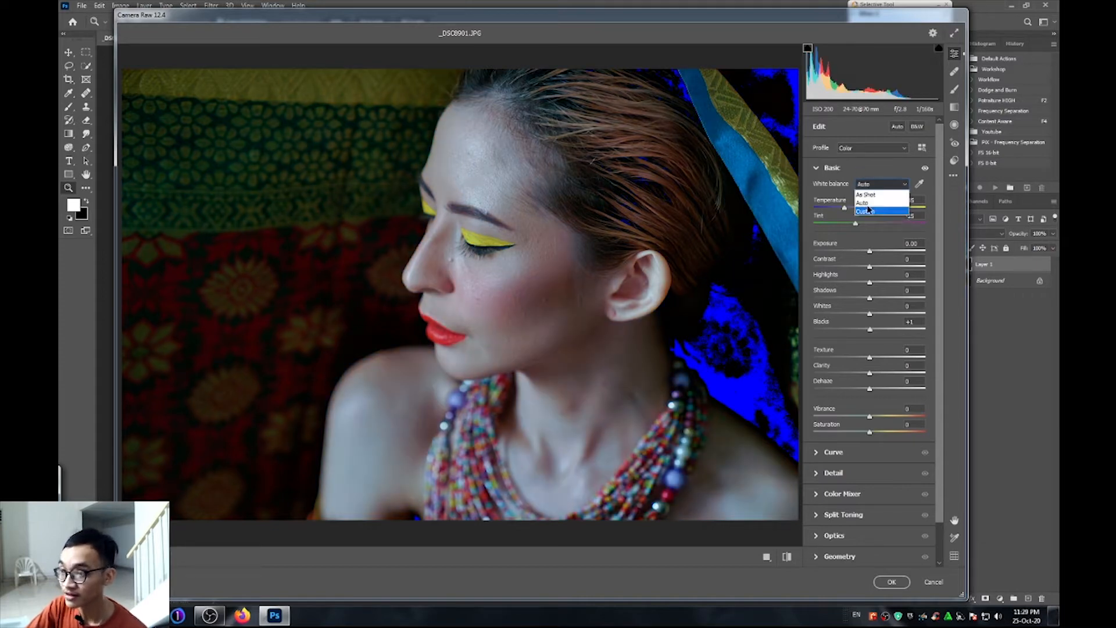
left_click(871, 214)
left_click(874, 185)
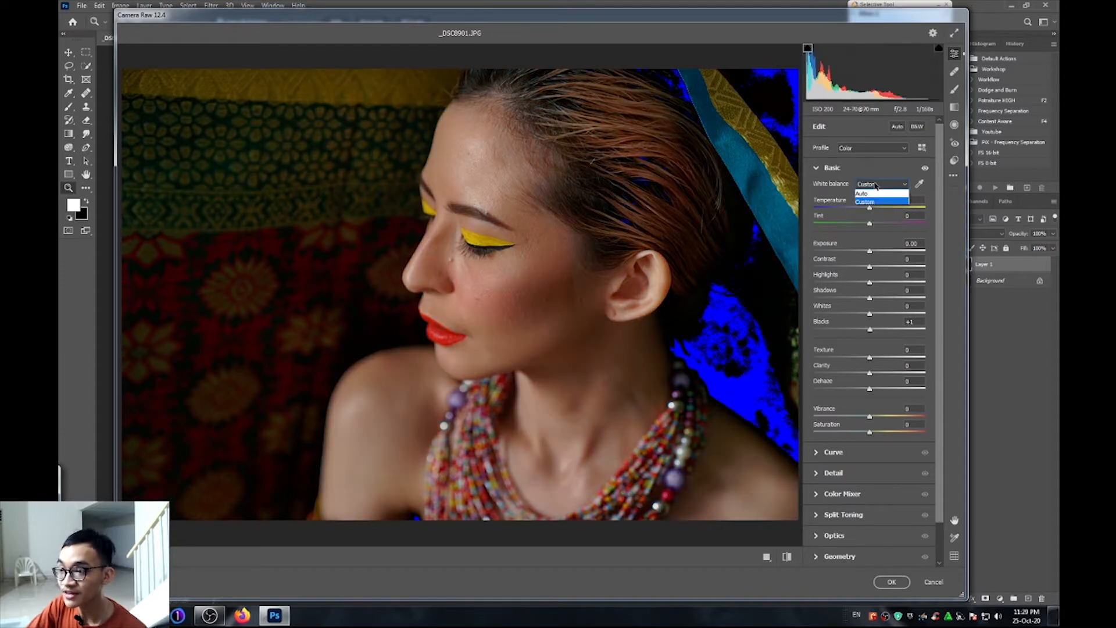
left_click(875, 195)
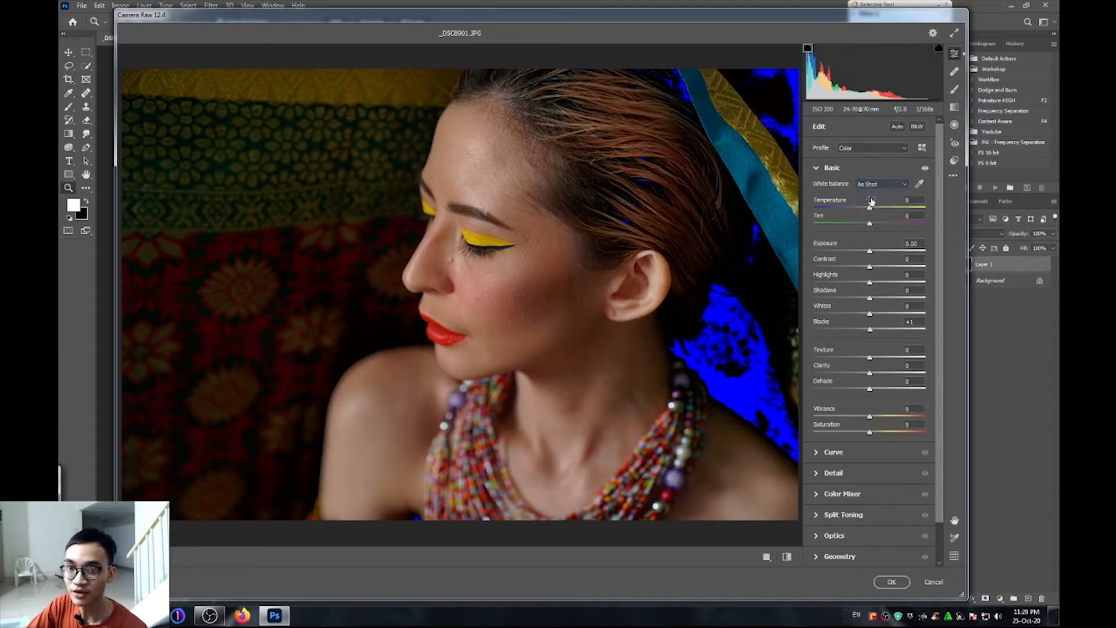
Try sampling the white balance from the cheek, background fabric, hair and yellow ribbon, and restore As Shot.
left_click(920, 186)
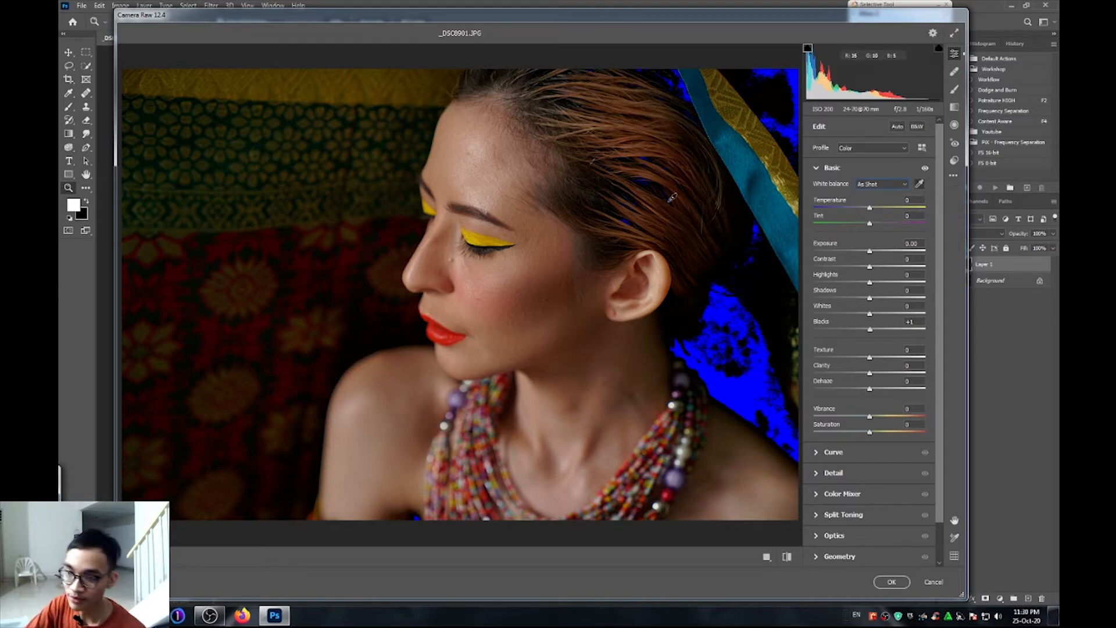
left_click(503, 271)
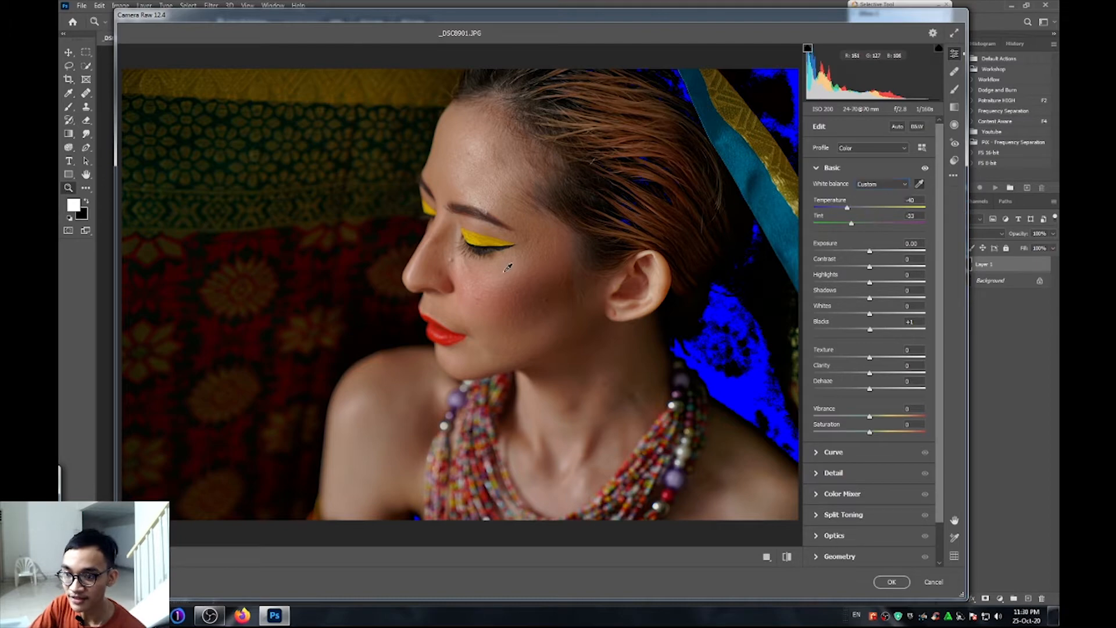
left_click(336, 144)
left_click(338, 82)
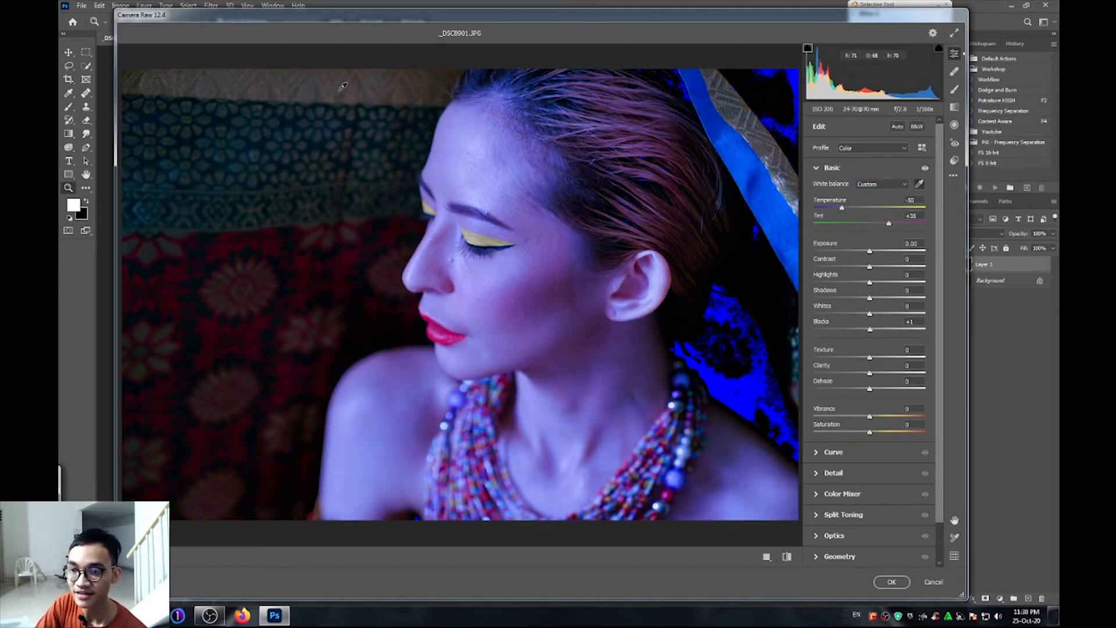
left_click(700, 281)
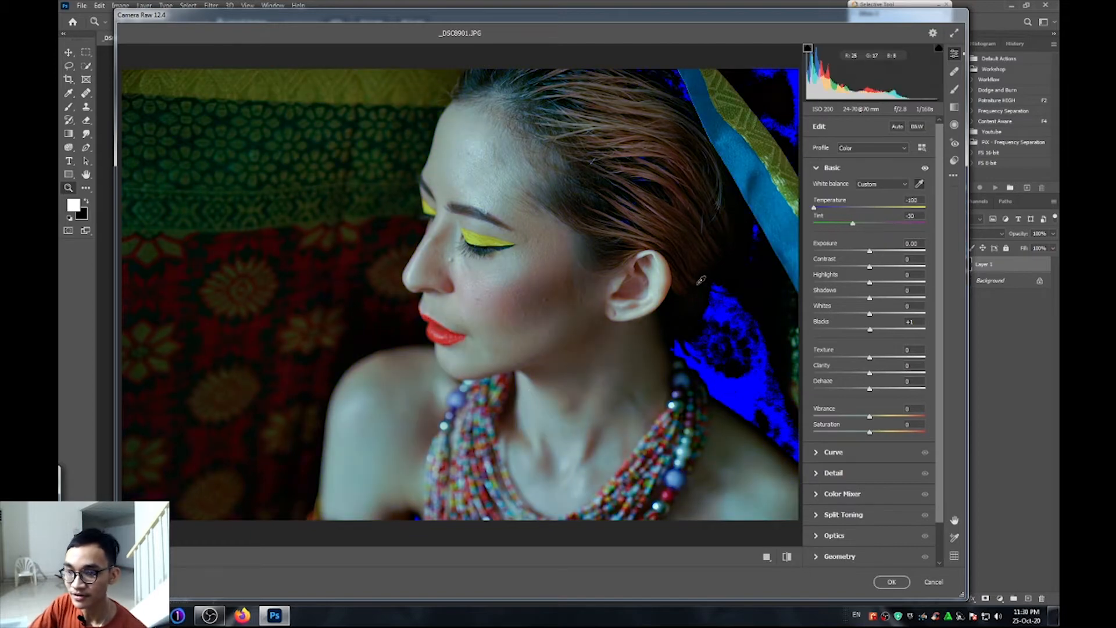
left_click(771, 162)
left_click(771, 162)
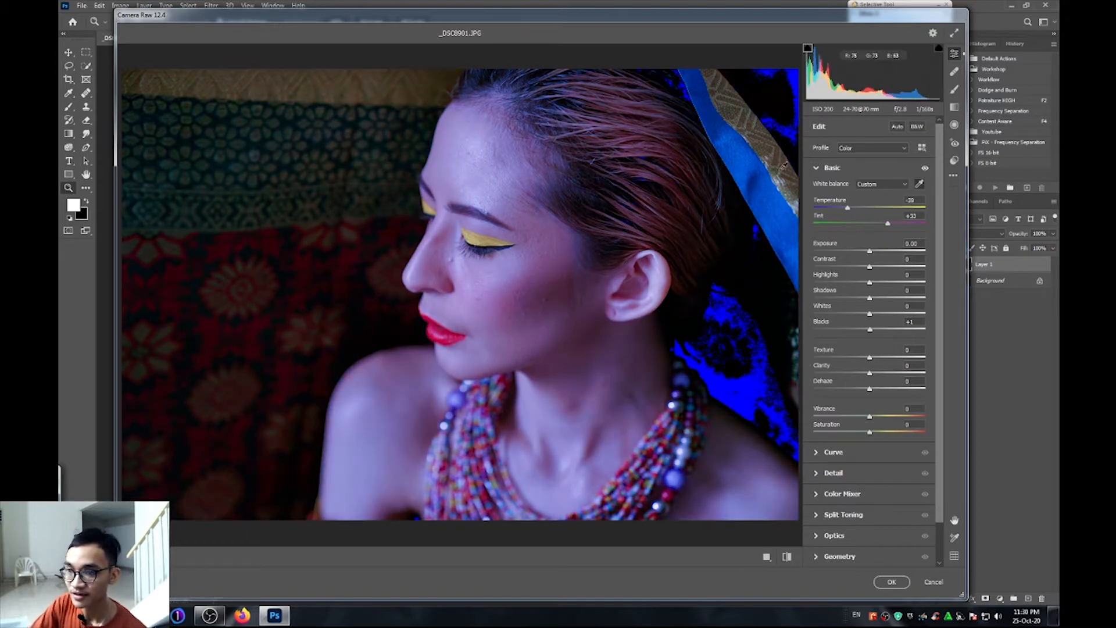
left_click(898, 184)
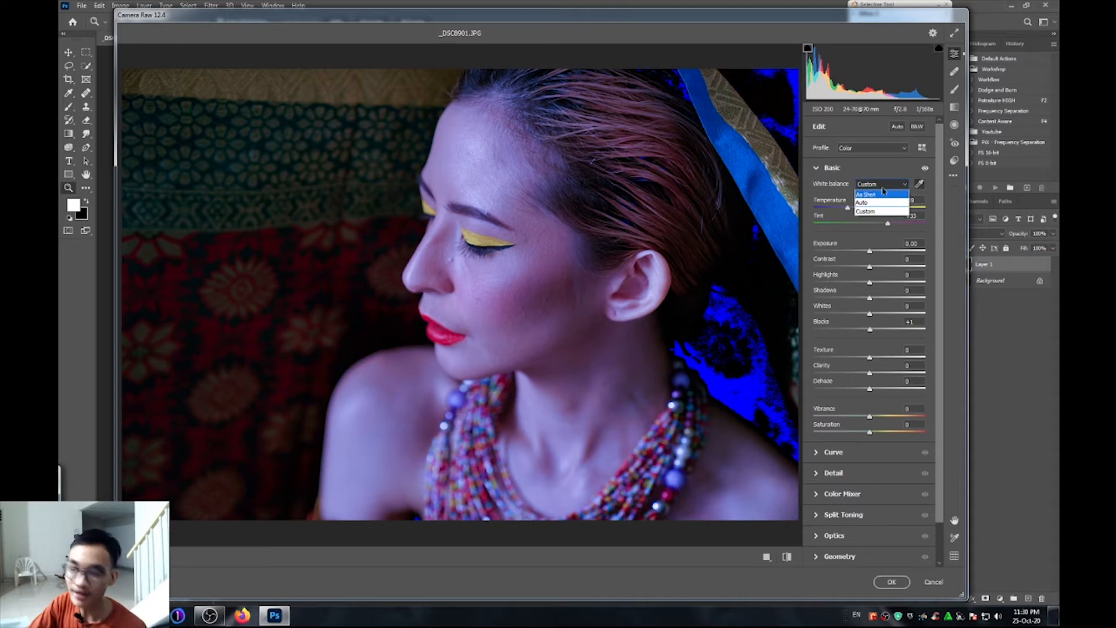
left_click(881, 194)
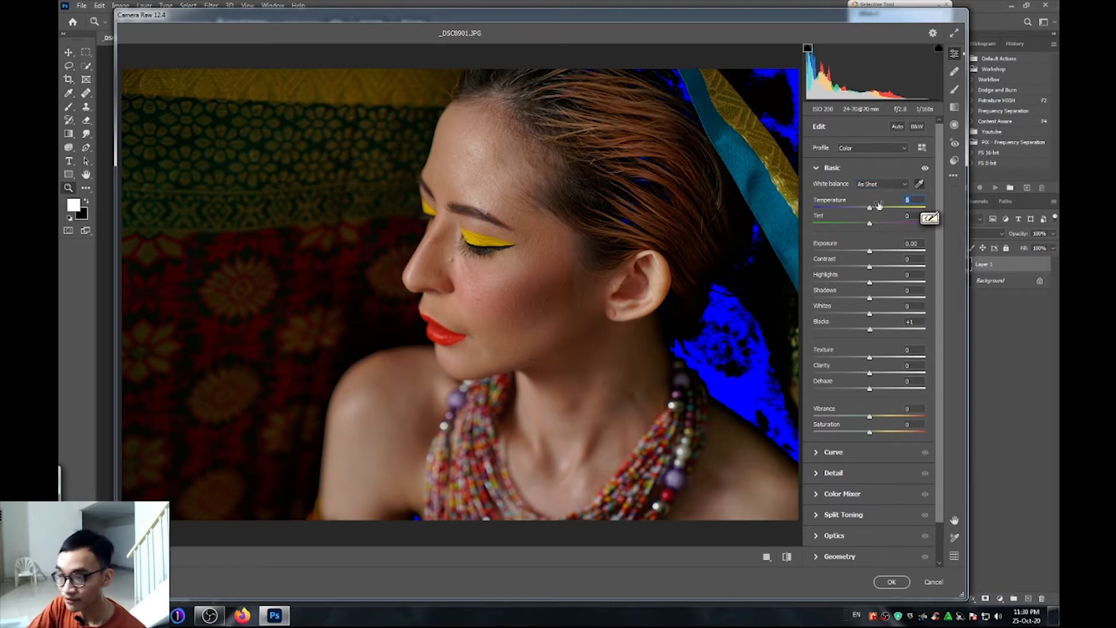
Try Temperature at +100 and Tint at +100, resetting each to its default.
left_click_drag(870, 211, 926, 217)
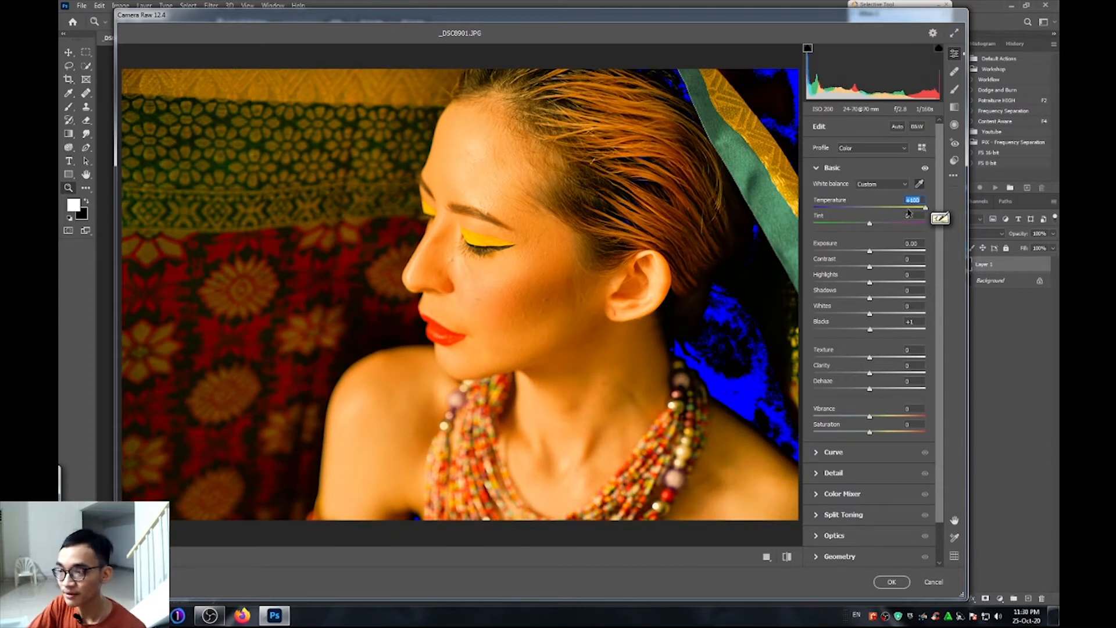
left_click_drag(925, 208, 883, 213)
type("100")
key("Tab")
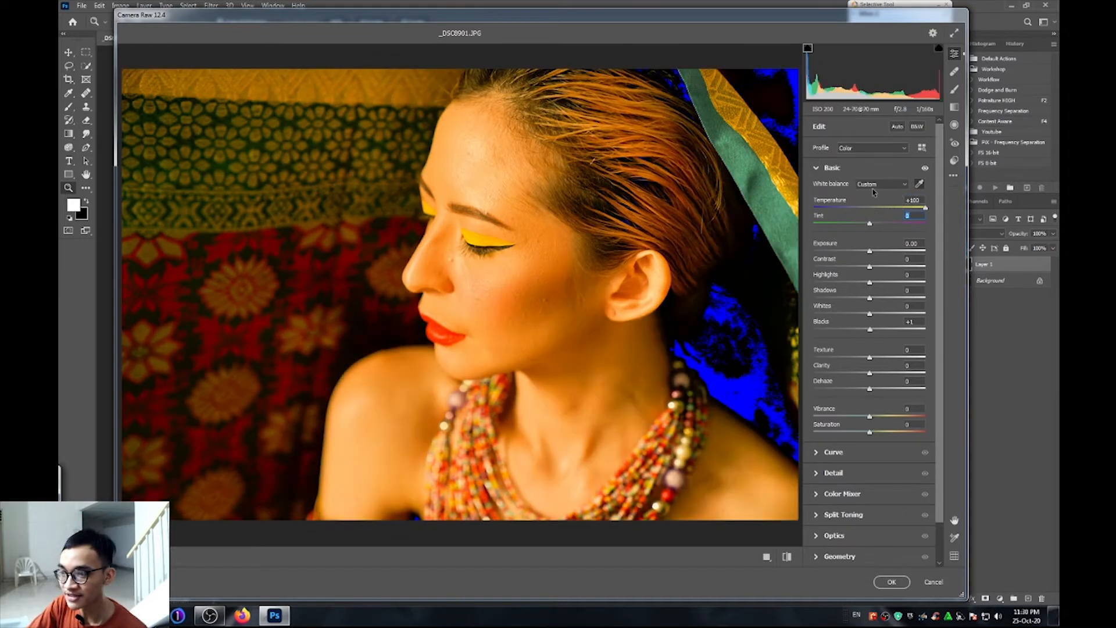
double_click(919, 208)
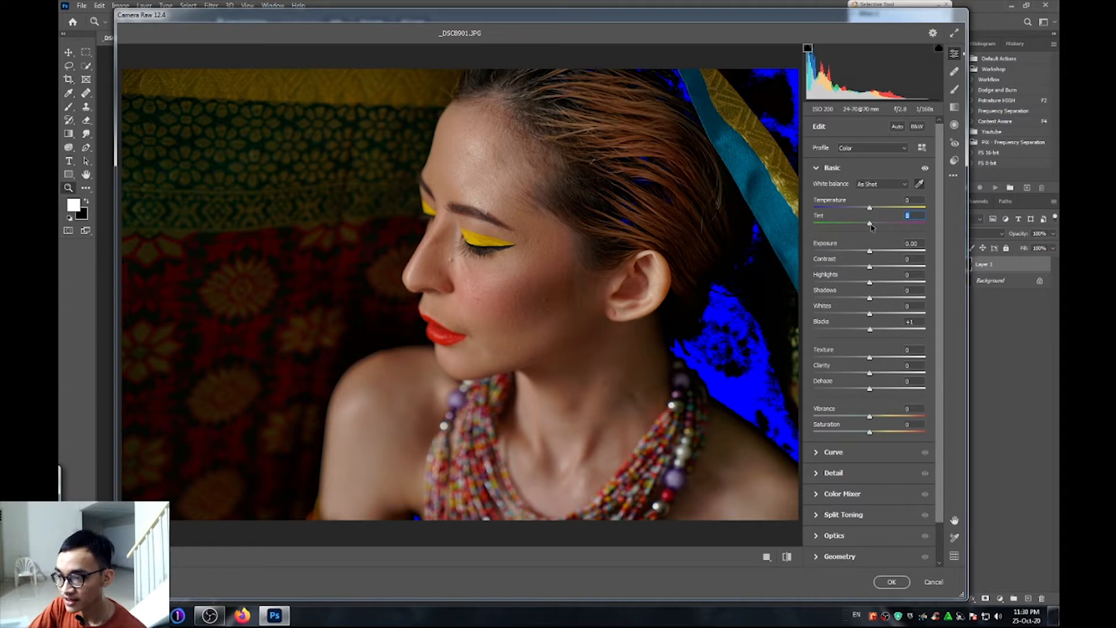
left_click_drag(872, 227, 935, 231)
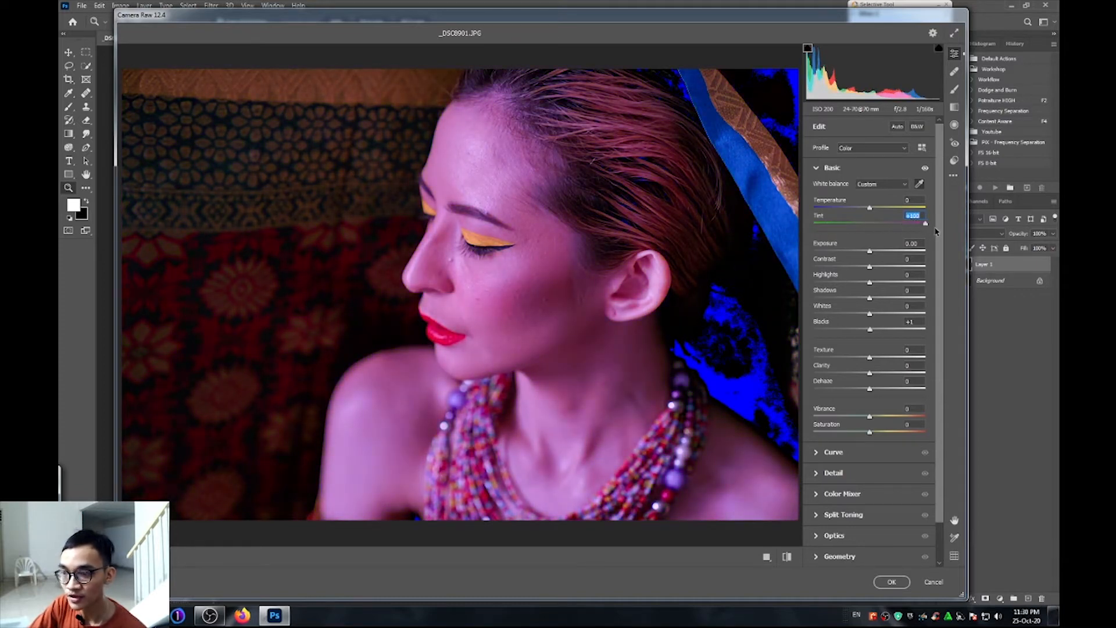
double_click(926, 224)
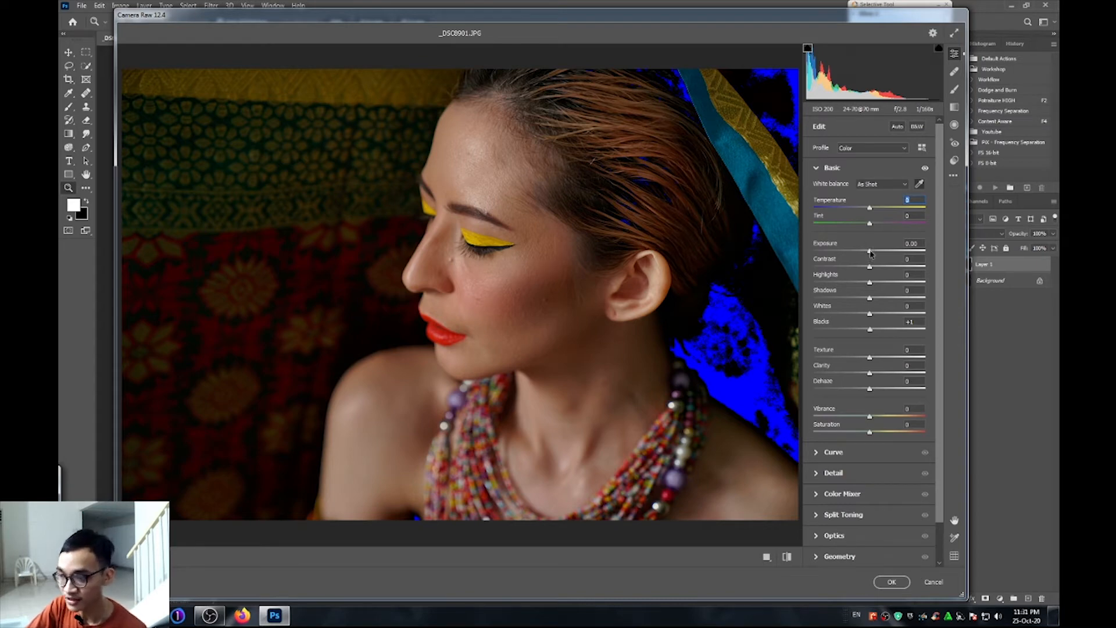
Try the Exposure at about +3.10 and at its minimum, resetting it to 0 each time.
left_click_drag(870, 254, 905, 242)
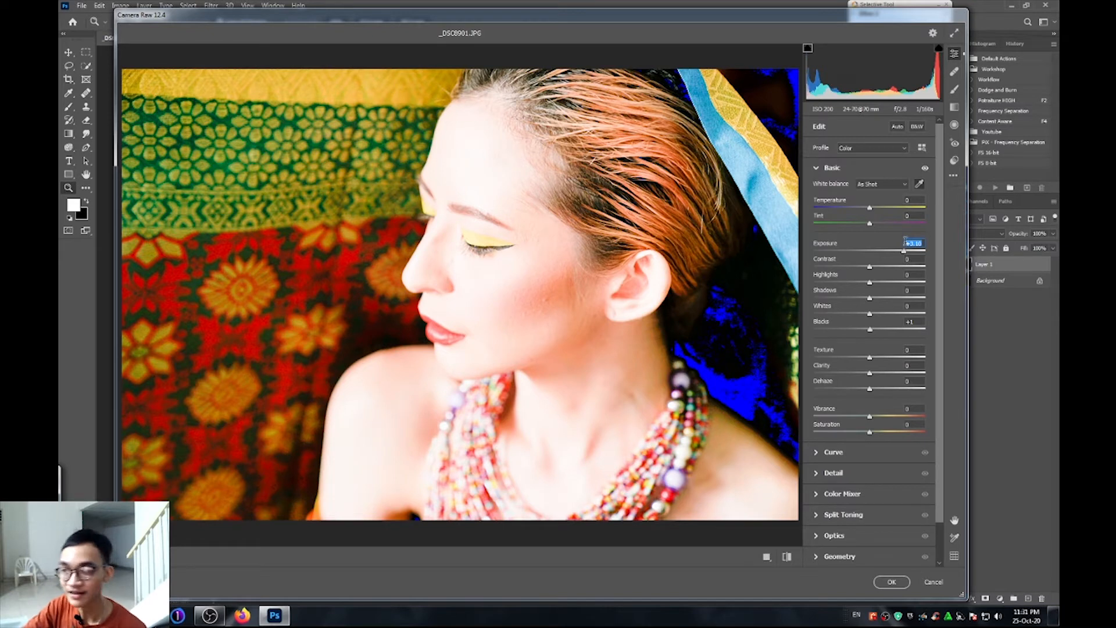
key("ctrl+z")
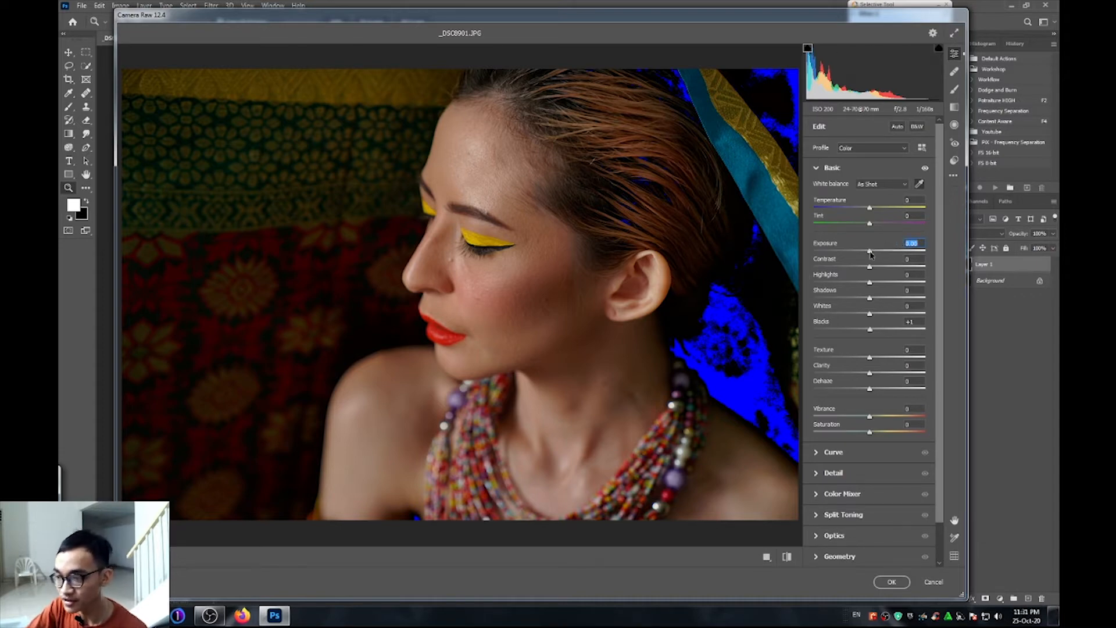
left_click_drag(871, 254, 801, 249)
double_click(813, 250)
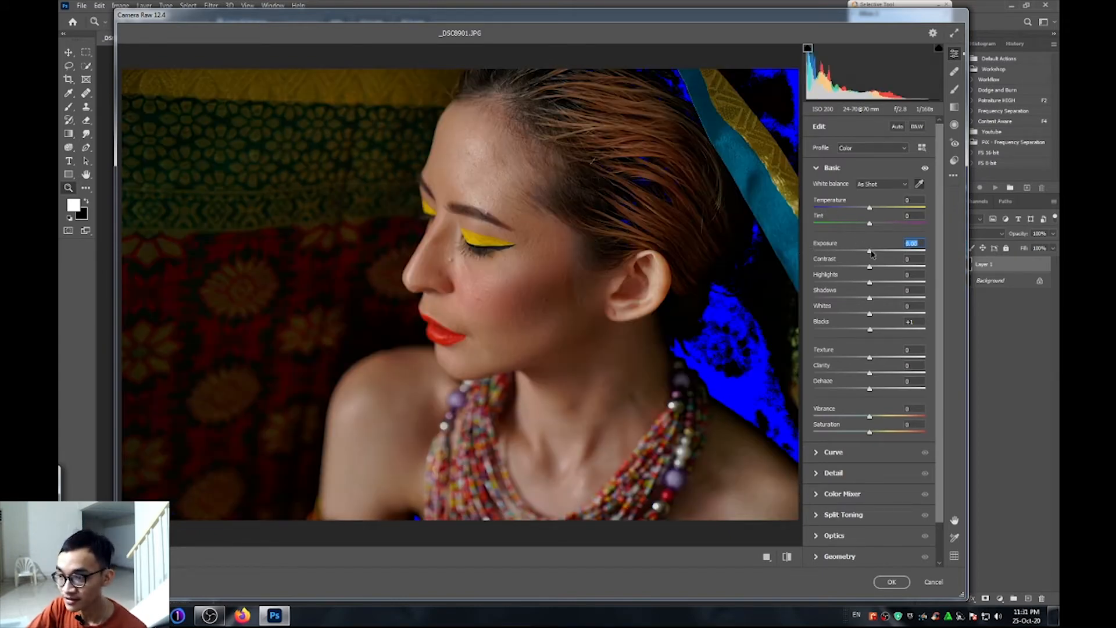
Set the Exposure to +0.20 and the Contrast to -10.
left_click_drag(873, 254, 874, 256)
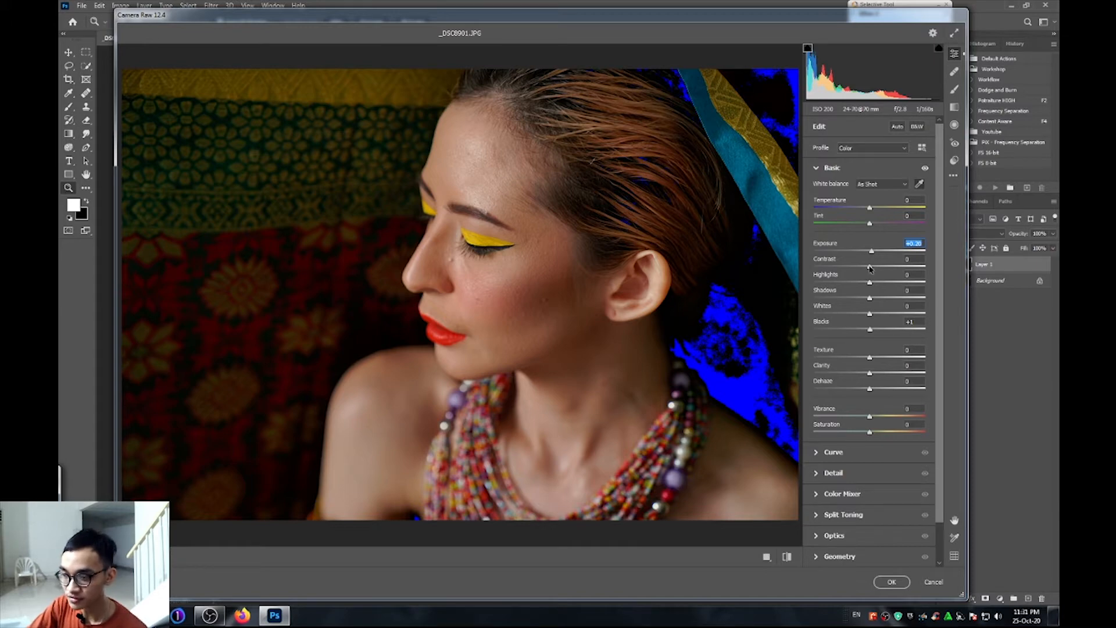
mouse_move(871, 269)
left_mouse_down()
mouse_move(801, 257)
mouse_move(858, 232)
mouse_move(874, 270)
mouse_move(934, 269)
mouse_move(866, 268)
left_mouse_up()
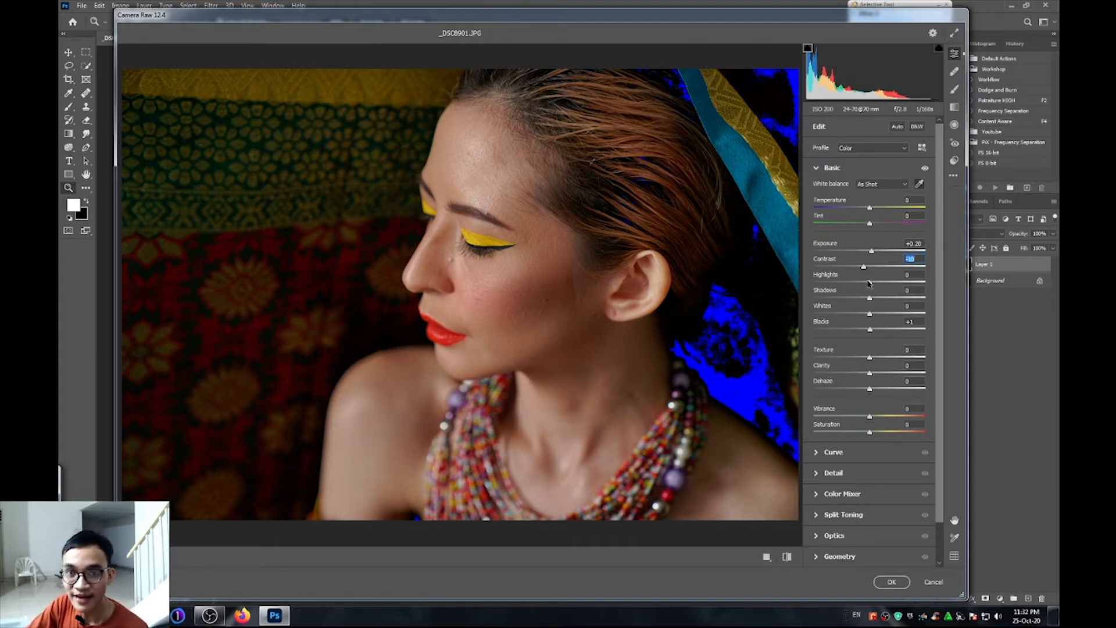
Try the Highlights at strongly raised values and at -100, and settle on +10.
left_click_drag(871, 283, 904, 291)
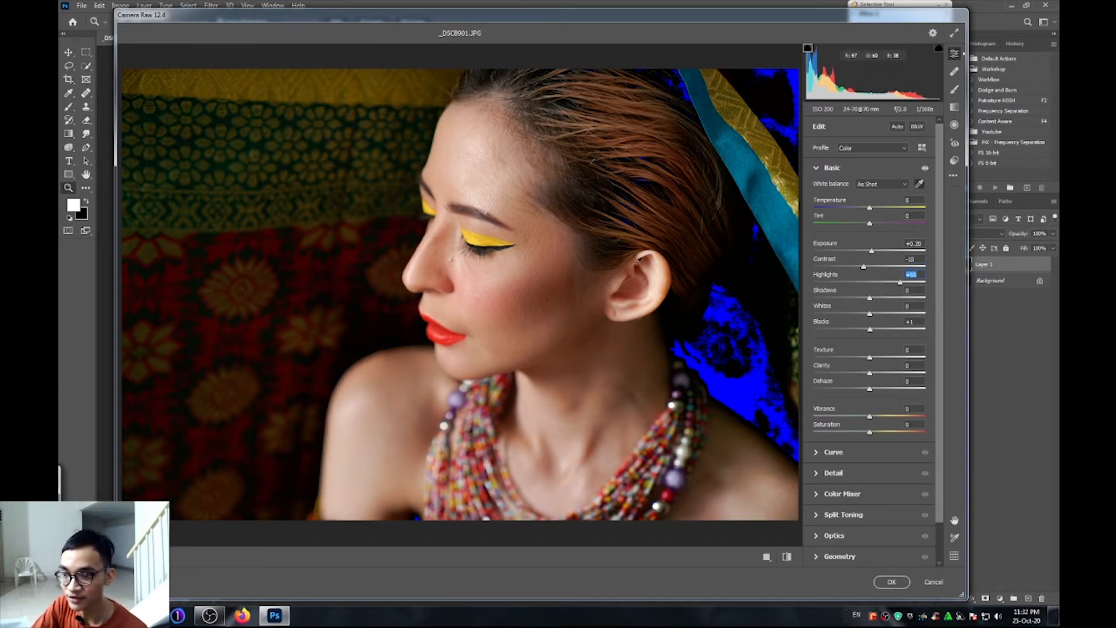
left_click_drag(907, 286, 925, 287)
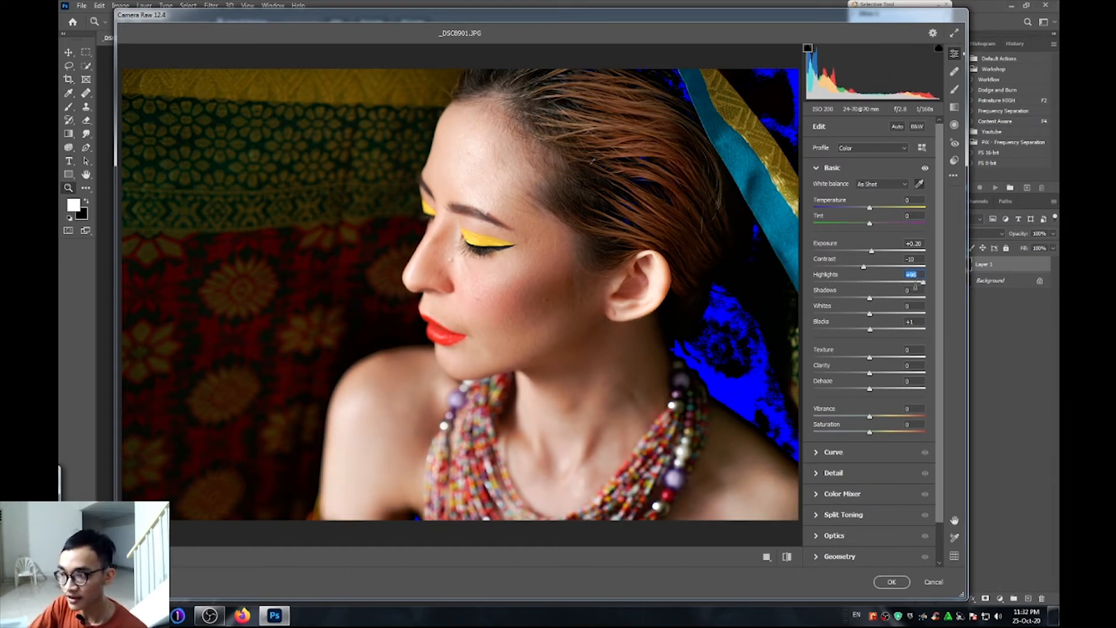
left_click(923, 287)
left_click_drag(923, 285, 806, 282)
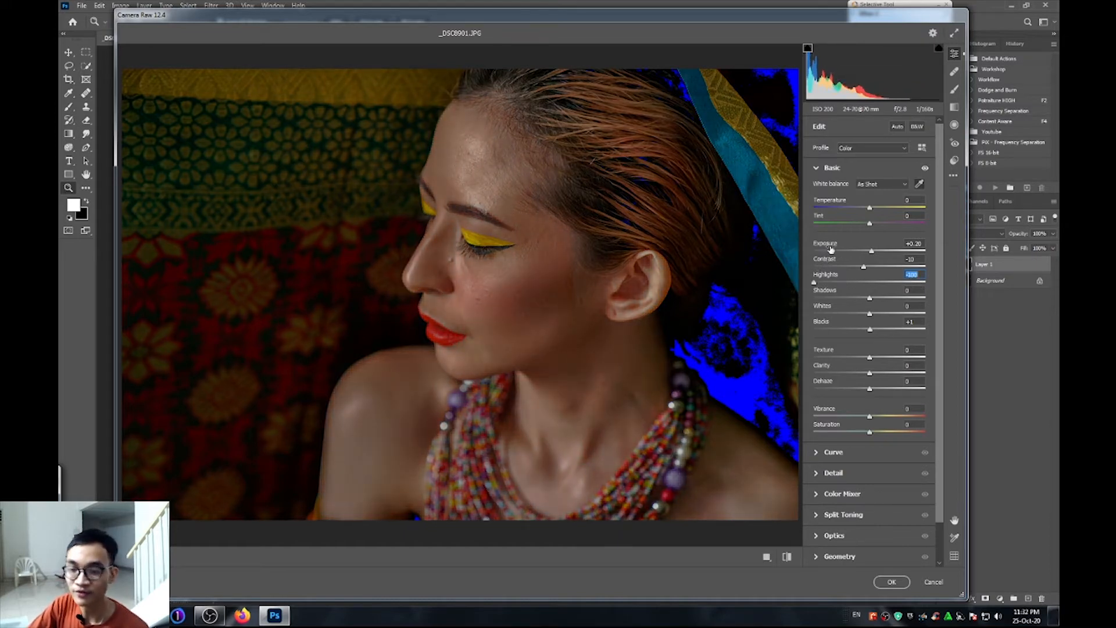
key("ctrl+z")
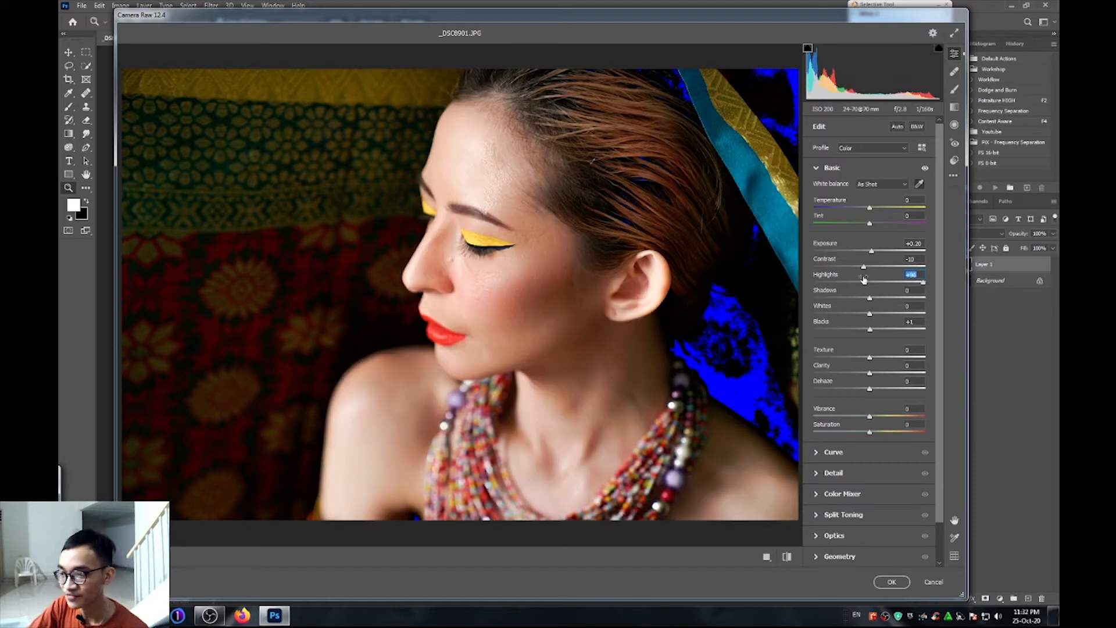
left_click_drag(927, 281, 875, 286)
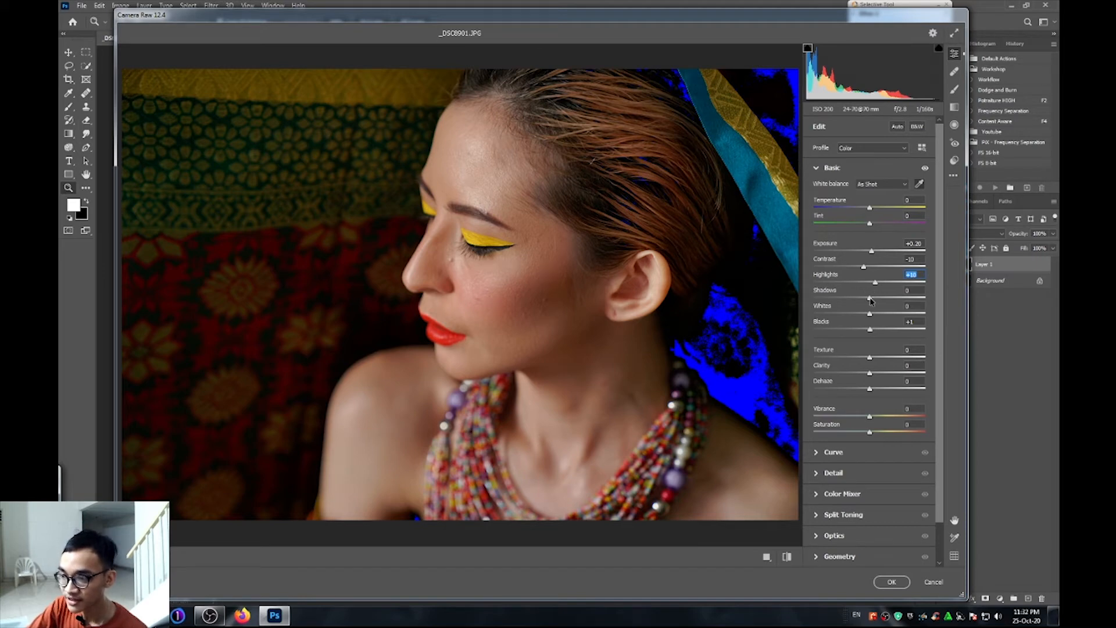
Try the Shadows at +100 and at -100, and settle on +24.
key("Tab")
key("Up")
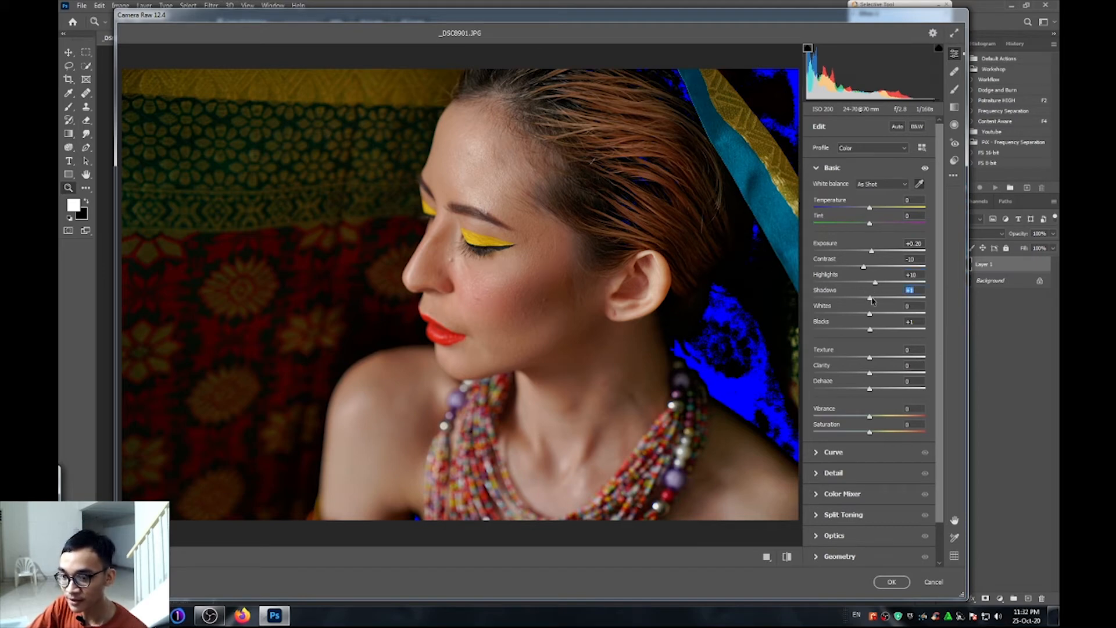
left_click_drag(873, 300, 948, 297)
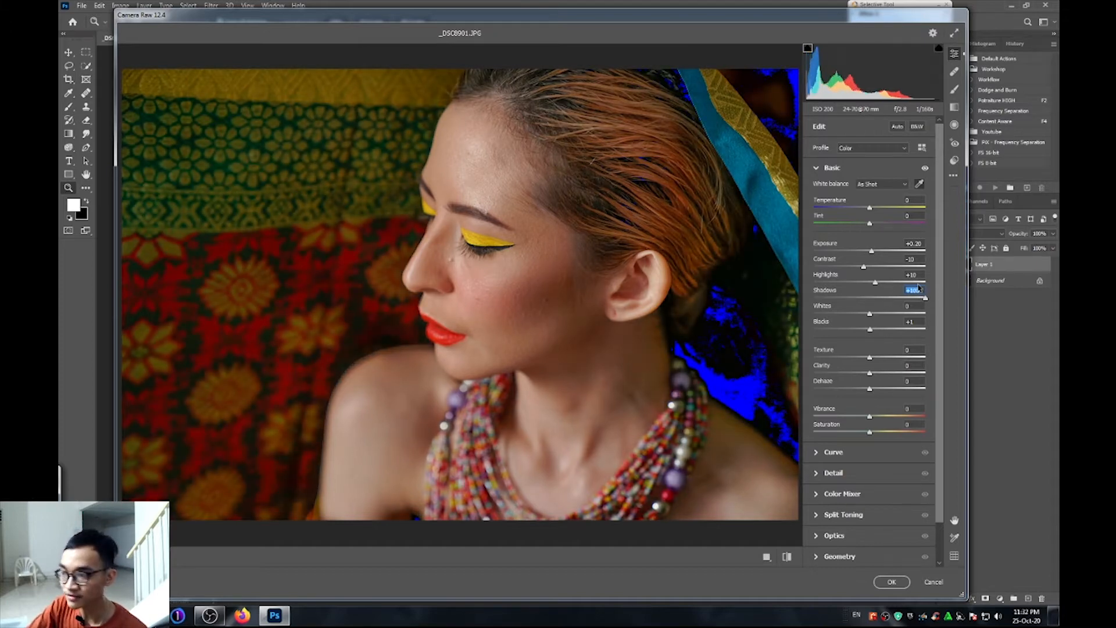
type("-100")
key("Return")
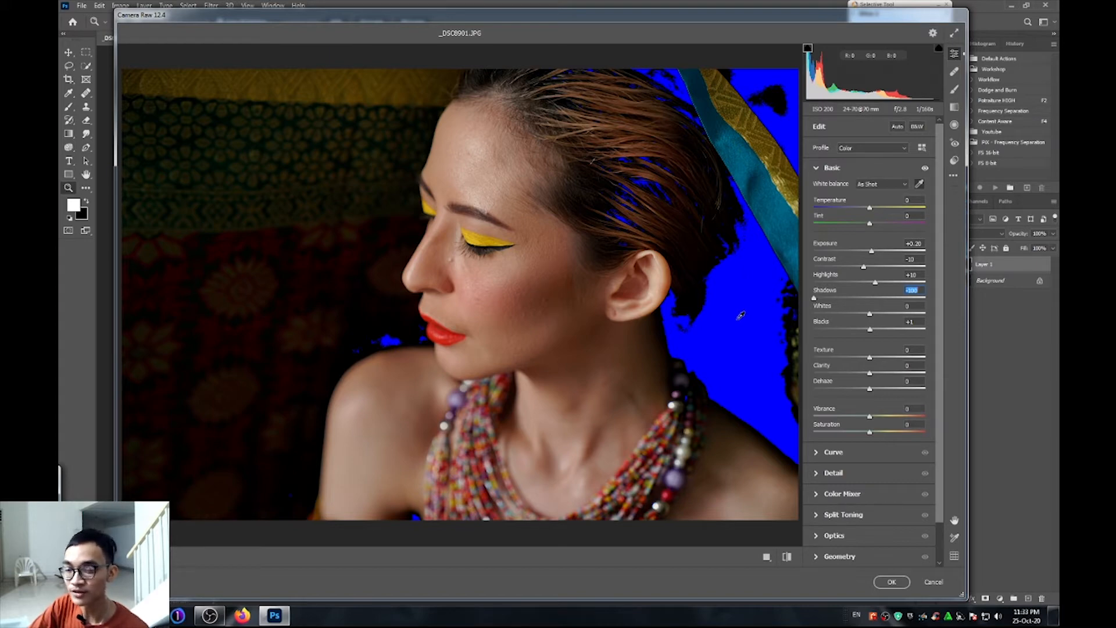
left_click_drag(817, 300, 887, 304)
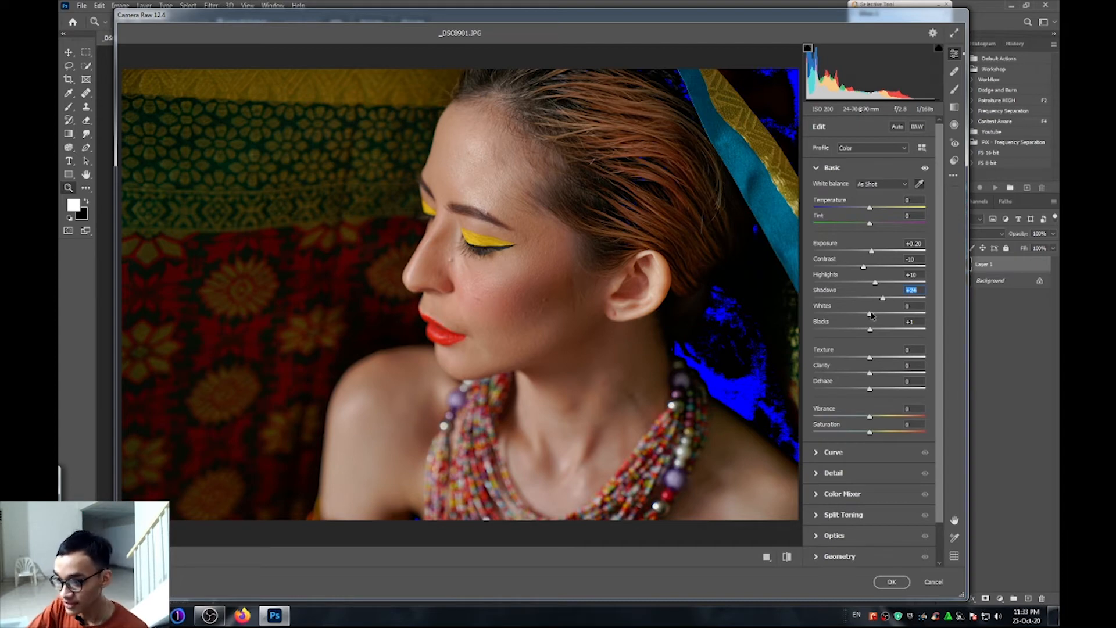
Set the Whites to +25, trying and undoing -100, and set the Blacks to +12.
left_click_drag(872, 315, 881, 316)
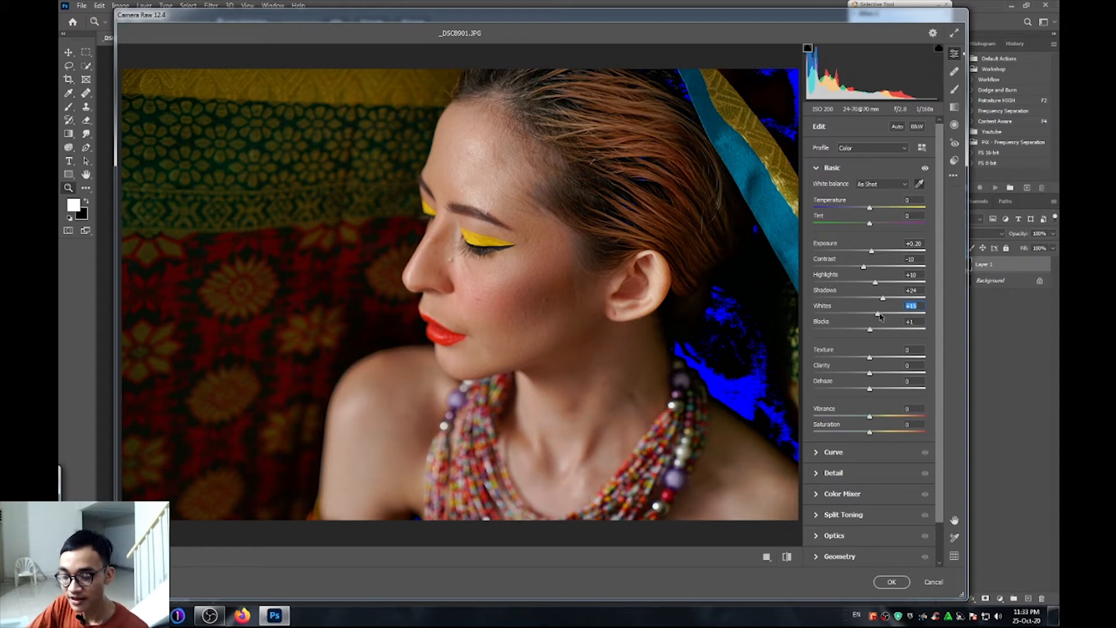
mouse_move(880, 316)
left_mouse_down()
mouse_move(907, 318)
mouse_move(882, 318)
left_mouse_up()
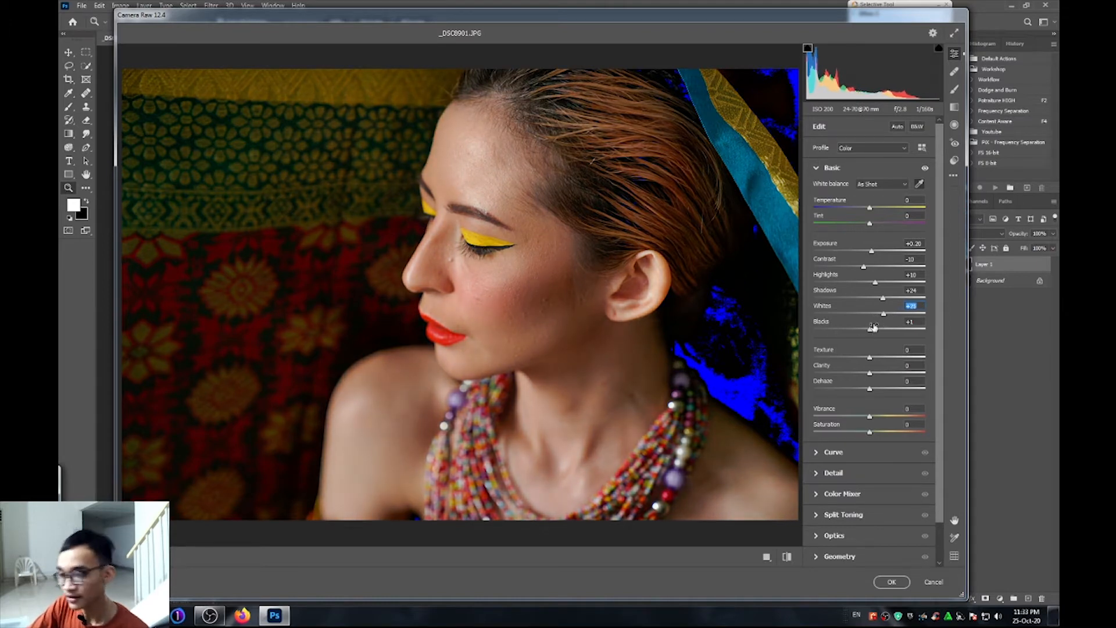
left_click_drag(885, 315, 788, 319)
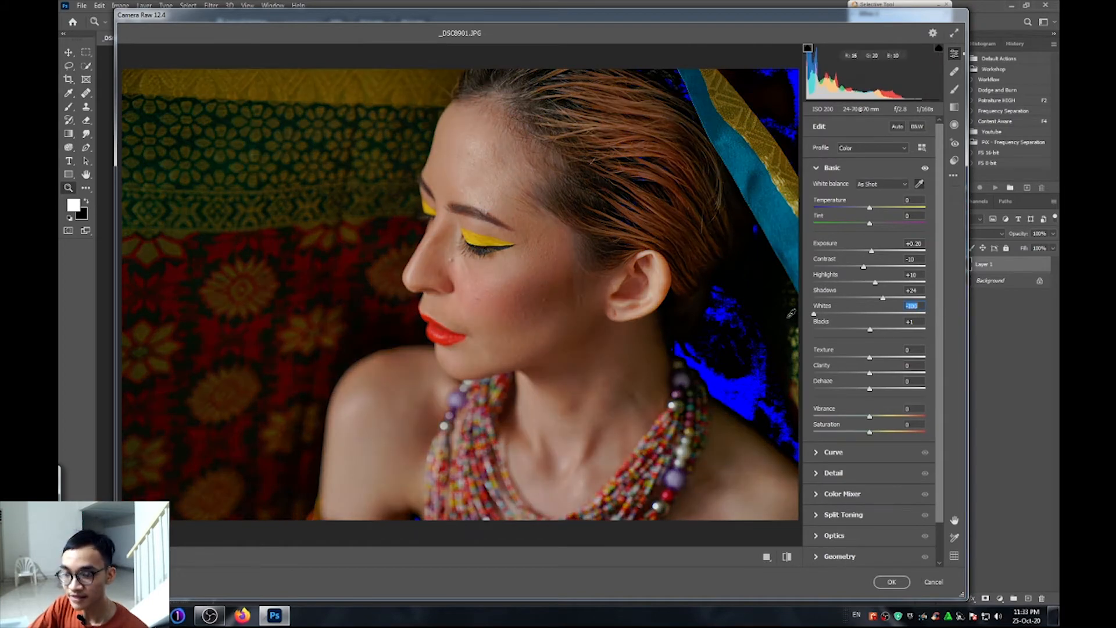
key("ctrl+z")
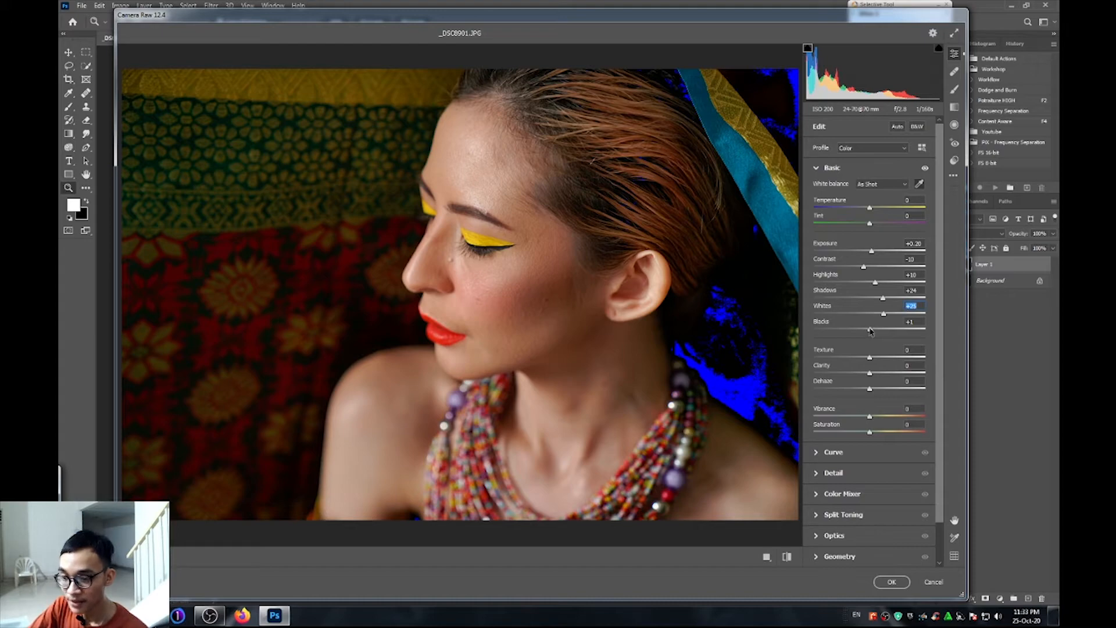
mouse_move(870, 329)
left_mouse_down()
mouse_move(796, 324)
mouse_move(946, 330)
mouse_move(877, 336)
mouse_move(877, 349)
left_mouse_up()
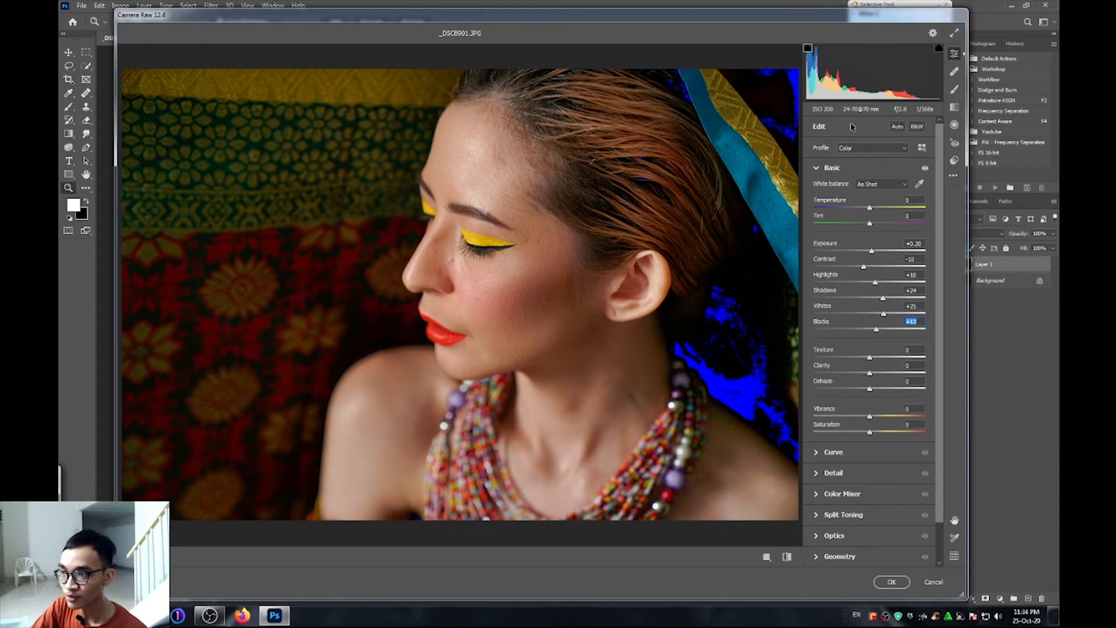
Try the Texture at -100 and +100 while inspecting the cheek skin up close, and settle on +14.
left_click(525, 272)
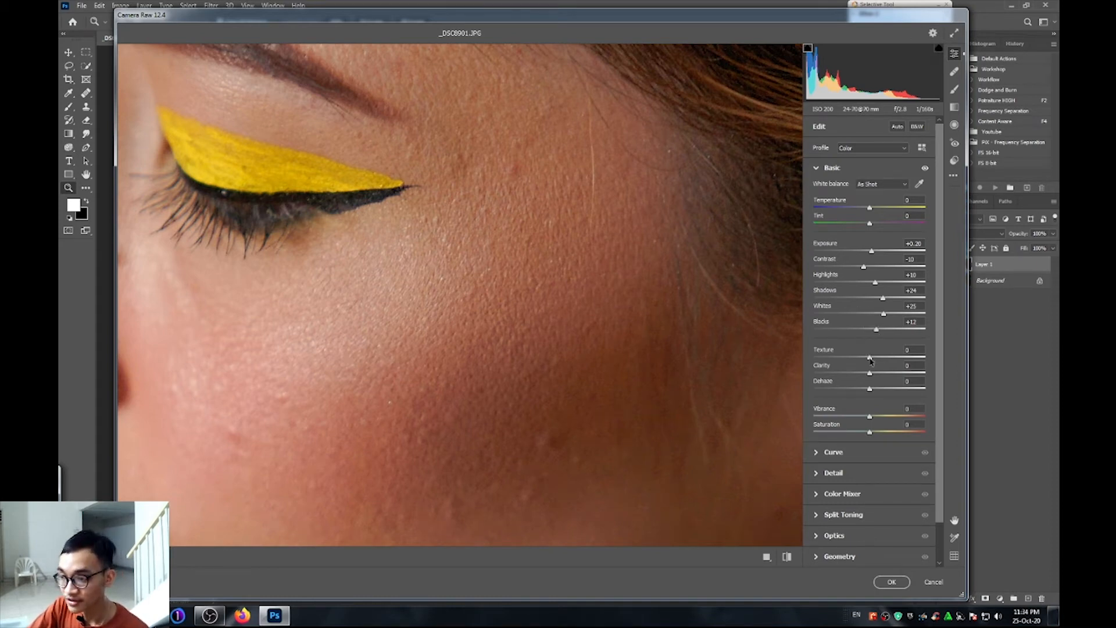
left_click_drag(871, 360, 762, 363)
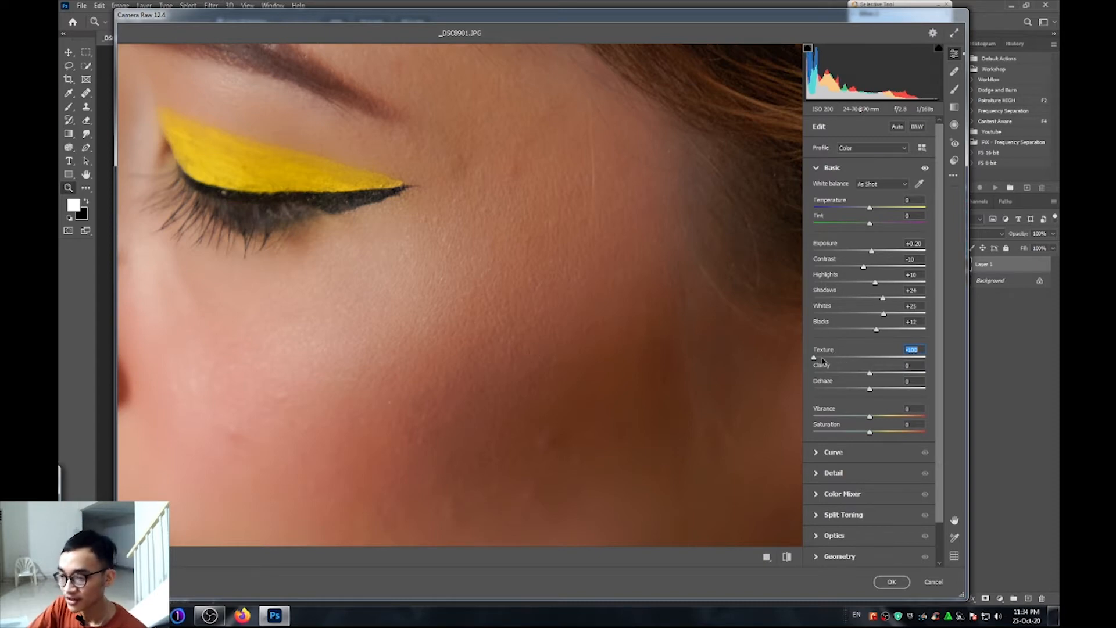
left_click_drag(822, 362, 946, 361)
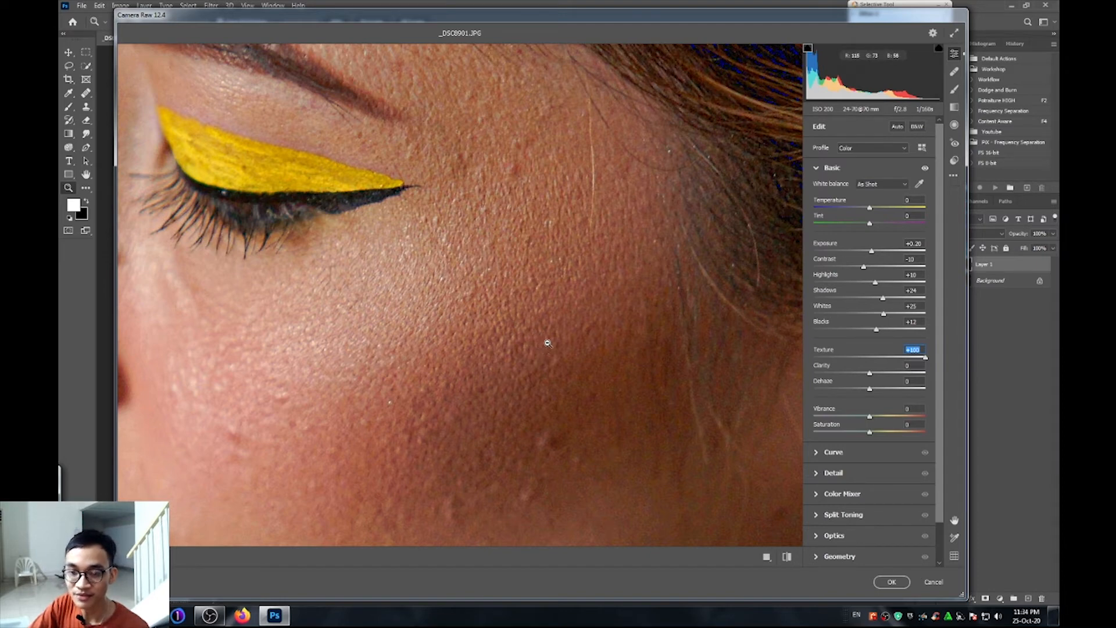
left_click_drag(926, 360, 882, 368)
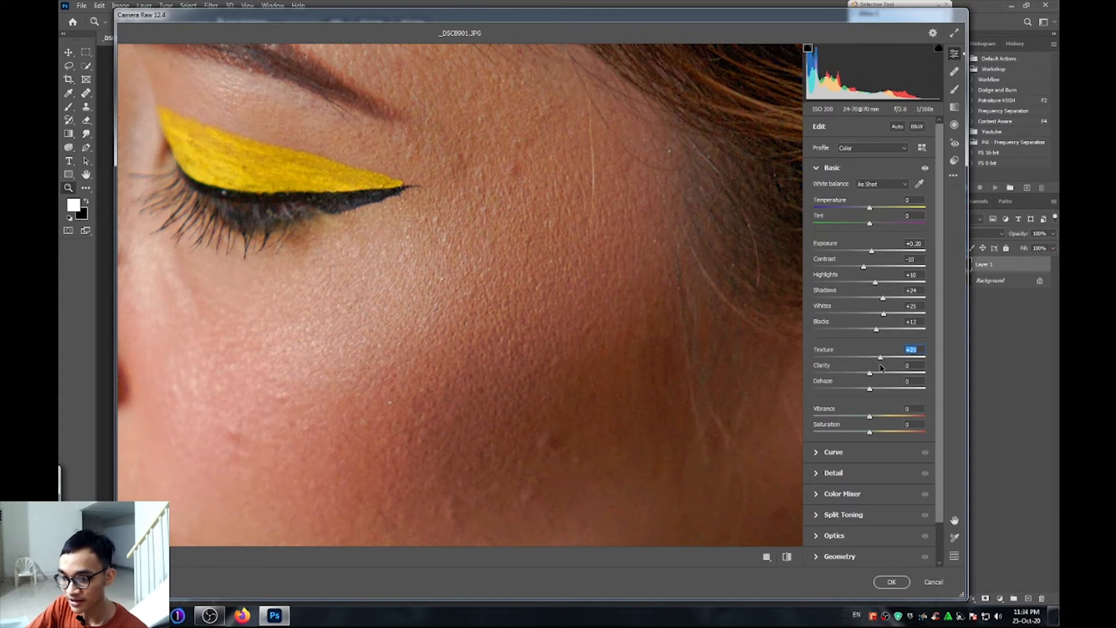
left_click(663, 367)
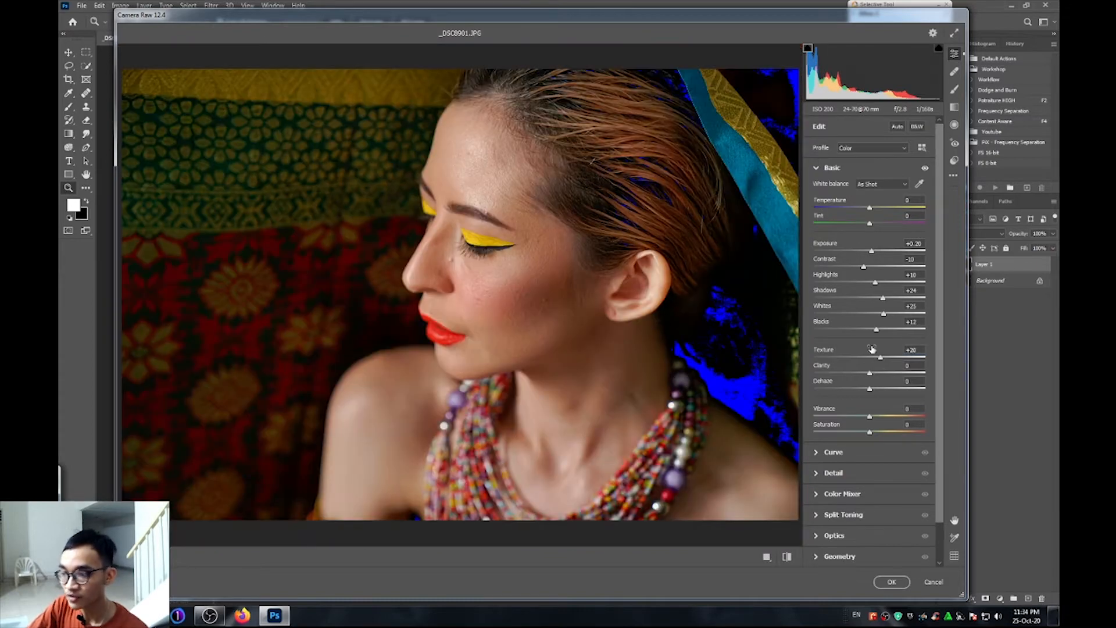
mouse_move(885, 360)
left_mouse_down()
mouse_move(940, 359)
mouse_move(870, 366)
mouse_move(881, 368)
left_mouse_up()
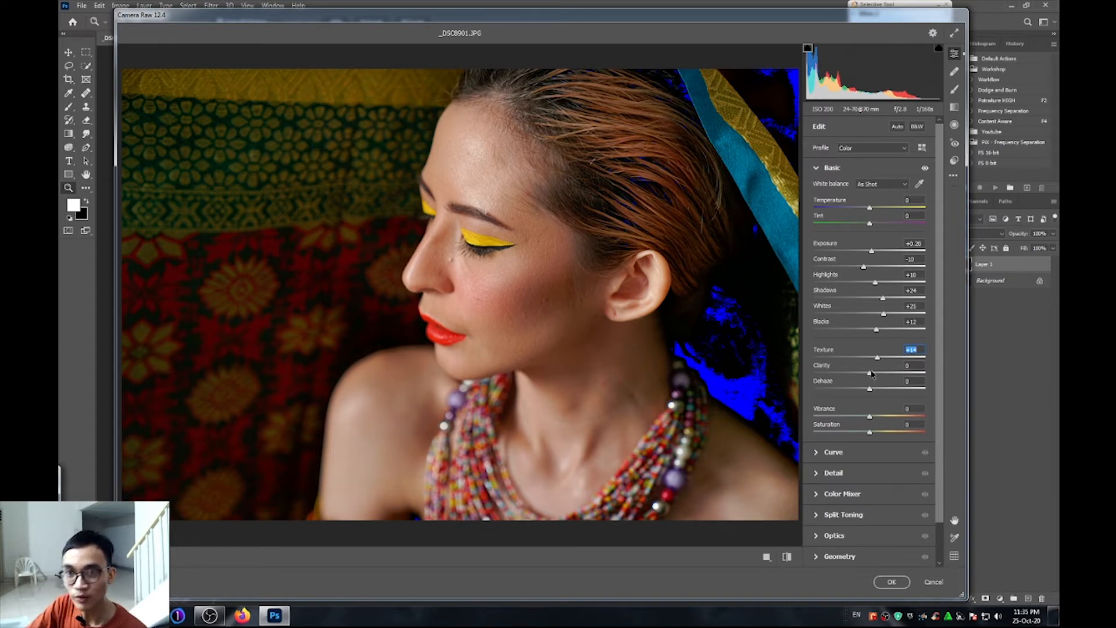
Try the Clarity at +100 and at -100, and reset it to 0.
left_click_drag(872, 376, 956, 373)
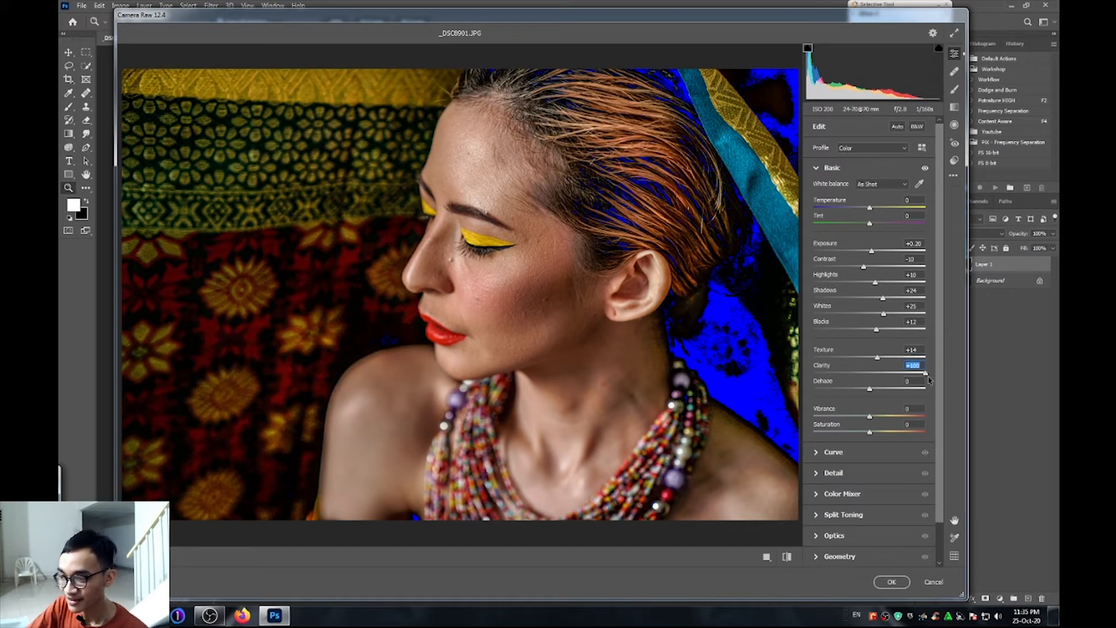
left_click_drag(927, 374, 814, 375)
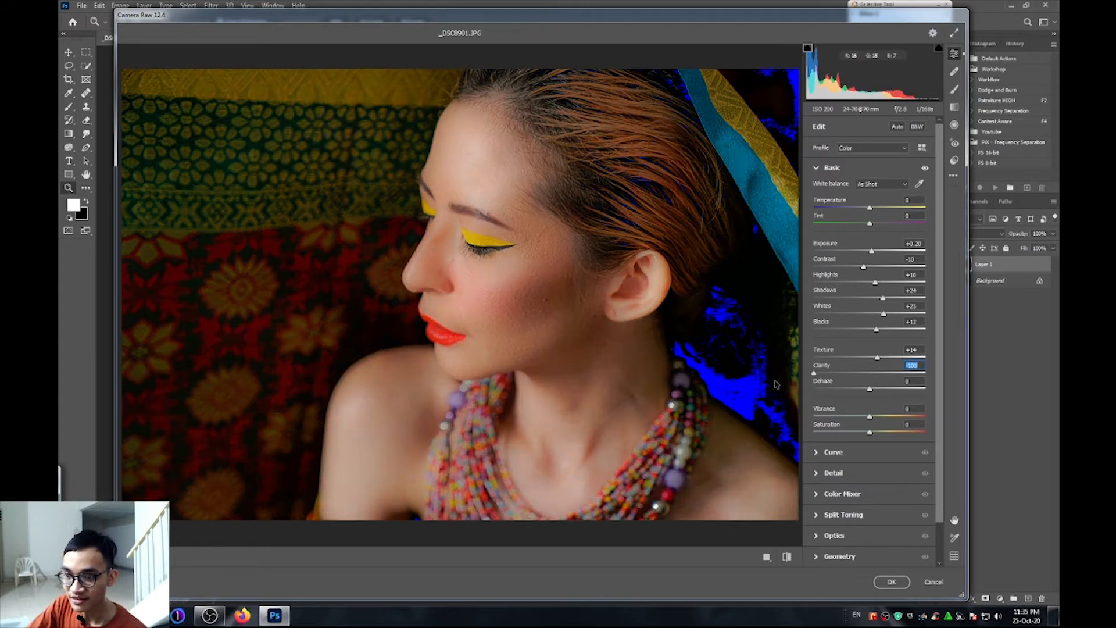
key("ctrl+z")
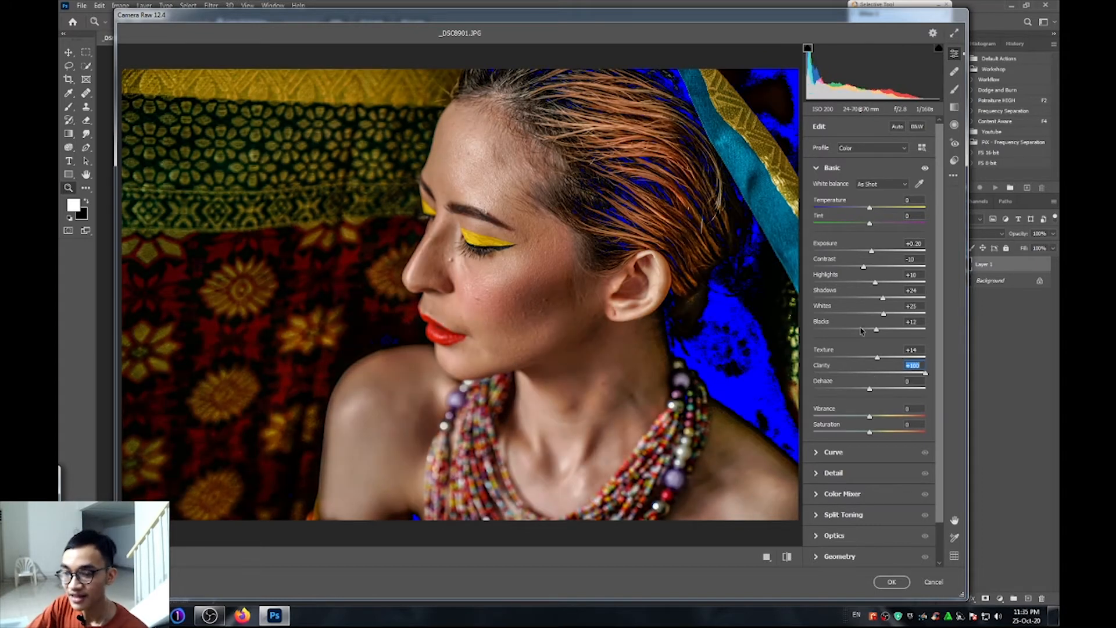
double_click(925, 375)
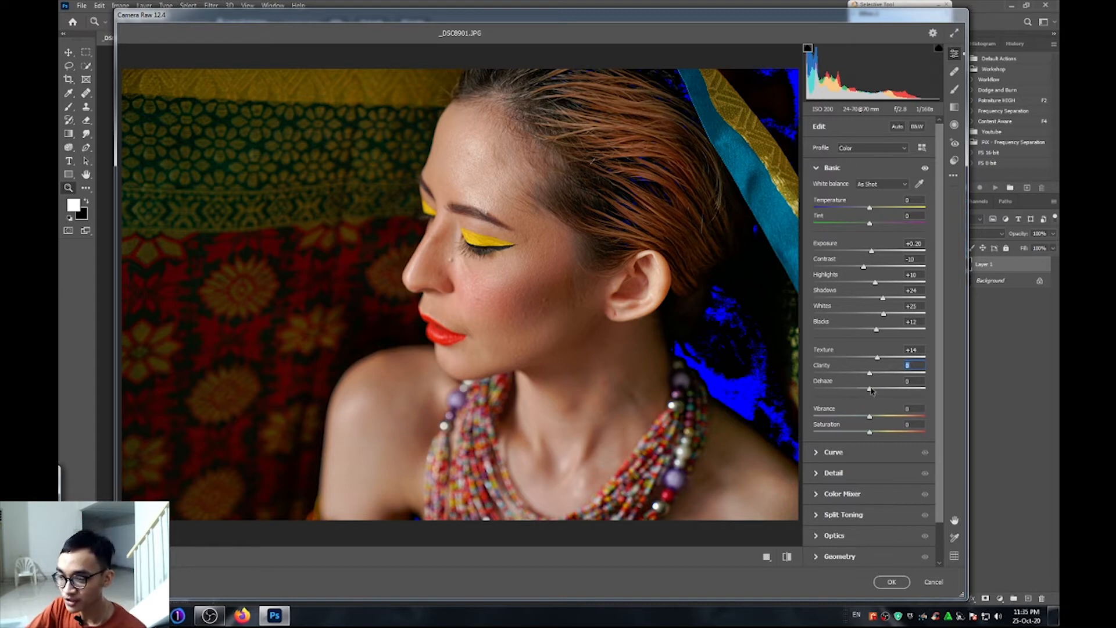
Try the Dehaze at +100 and return it to 0.
left_click_drag(871, 392, 933, 389)
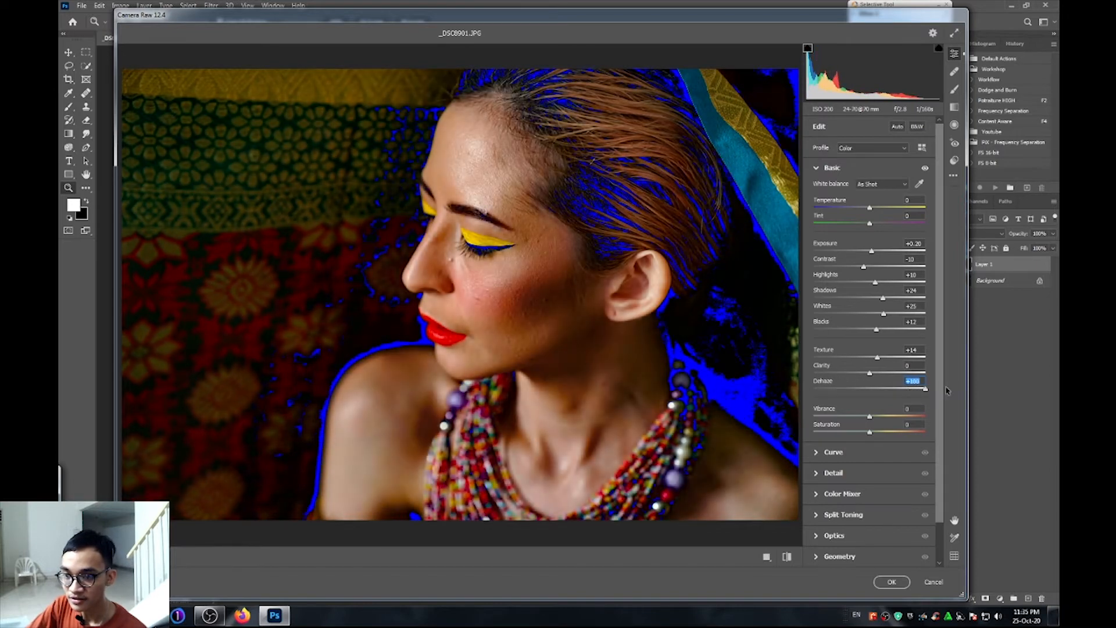
type("0")
key("Return")
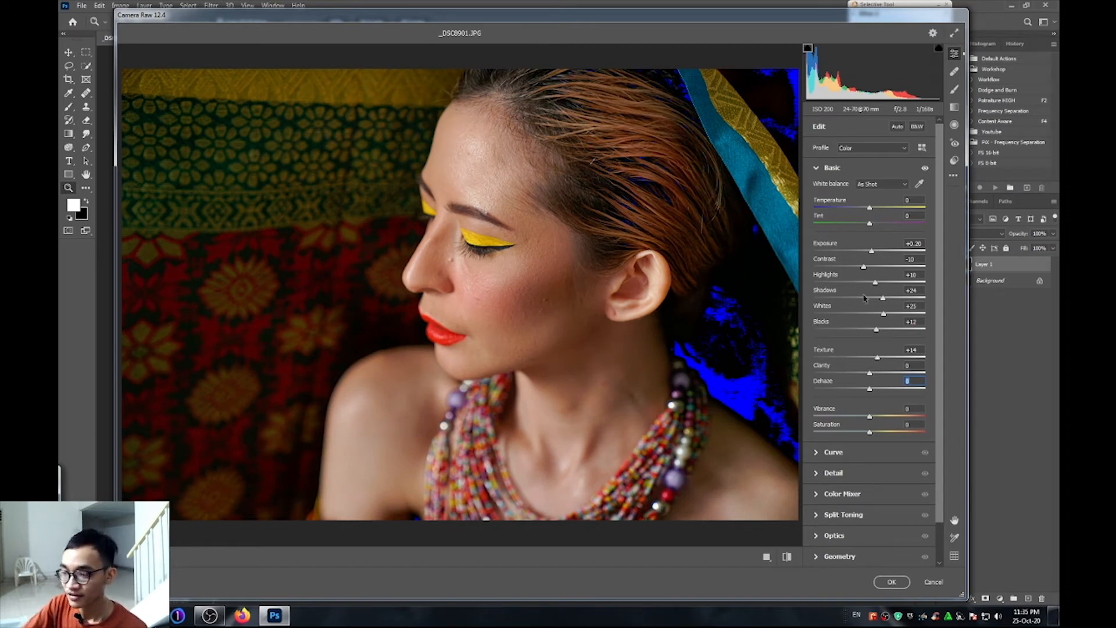
Try the Vibrance at +100 and at -100, returning it to 0 each time.
left_click_drag(939, 376, 939, 378)
scroll(940, 381, "down", 2)
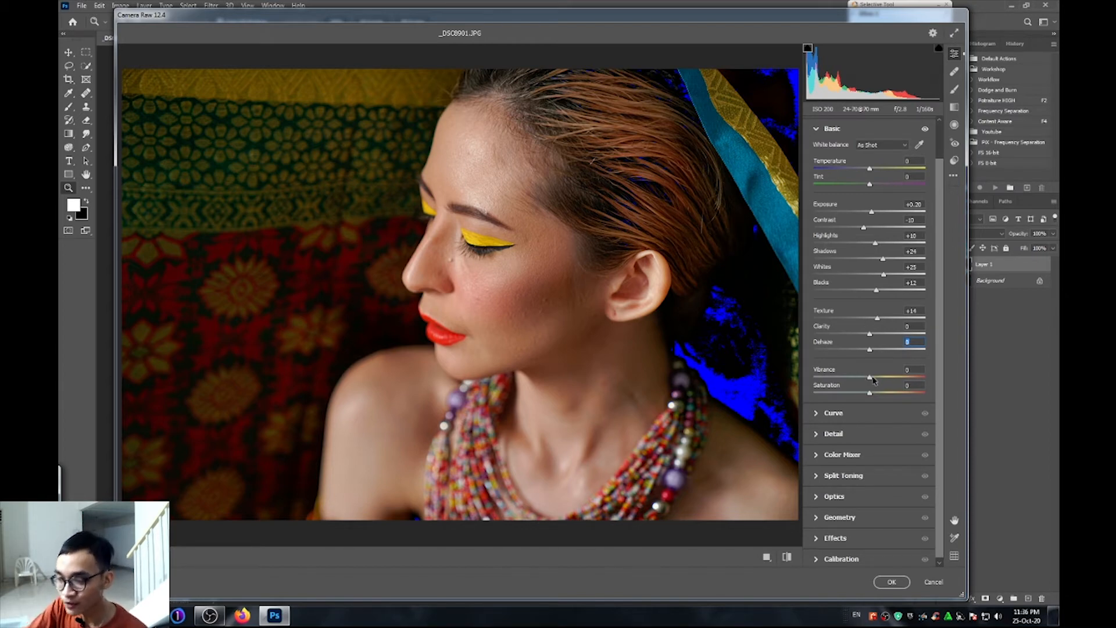
left_click_drag(872, 379, 927, 384)
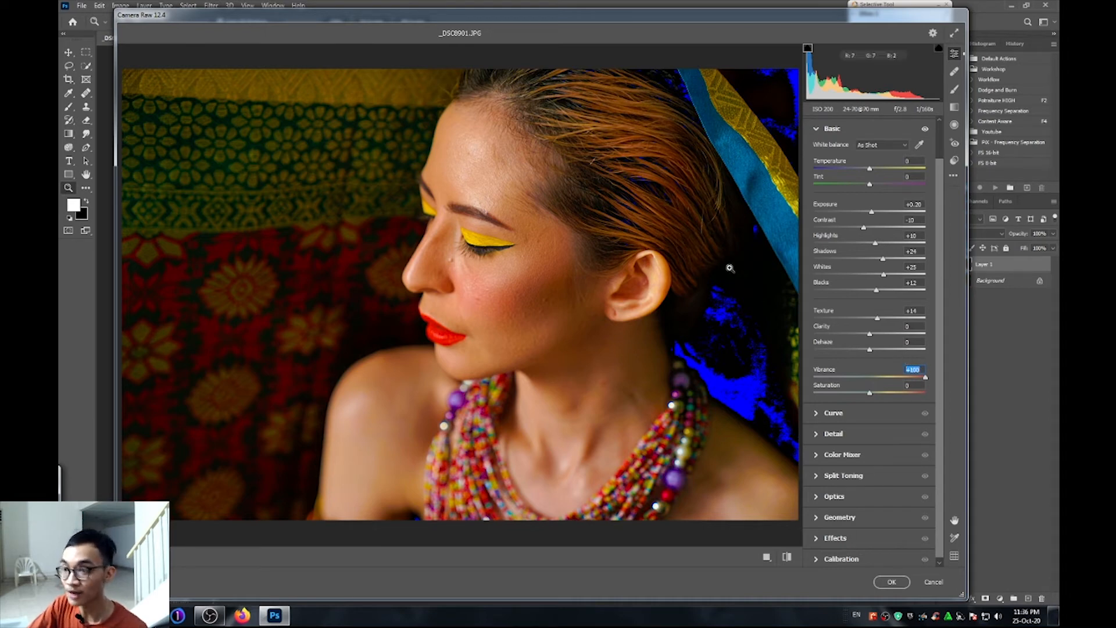
type("0")
key("Return")
left_click_drag(872, 382, 791, 377)
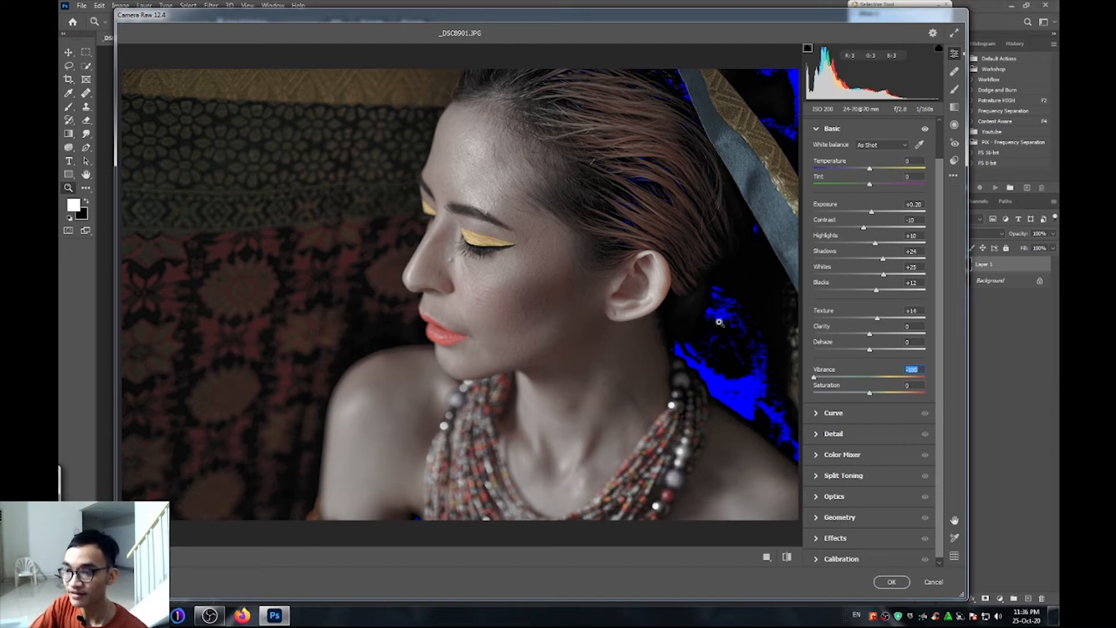
type("0")
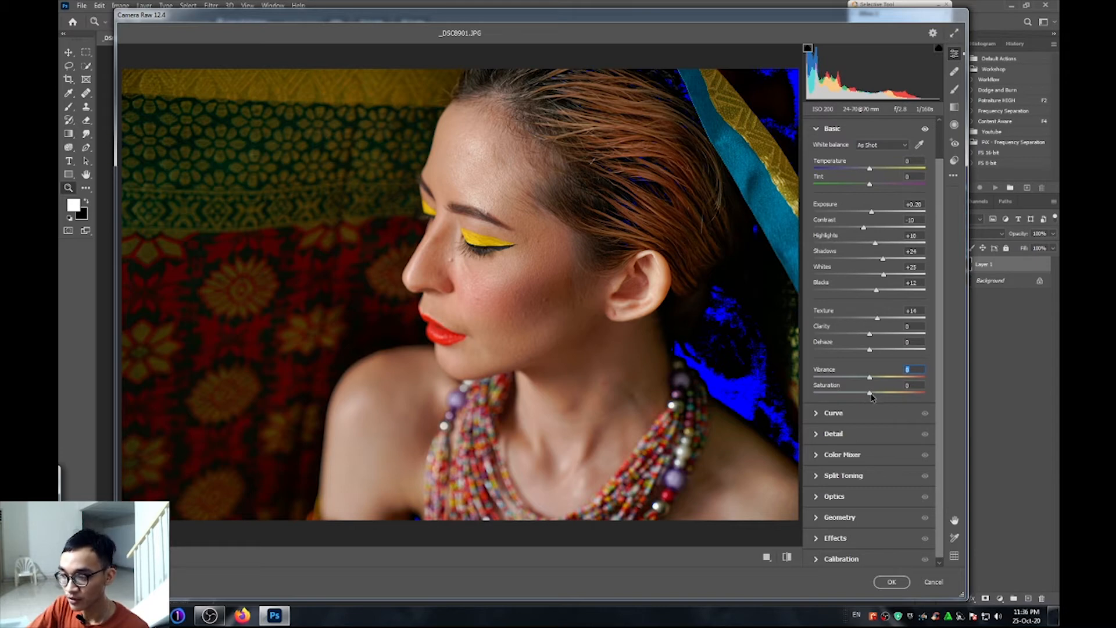
Compare Saturation at +100 with Vibrance at +100, try Saturation at -100, and reset both to 0.
left_click_drag(871, 395, 943, 399)
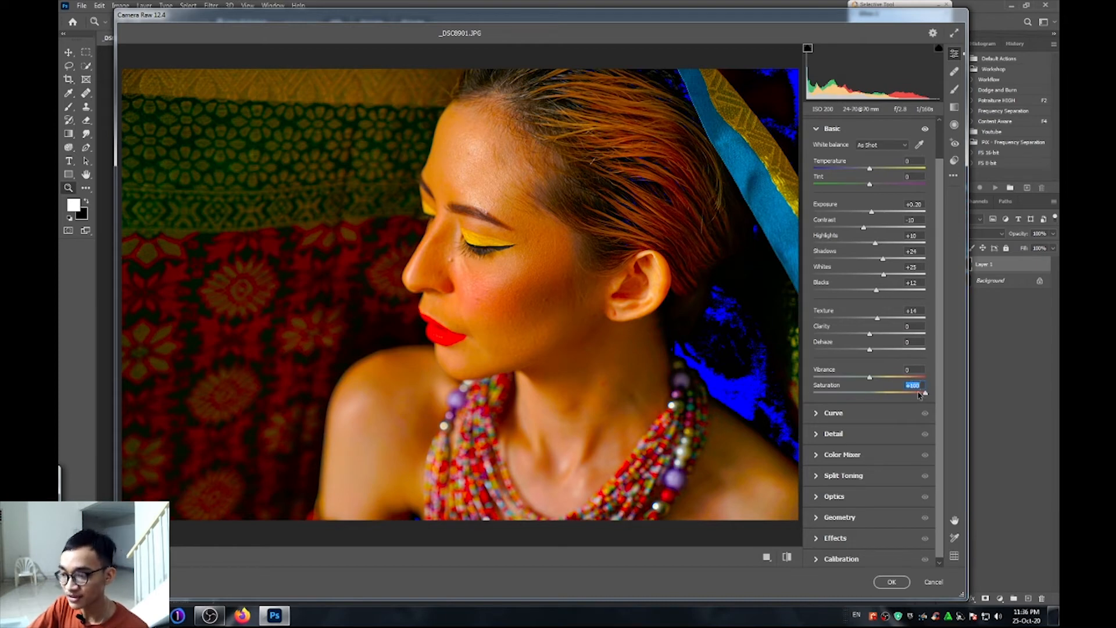
double_click(920, 394)
left_click_drag(870, 377, 957, 375)
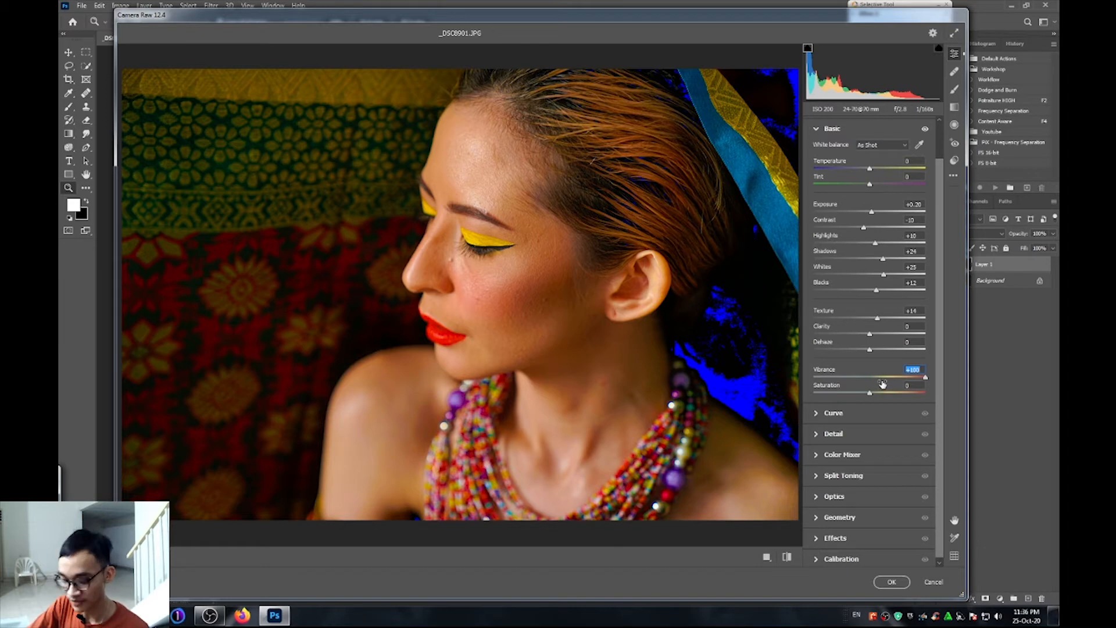
type("0")
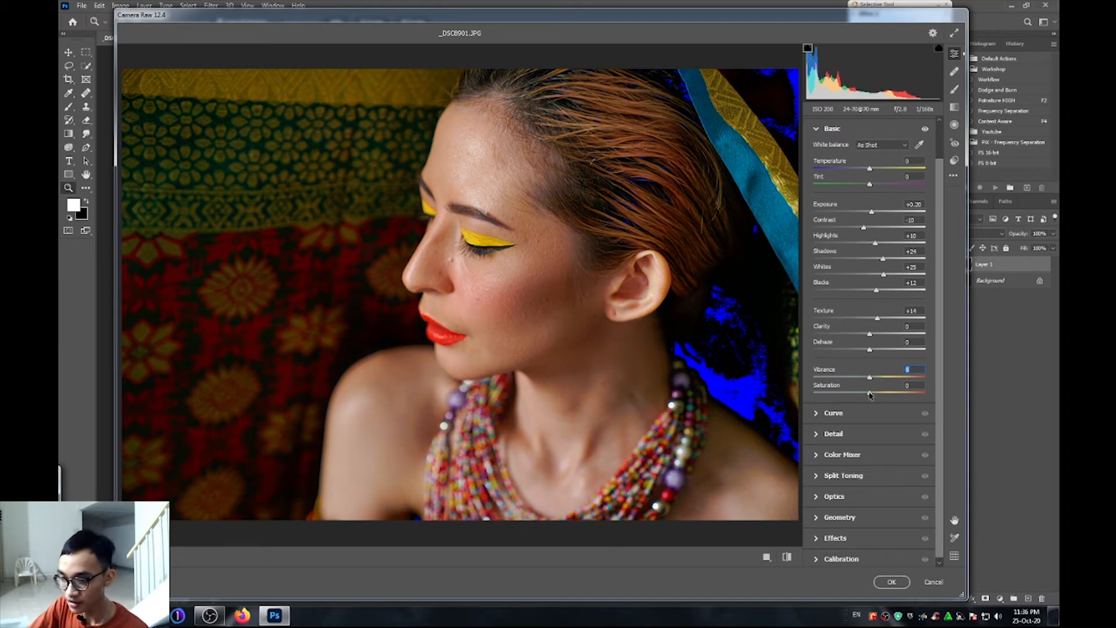
left_click_drag(869, 395, 782, 403)
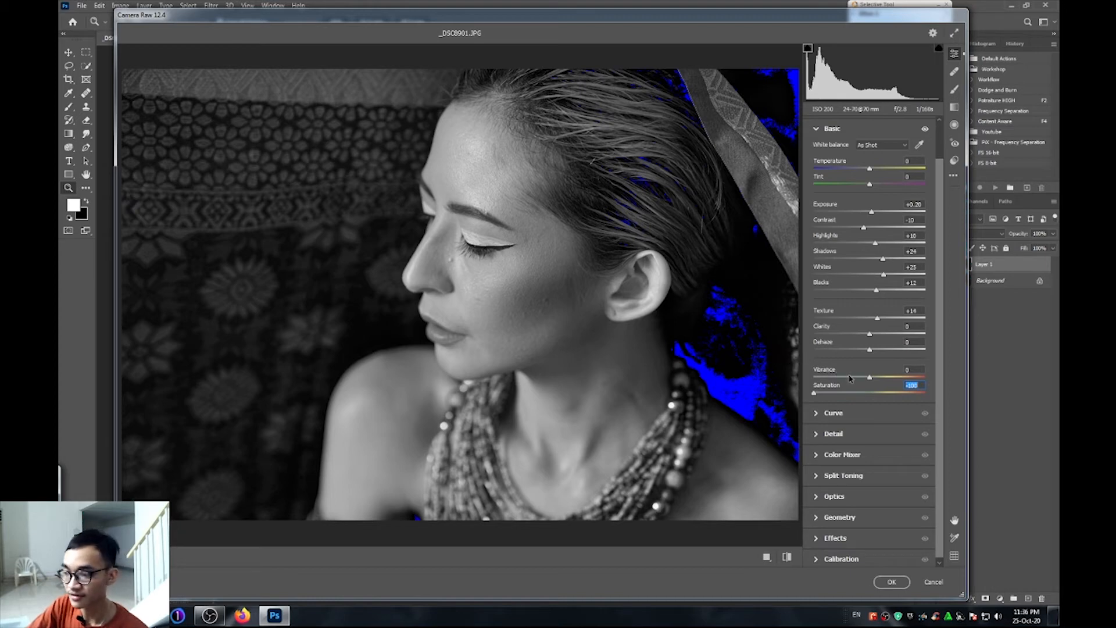
type("0")
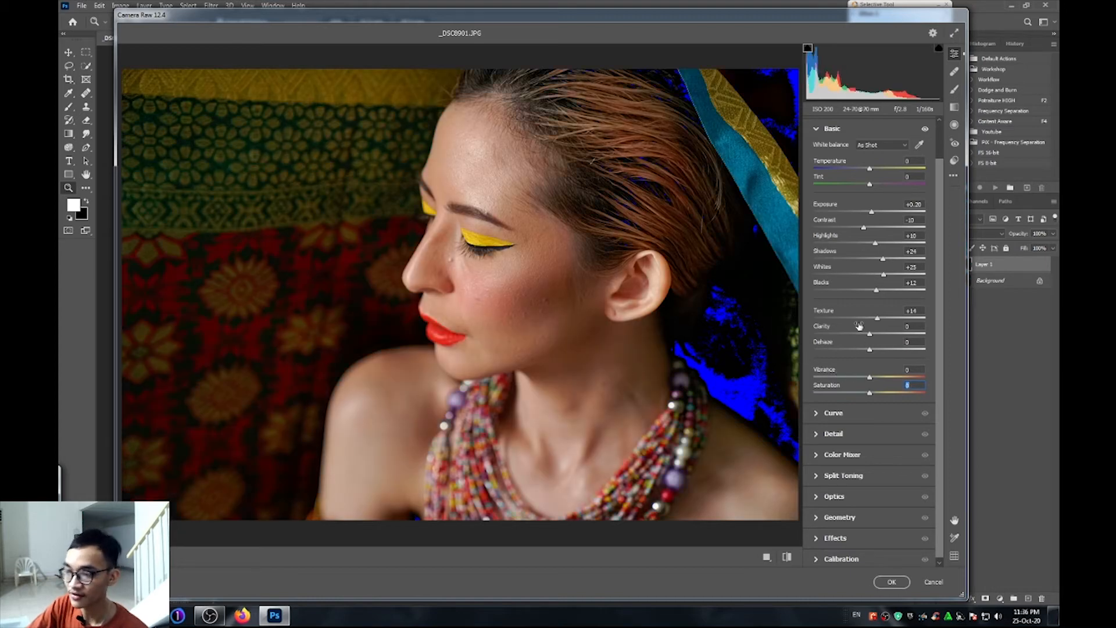
Collapse the Basic settings, expand the Curve settings, and try a midtone point on the point curve, undoing it.
left_click(817, 129)
left_click(816, 189)
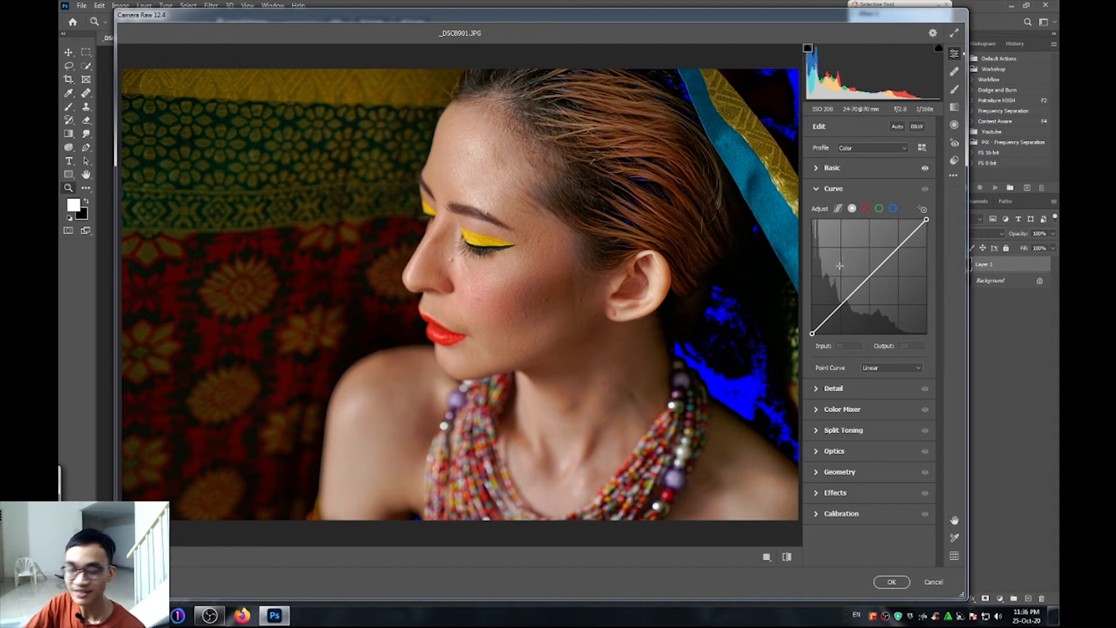
left_click(813, 333)
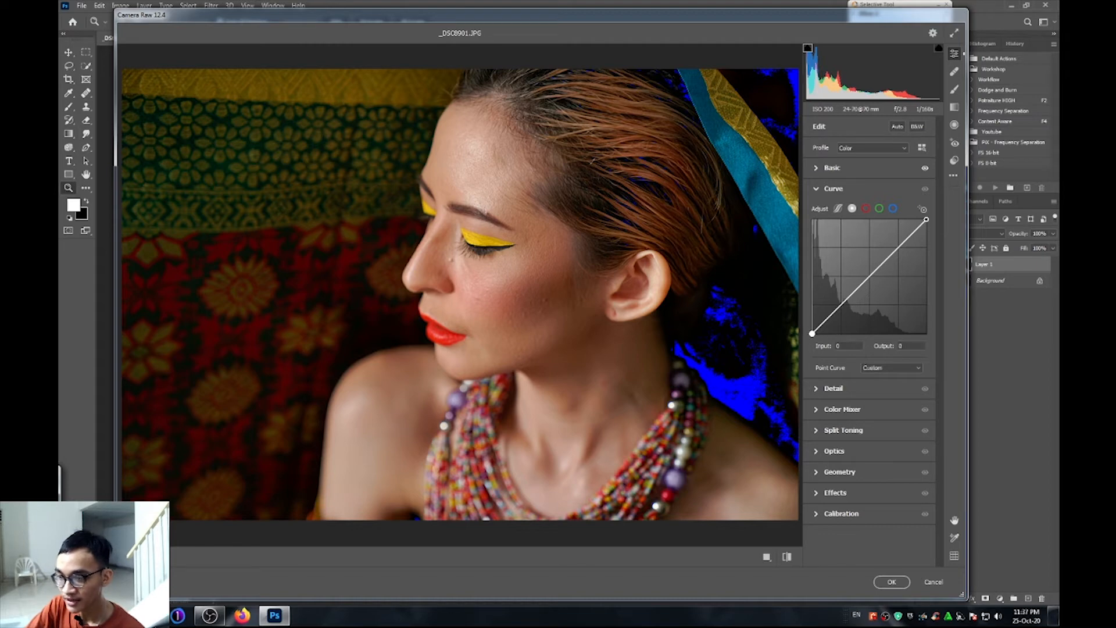
left_click(871, 275)
key("ctrl+z")
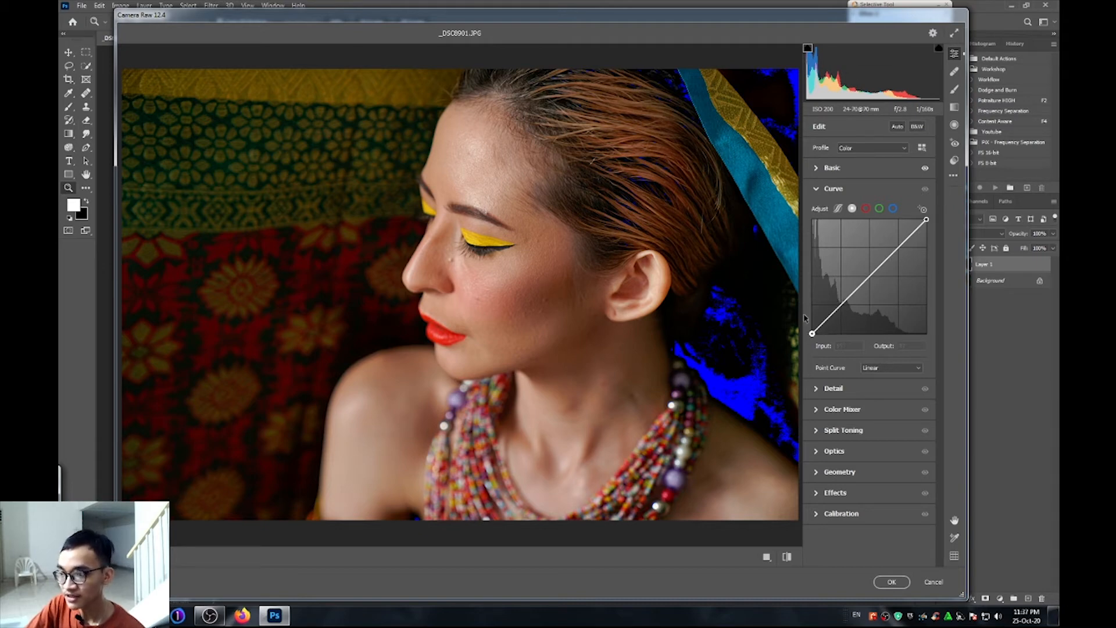
Raise the curve's black point to an output of about 23 and add a shadow point at input 42, output 41.
left_click_drag(813, 333, 812, 322)
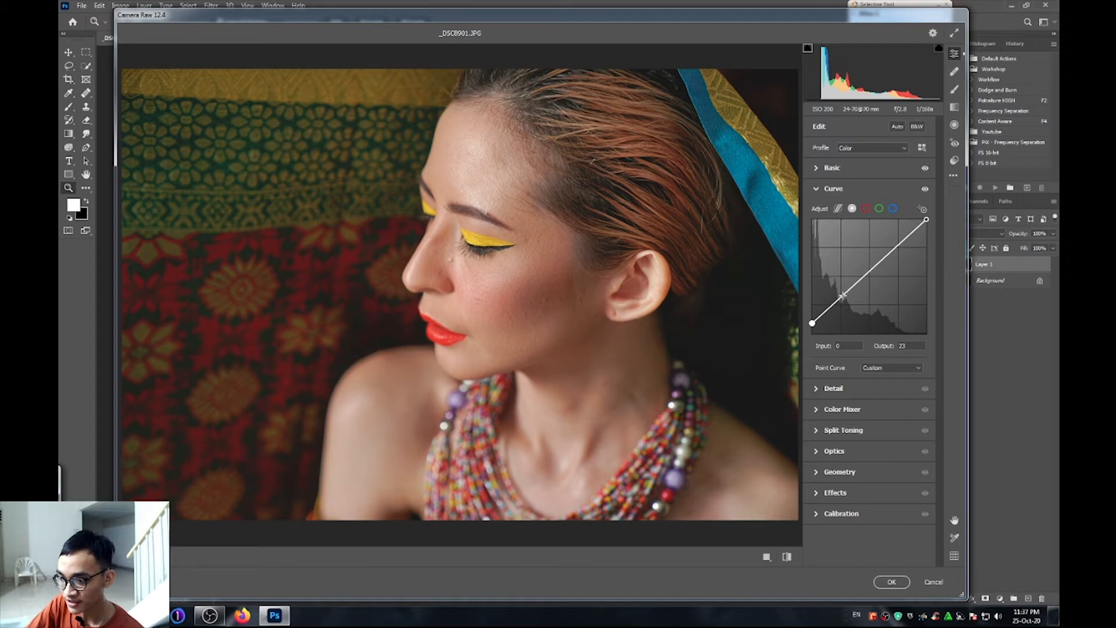
mouse_move(831, 309)
left_mouse_down()
mouse_move(812, 326)
mouse_move(832, 316)
left_mouse_up()
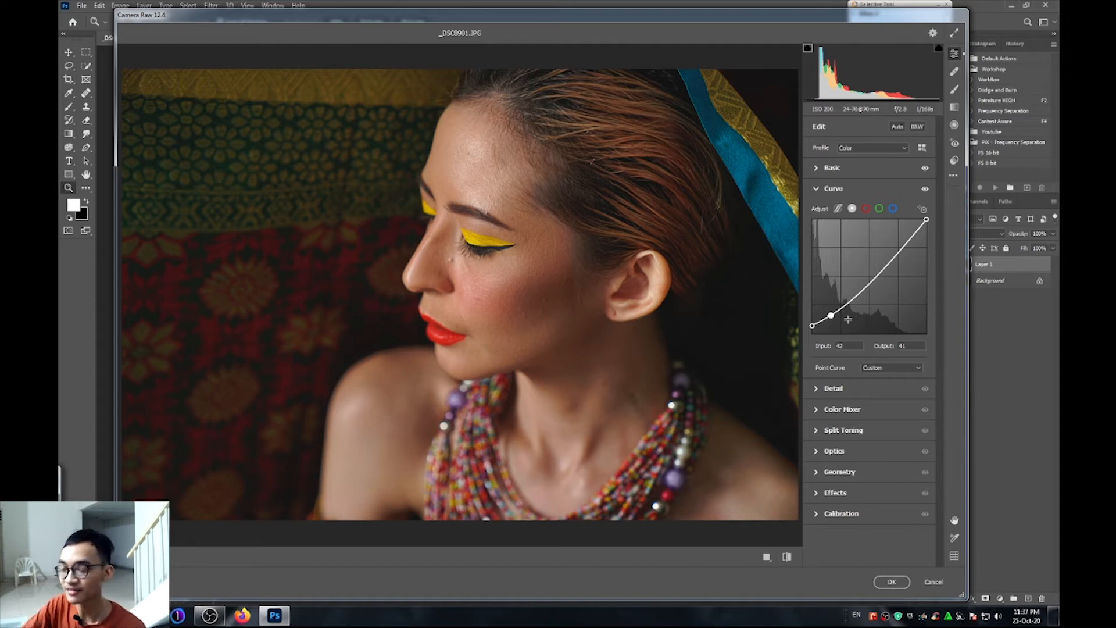
Try a midtone point on the point curve and changes to the red, green and blue channel curves, reverting them.
mouse_move(870, 283)
left_mouse_down()
mouse_move(865, 271)
mouse_move(870, 280)
left_mouse_up()
key("ctrl+z")
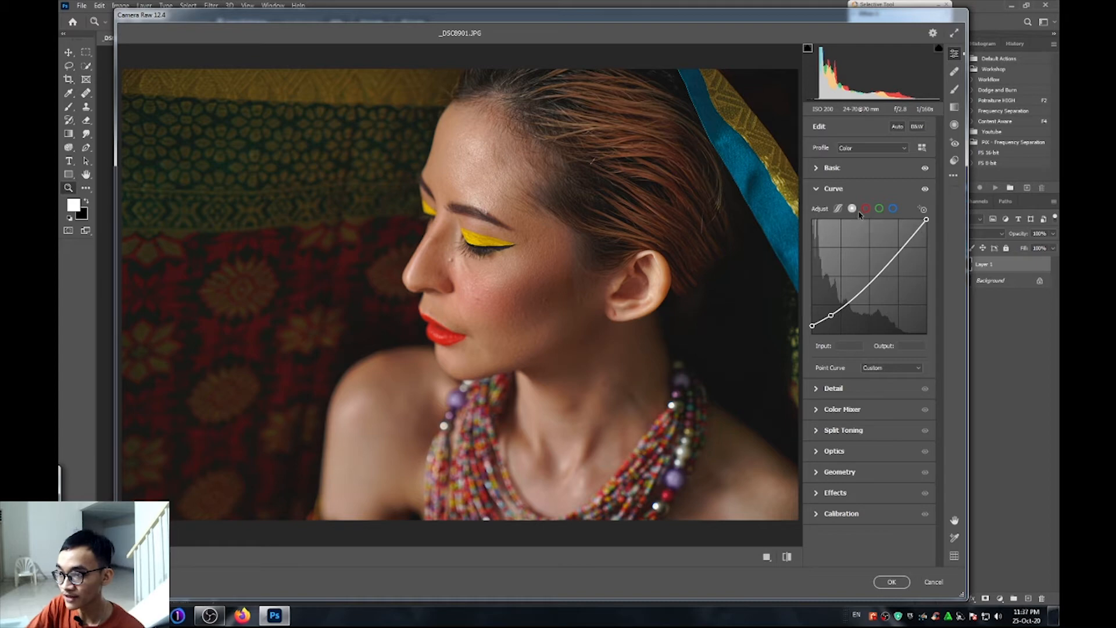
left_click(866, 211)
mouse_move(813, 334)
left_mouse_down()
mouse_move(812, 300)
mouse_move(812, 334)
left_mouse_up()
left_click(879, 208)
left_click(893, 209)
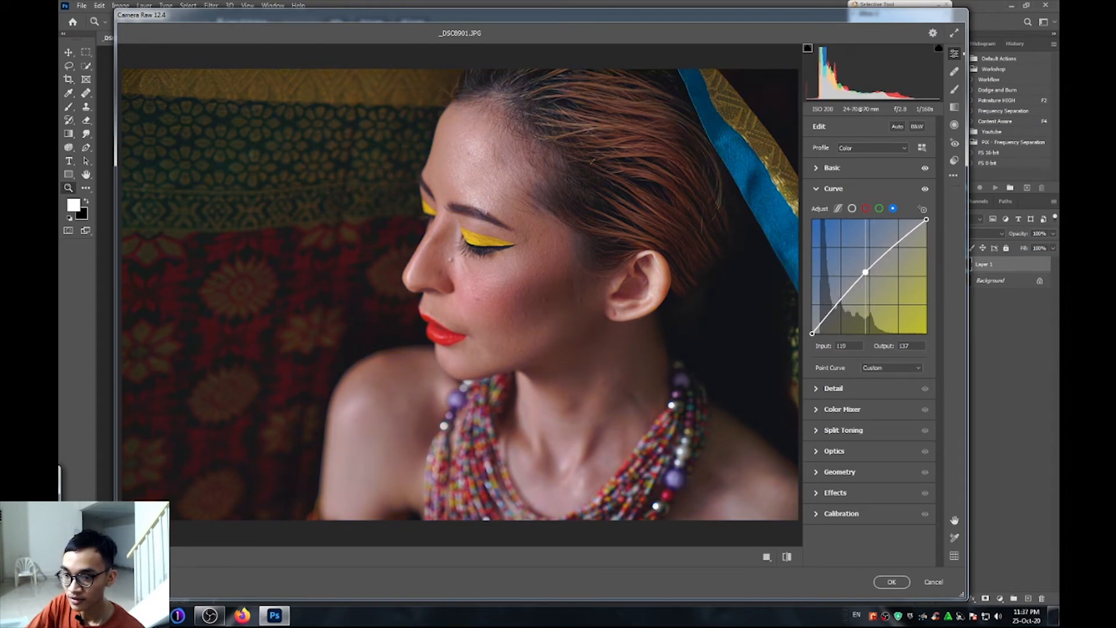
left_click(852, 208)
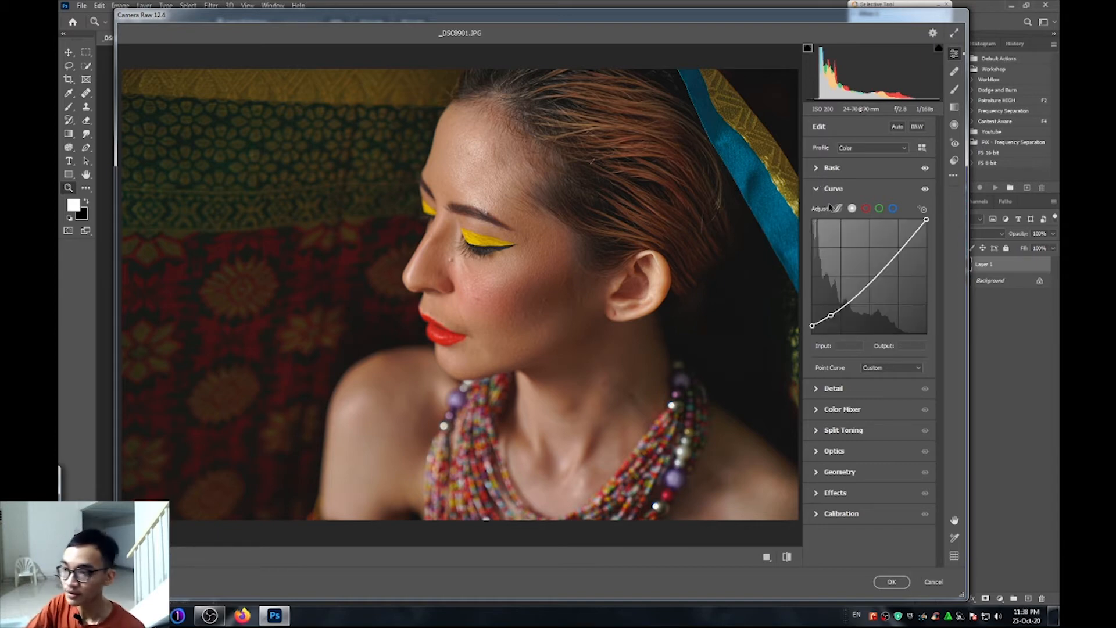
Collapse the Curve settings, expand the Detail settings, and set Sharpening to 30 with Masking at 30 while previewing the mask.
left_click(818, 190)
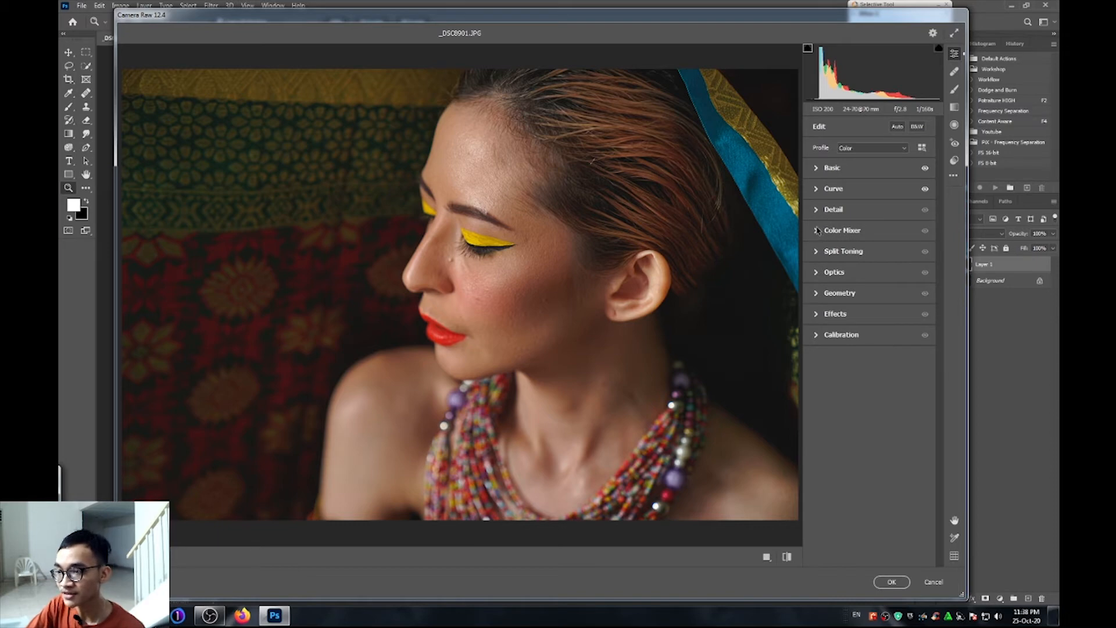
left_click(817, 211)
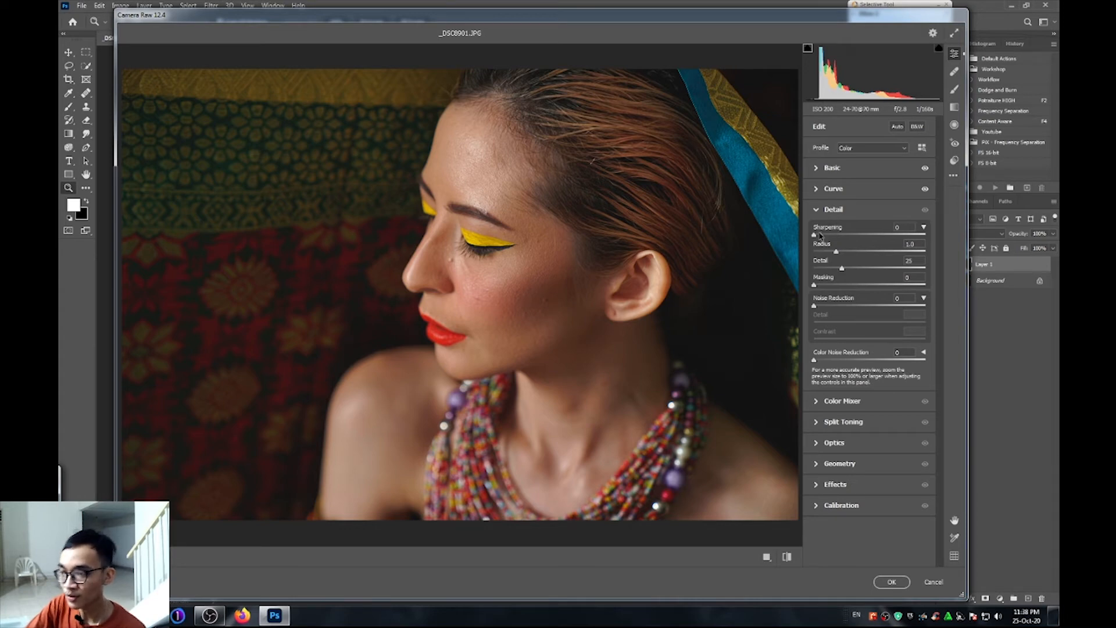
left_click_drag(827, 235, 834, 235)
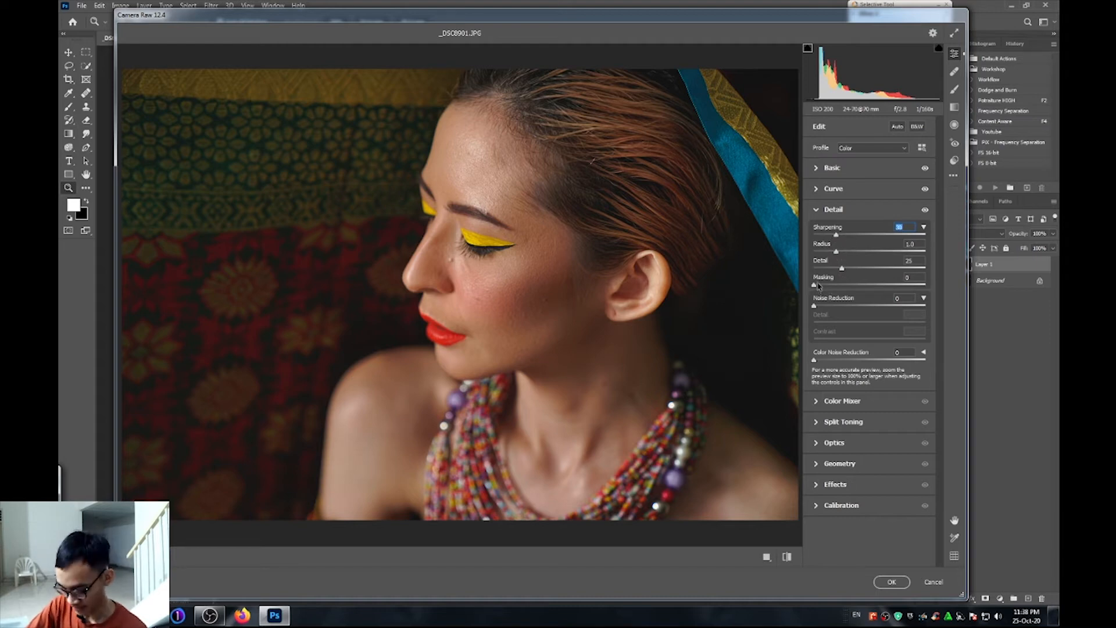
left_click_drag(815, 285, 844, 288)
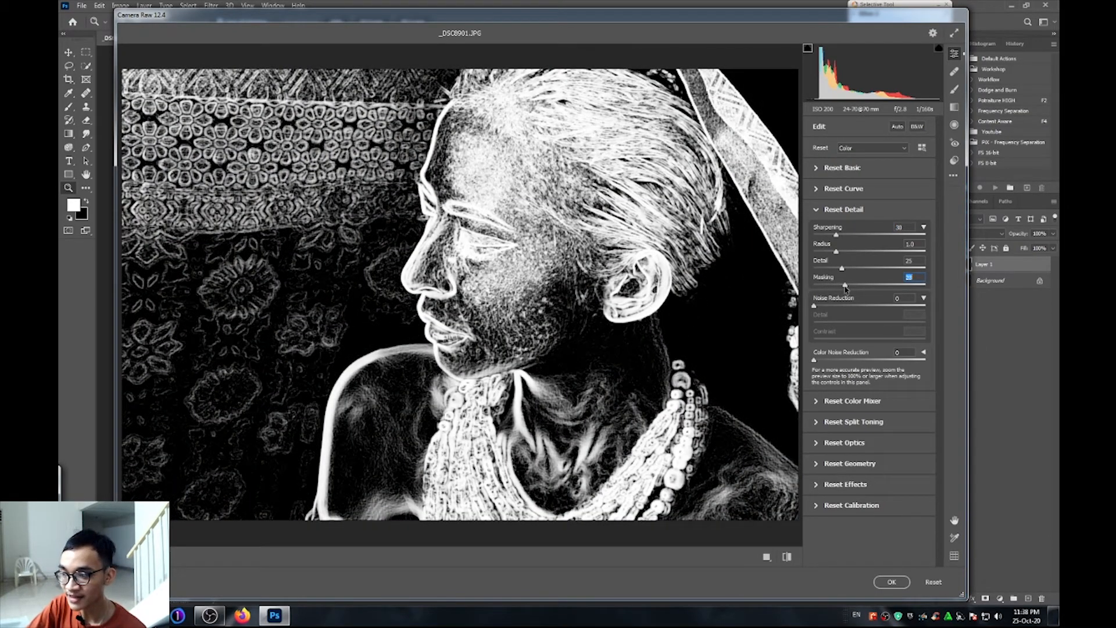
mouse_move(847, 289)
left_mouse_down()
mouse_move(955, 283)
mouse_move(848, 282)
left_mouse_up()
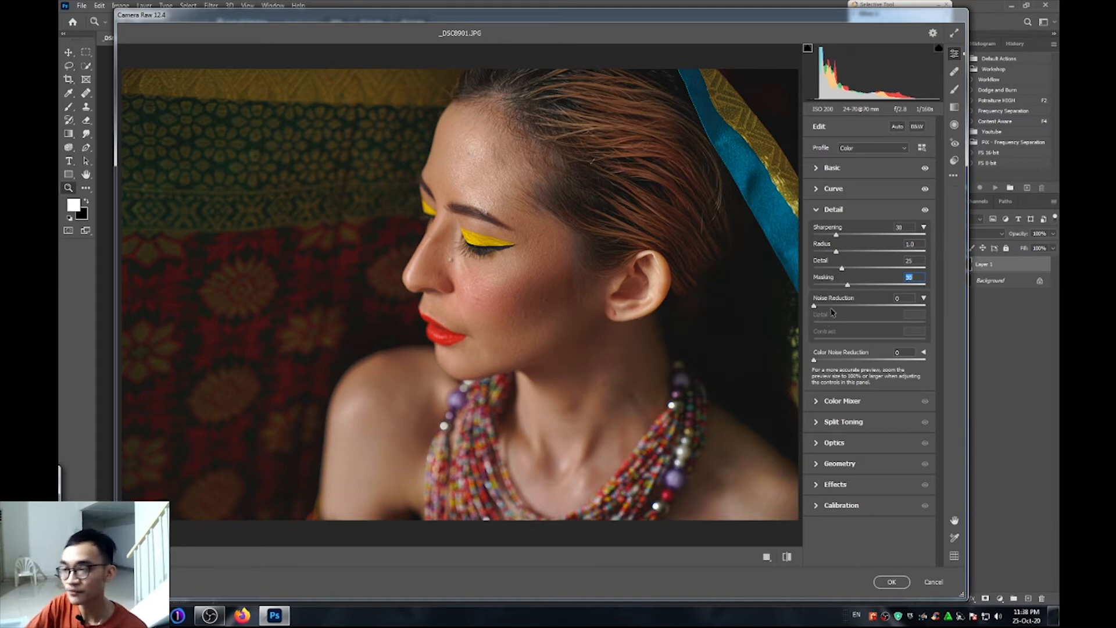
Try Noise Reduction at 100 while inspecting the cheek skin up close, and return it to 0.
left_click(569, 272)
left_click(603, 287)
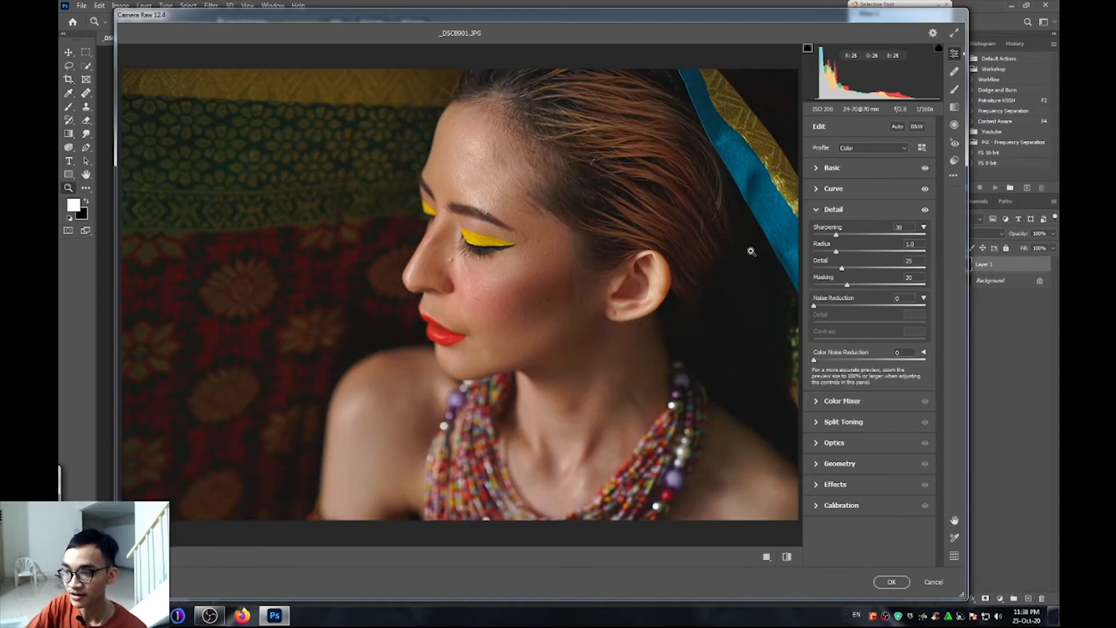
left_click(582, 262)
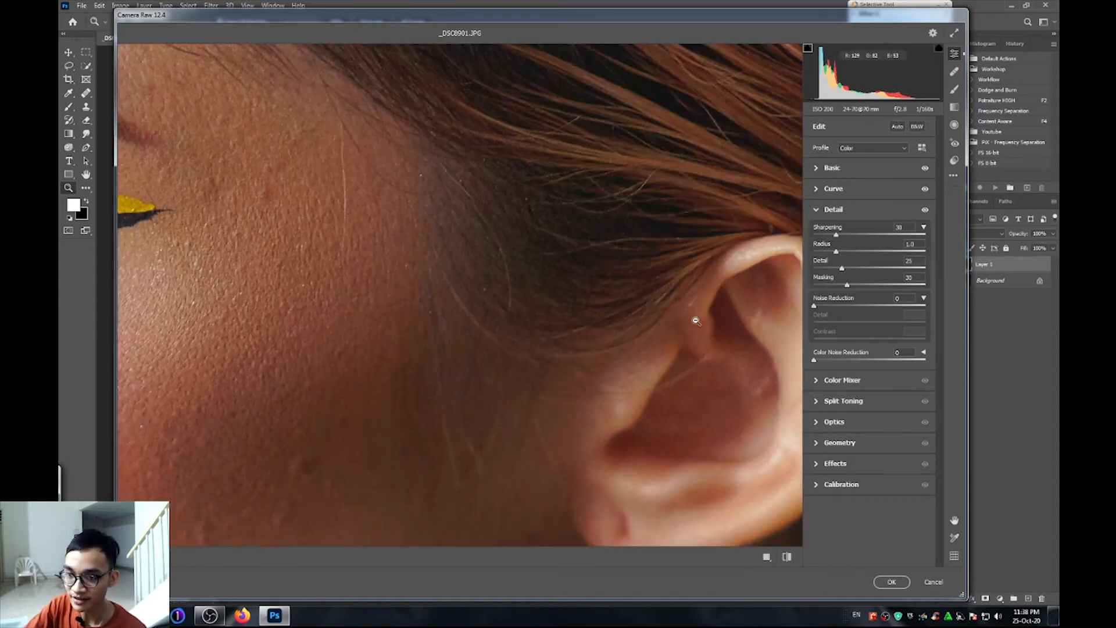
left_click(512, 285)
left_click(527, 276)
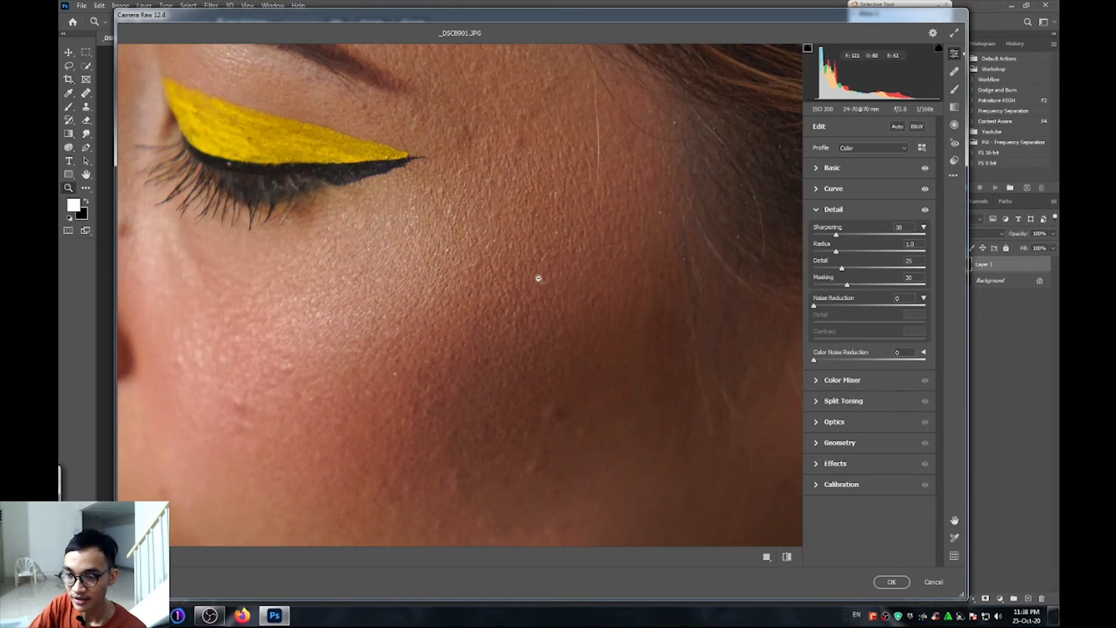
left_click_drag(869, 310, 934, 313)
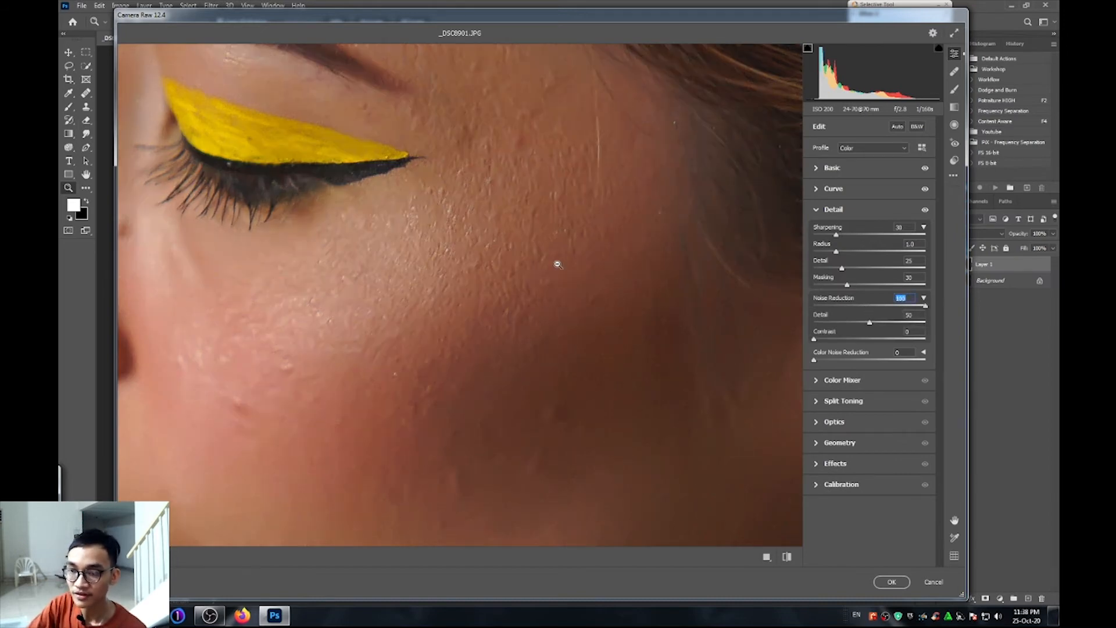
left_click(569, 318, "alt")
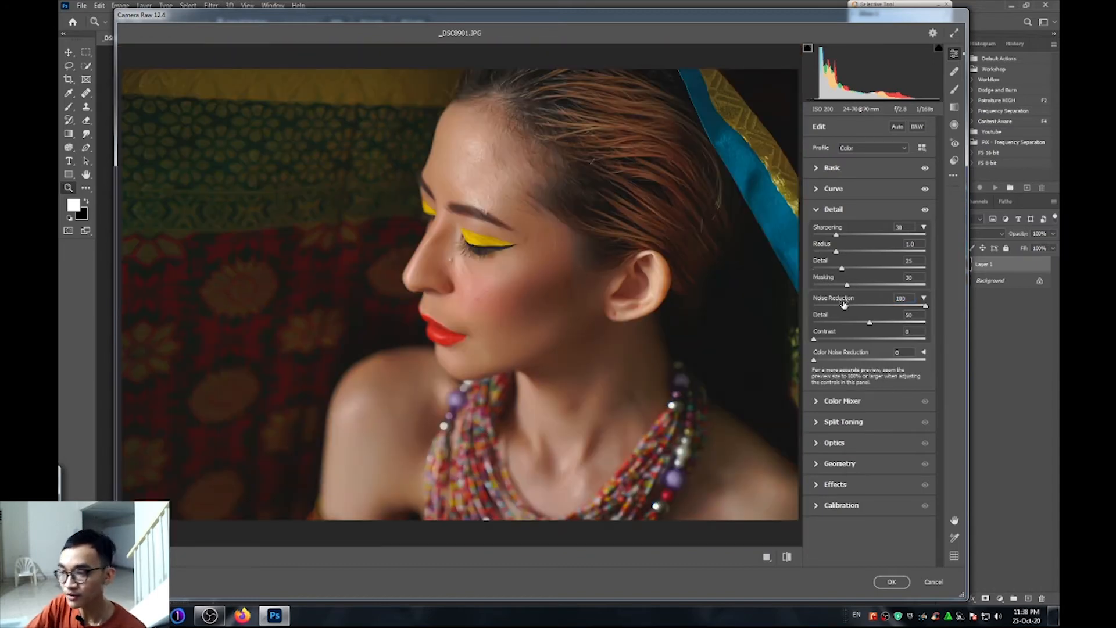
left_click_drag(844, 306, 814, 307)
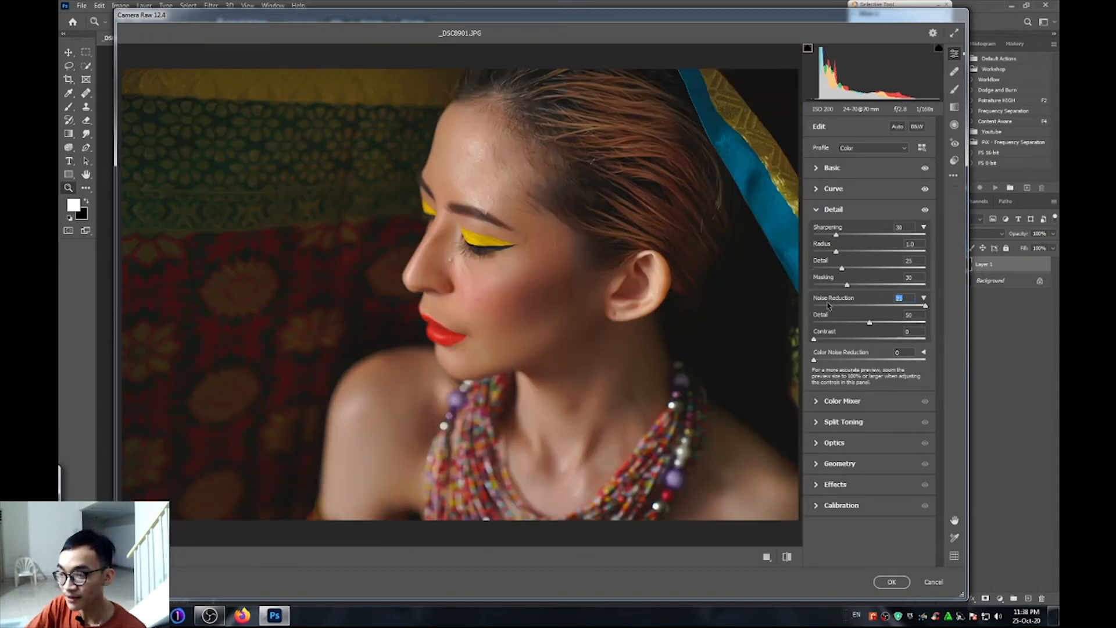
Collapse the Detail settings and show the Hue adjustments of the Color Mixer.
left_click(818, 211)
left_click(816, 233)
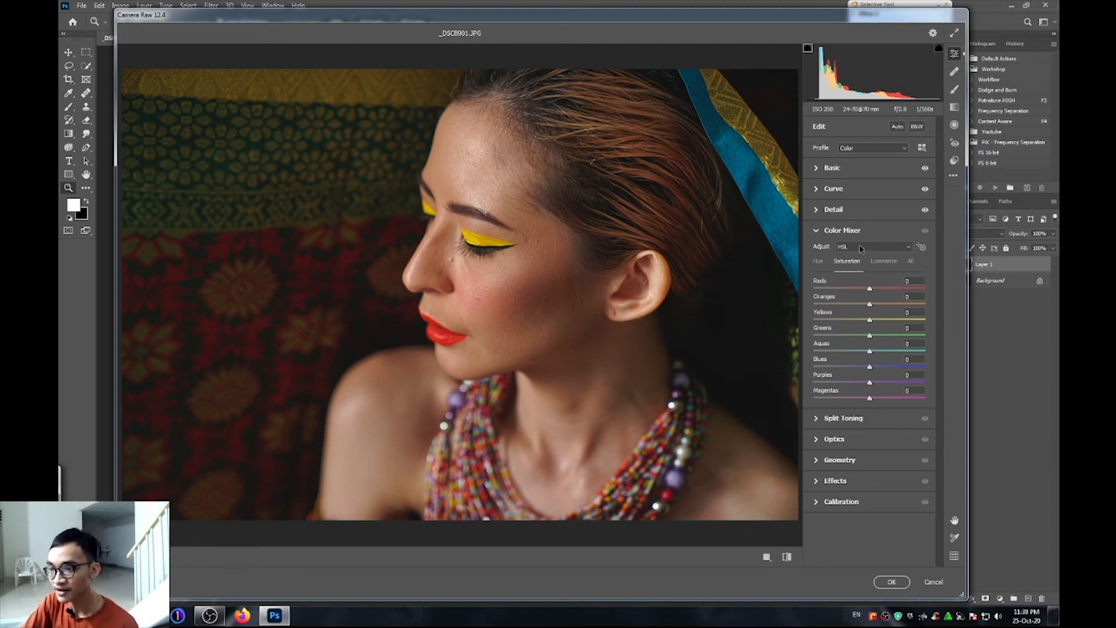
left_click(820, 262)
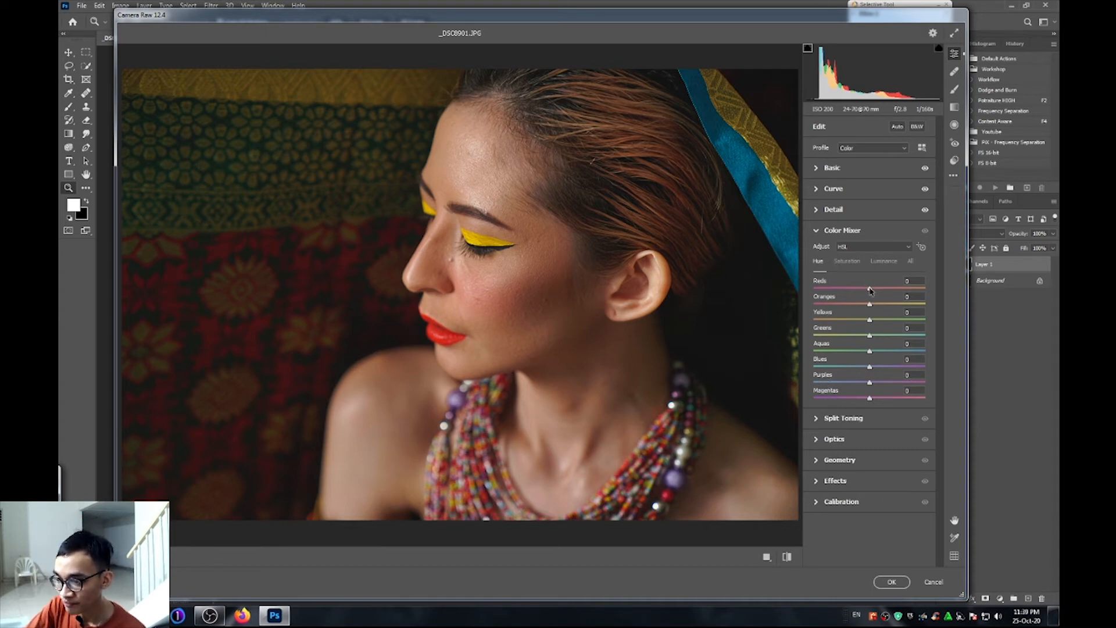
Try the Reds hue at -100 and at +100, returning it to 0.
left_click_drag(871, 291, 792, 288)
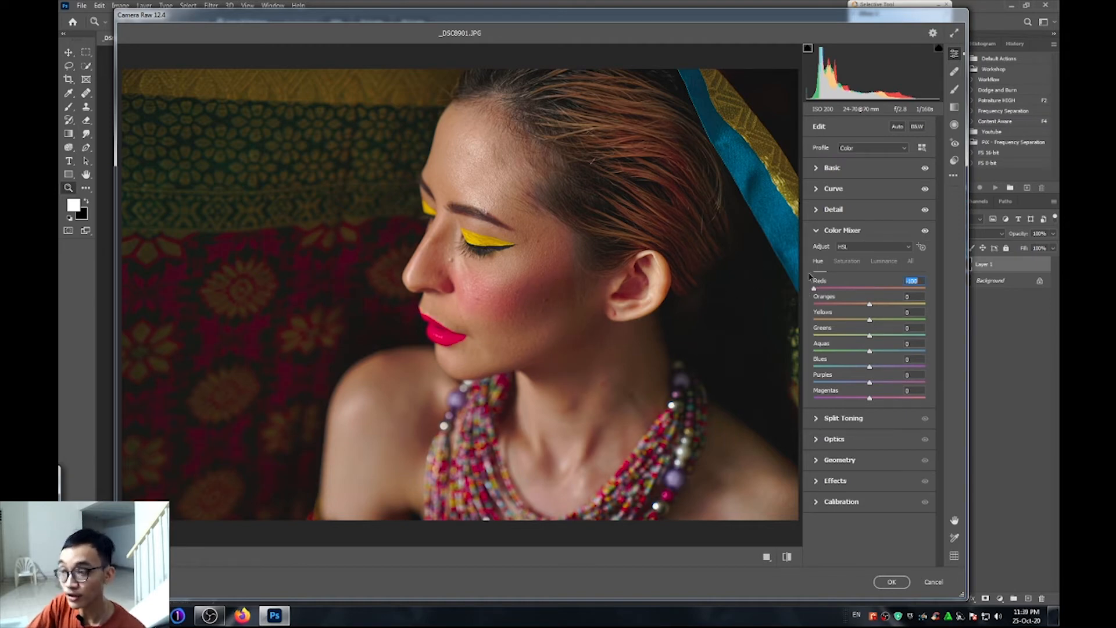
left_click_drag(814, 289, 963, 293)
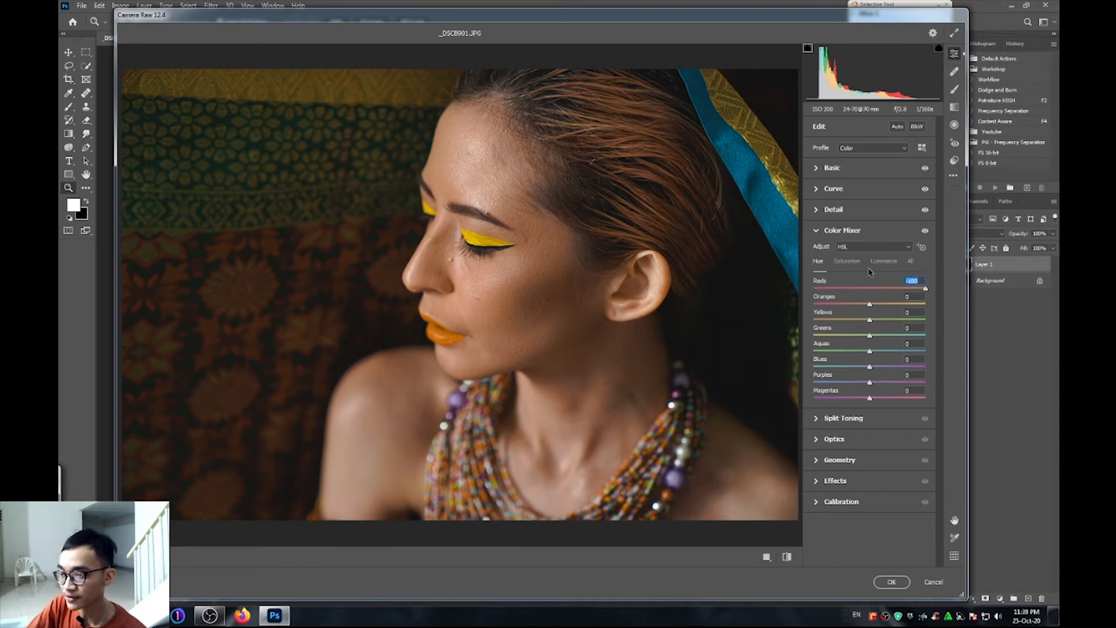
key("ctrl+z")
left_click_drag(815, 290, 871, 292)
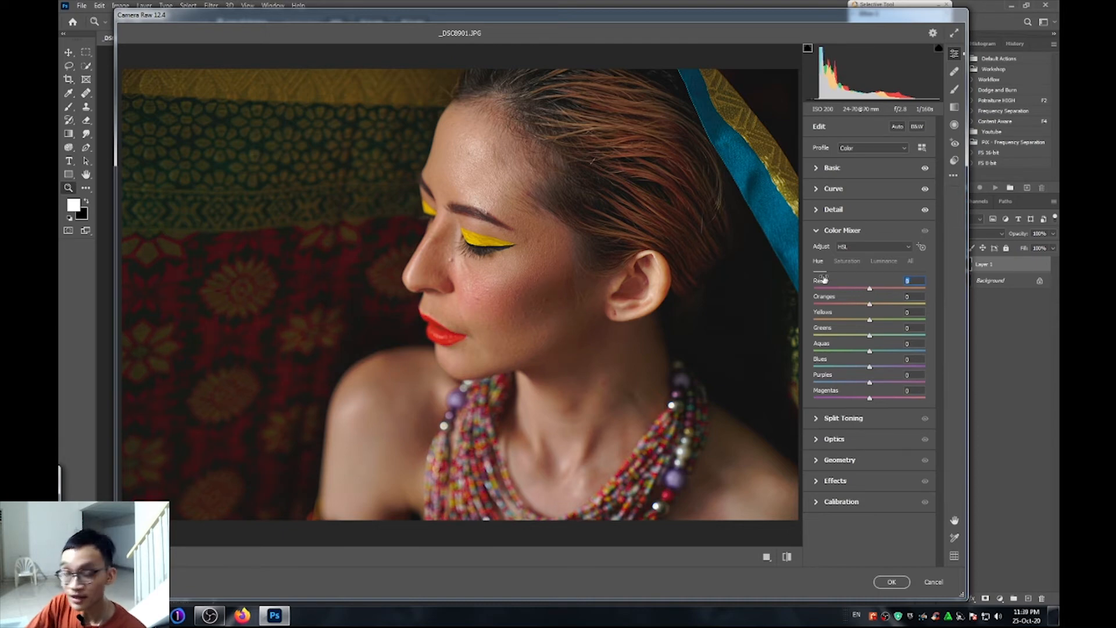
Try the Oranges hue at -100 and at +100, and set it to +1.
left_click_drag(871, 307, 794, 302)
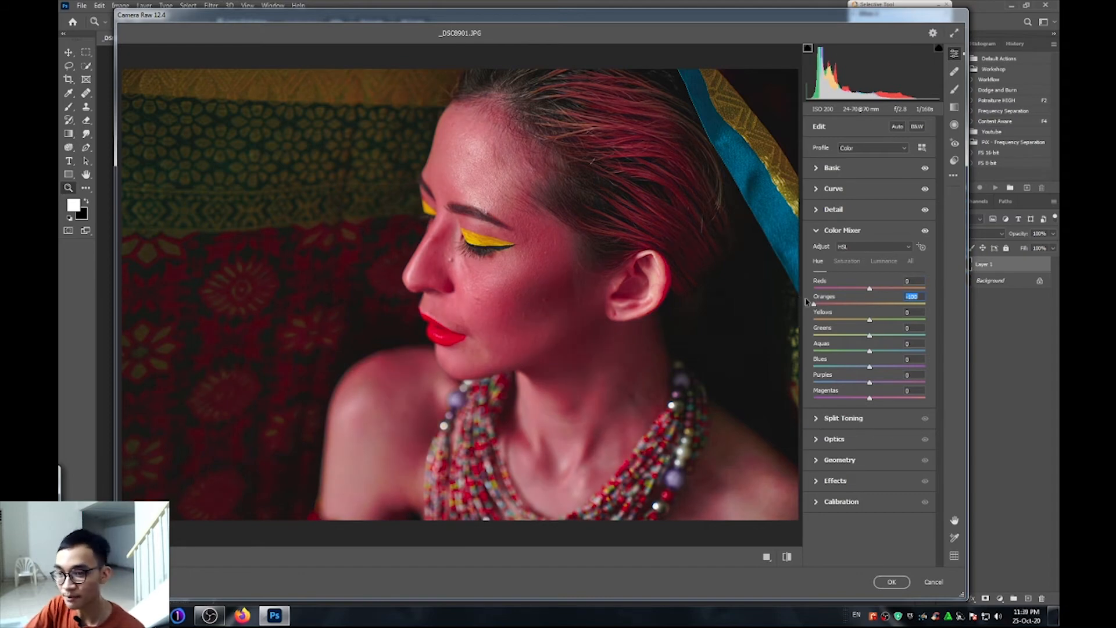
left_click_drag(822, 308, 956, 310)
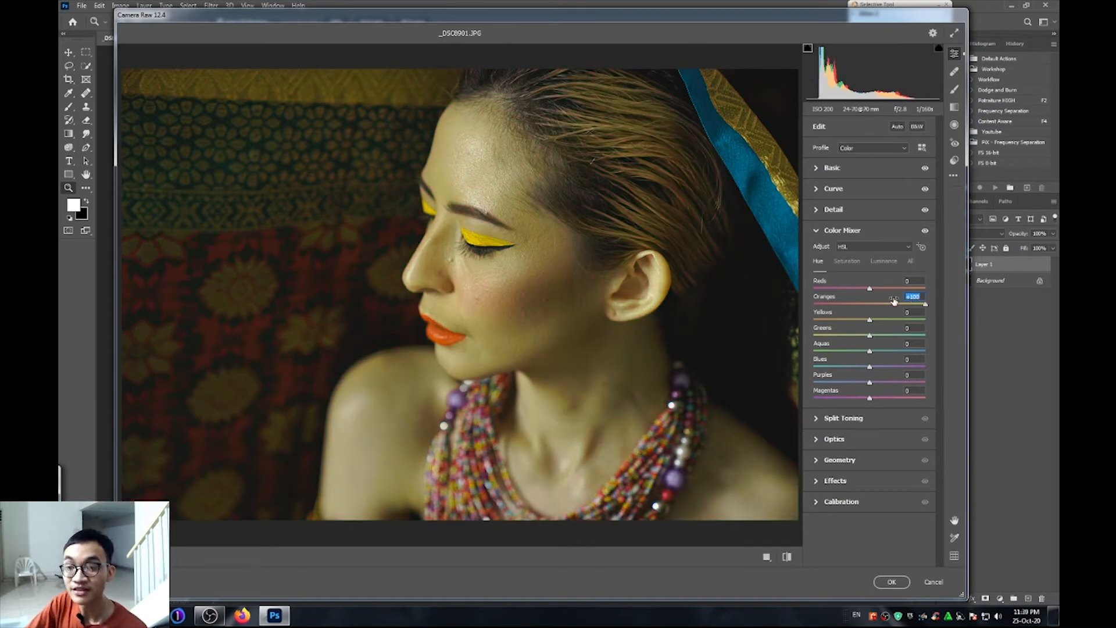
left_click(875, 304)
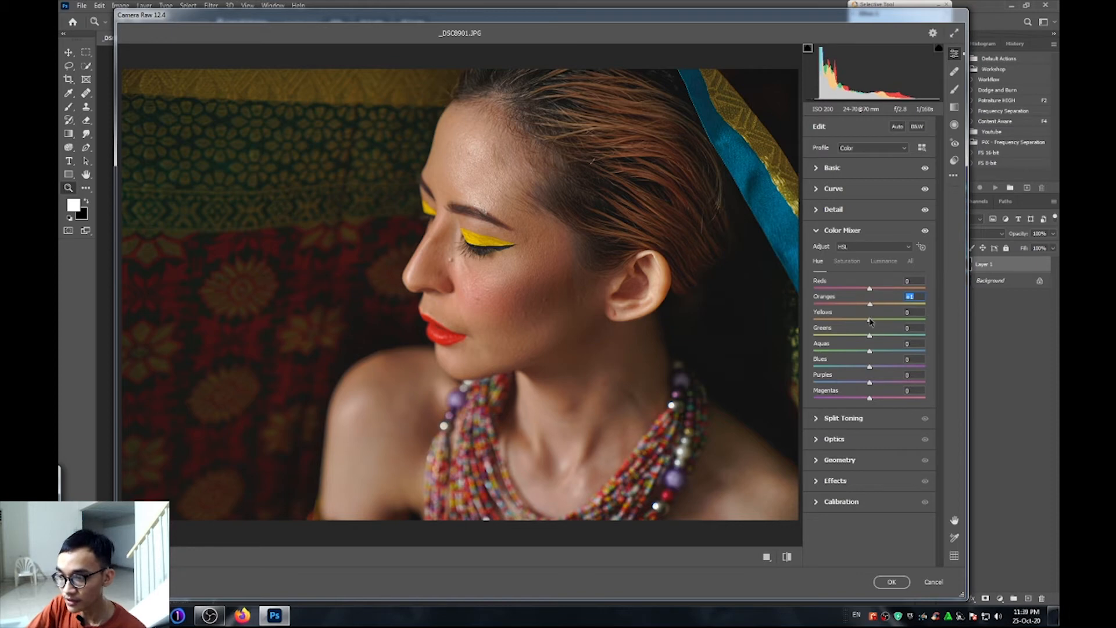
Try hue shifts for the Yellows, Greens, Aquas, Blues, Purples and Magentas, resetting each to 0.
mouse_move(870, 319)
left_mouse_down()
mouse_move(808, 323)
mouse_move(926, 314)
mouse_move(800, 343)
mouse_move(950, 329)
mouse_move(815, 336)
mouse_move(948, 323)
mouse_move(869, 332)
left_mouse_up()
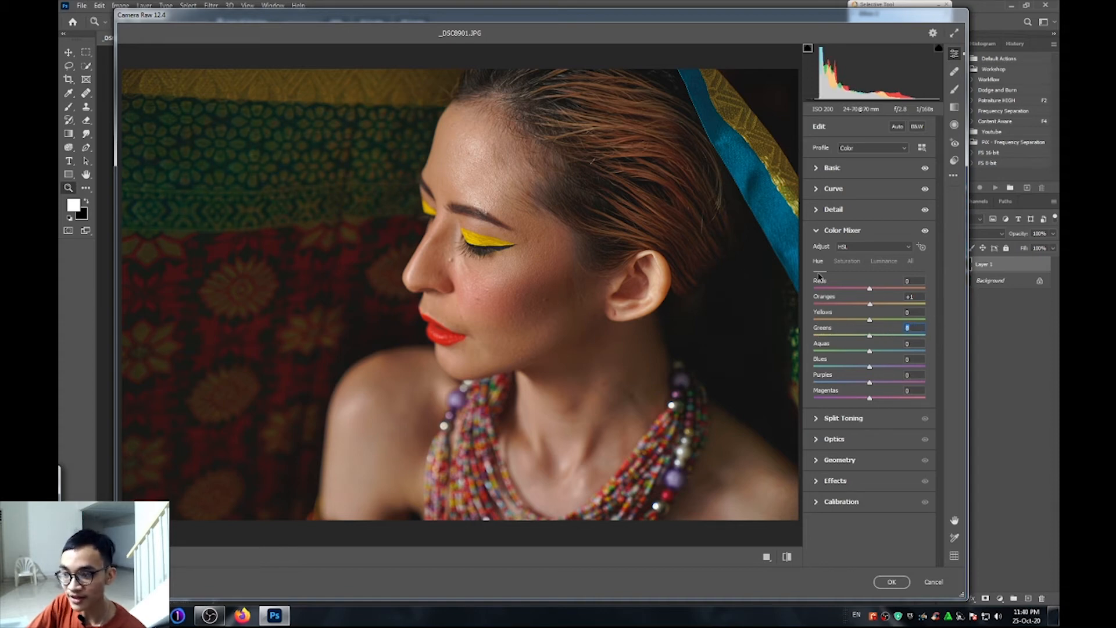
left_click(869, 352)
left_click_drag(868, 353, 789, 357)
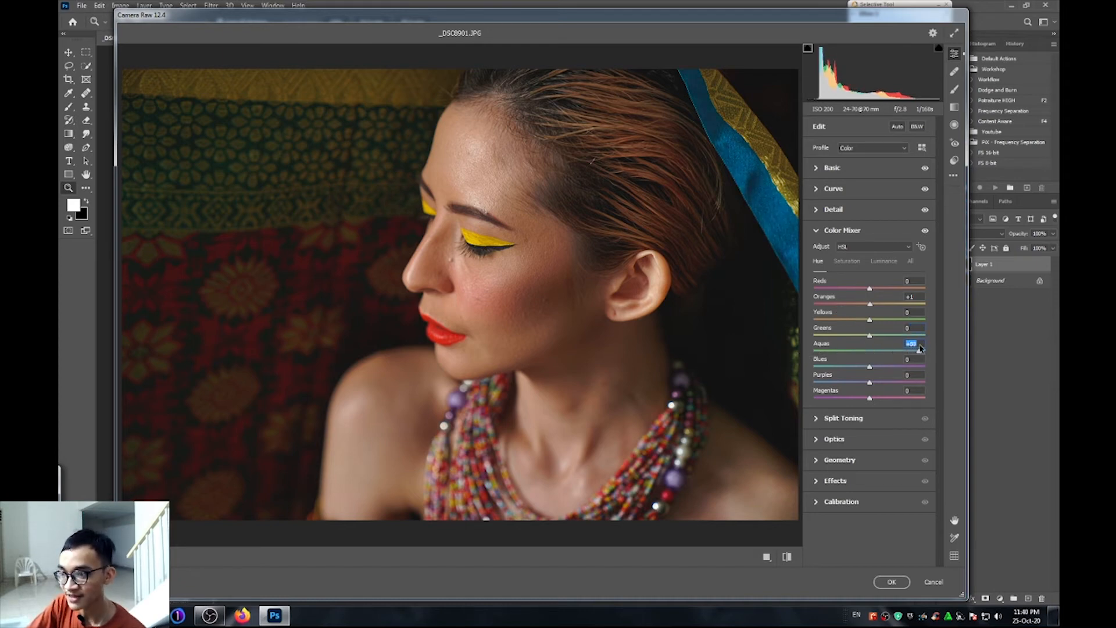
double_click(815, 352)
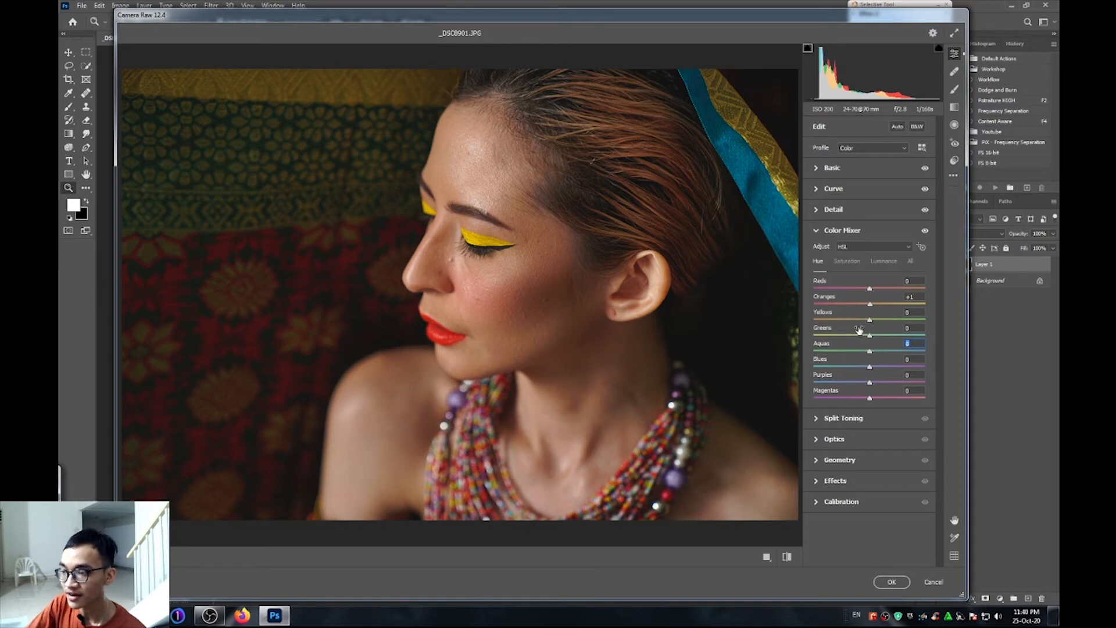
left_click_drag(870, 368, 912, 388)
double_click(833, 359)
double_click(916, 378)
double_click(912, 391)
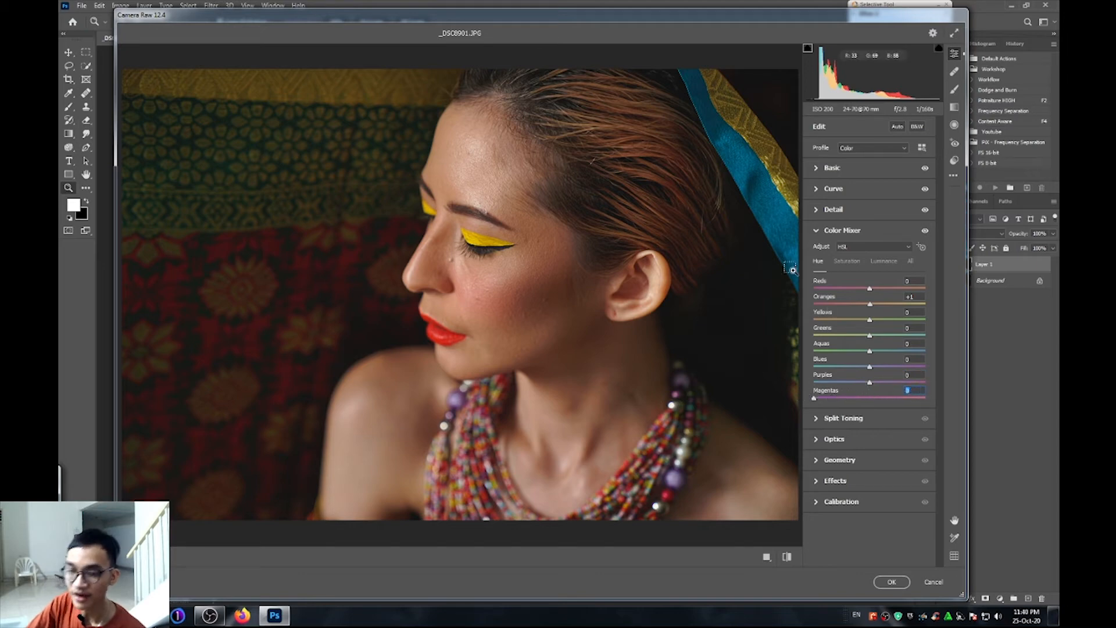
Set the Color Mixer saturation to Reds +19, Oranges +4, Yellows +7, Greens +12, Aquas +22, Blues +16 and Purples +17.
left_click(847, 262)
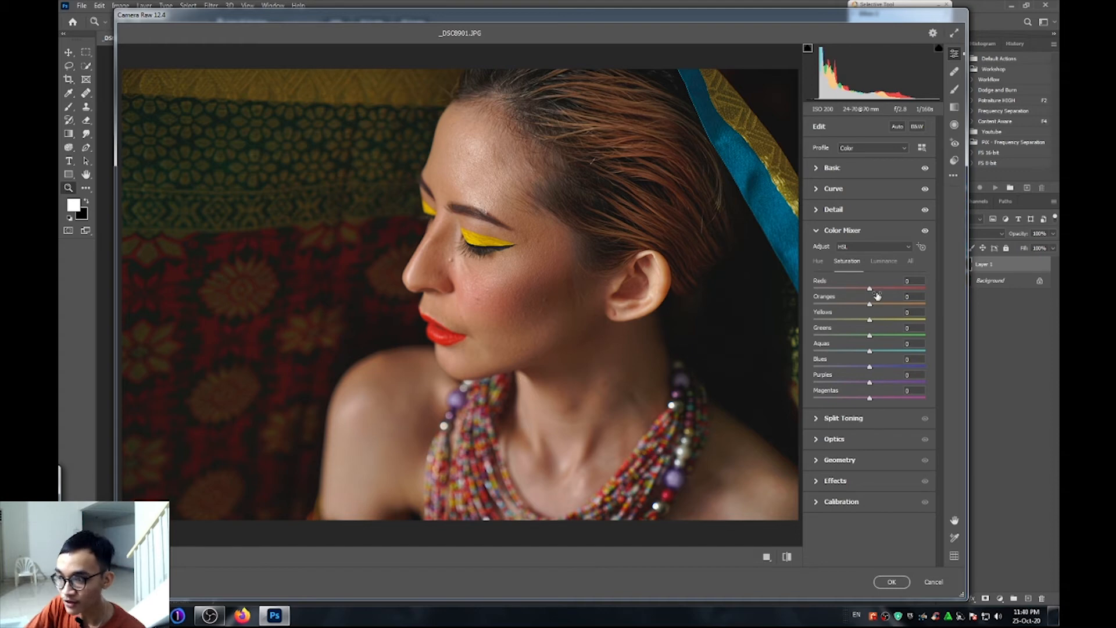
left_click_drag(871, 289, 874, 320)
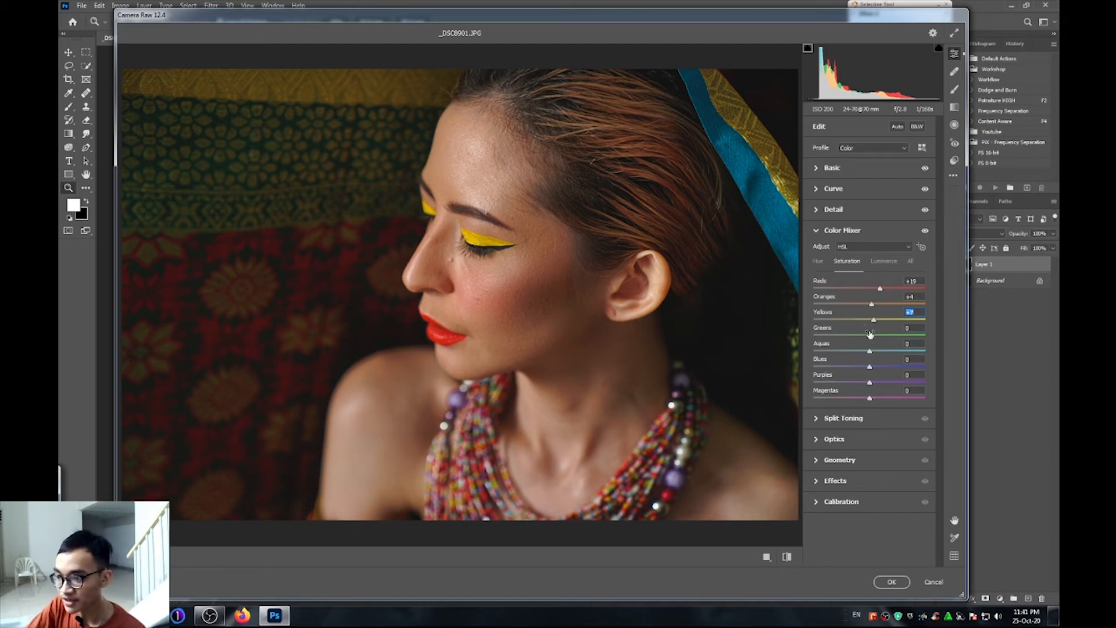
left_click_drag(870, 335, 879, 383)
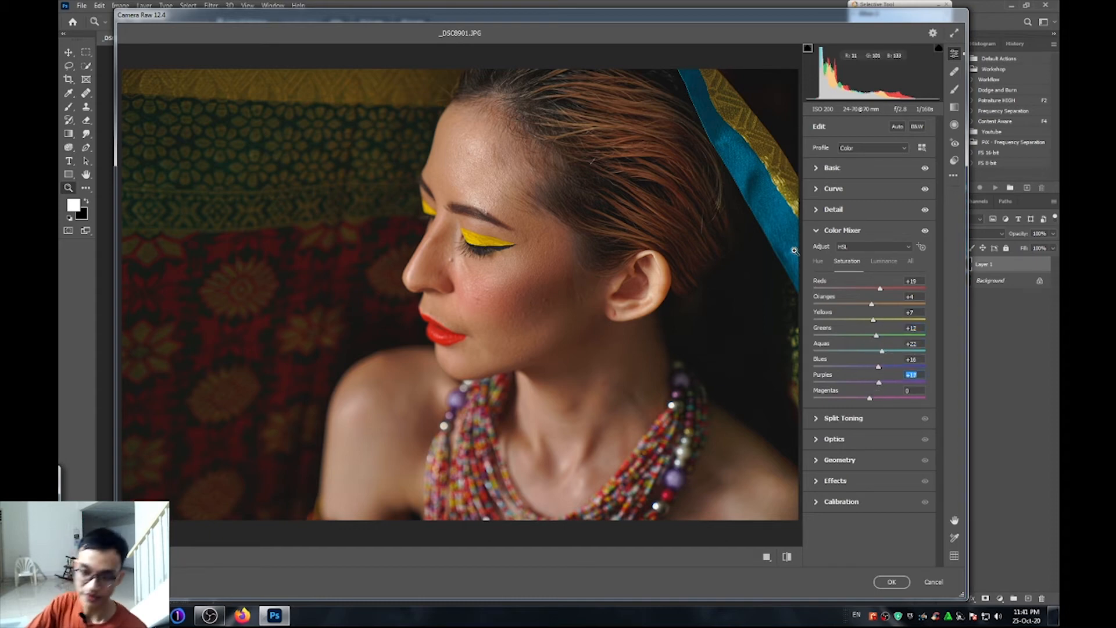
Set the Color Mixer luminance to Reds +4, Oranges +17, Yellows +8, Greens +15, Aquas +13 and Blues +15.
left_click(886, 262)
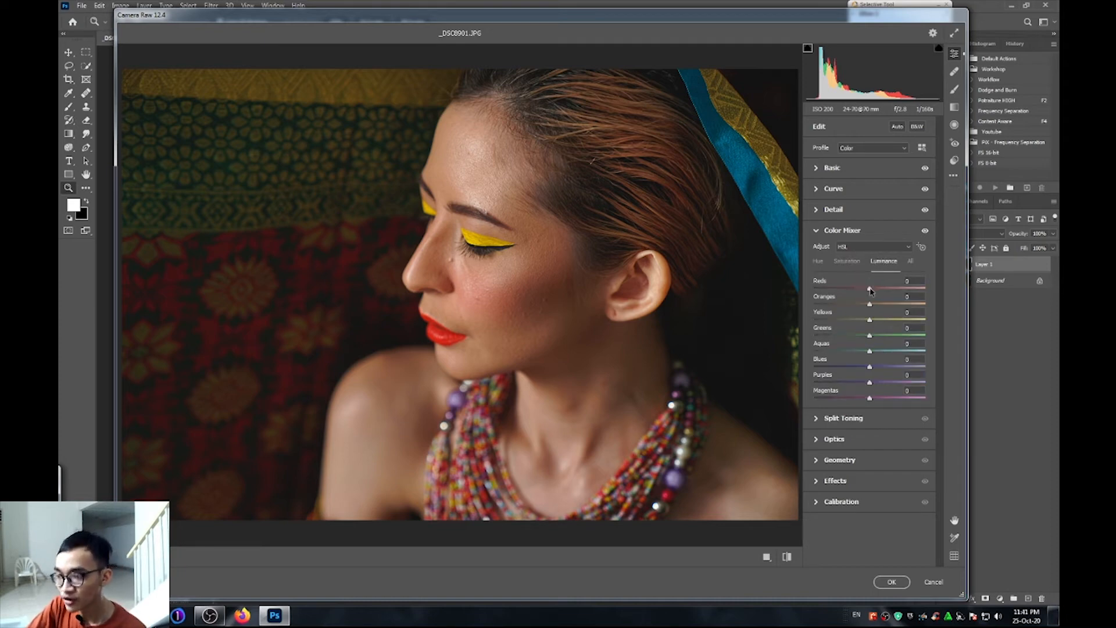
mouse_move(871, 290)
left_mouse_down()
mouse_move(937, 289)
mouse_move(803, 290)
mouse_move(934, 278)
mouse_move(874, 292)
left_mouse_up()
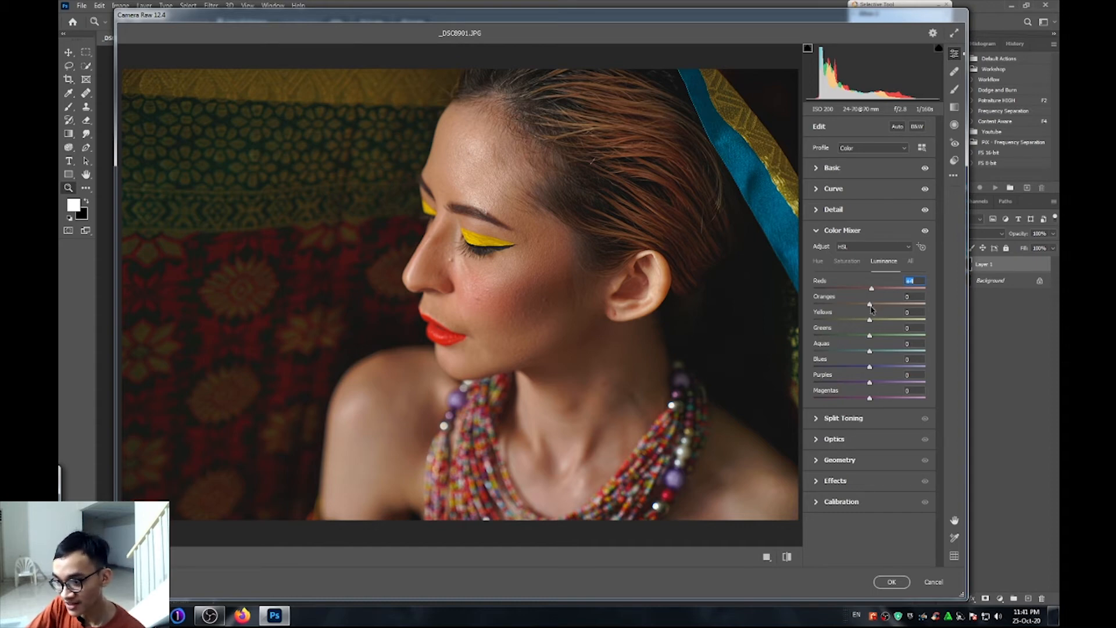
left_click_drag(871, 307, 881, 307)
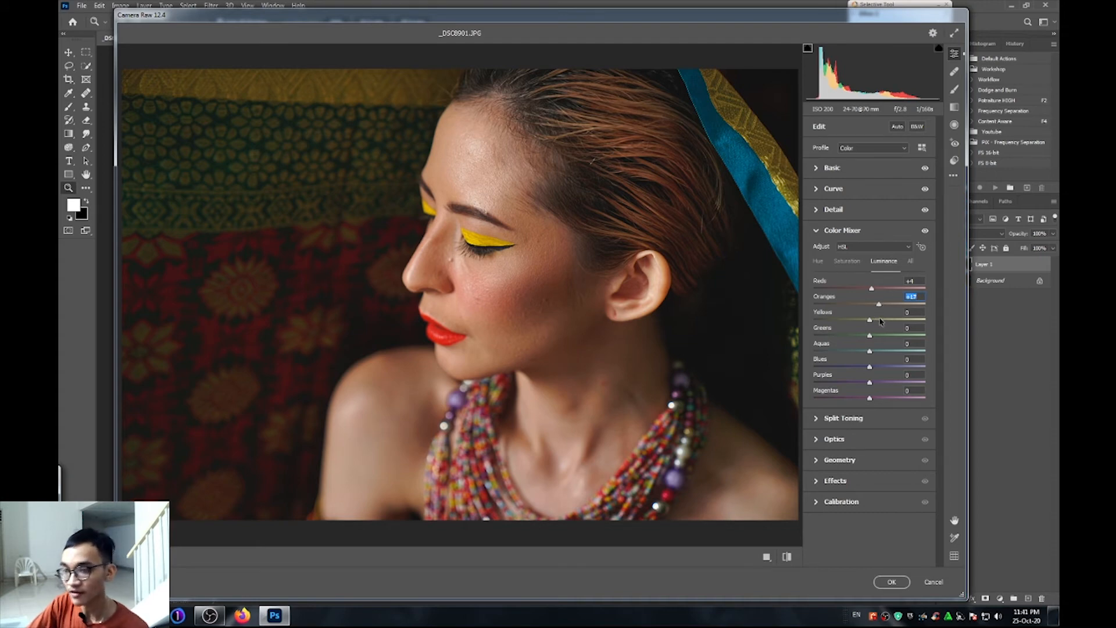
left_click_drag(870, 323, 882, 369)
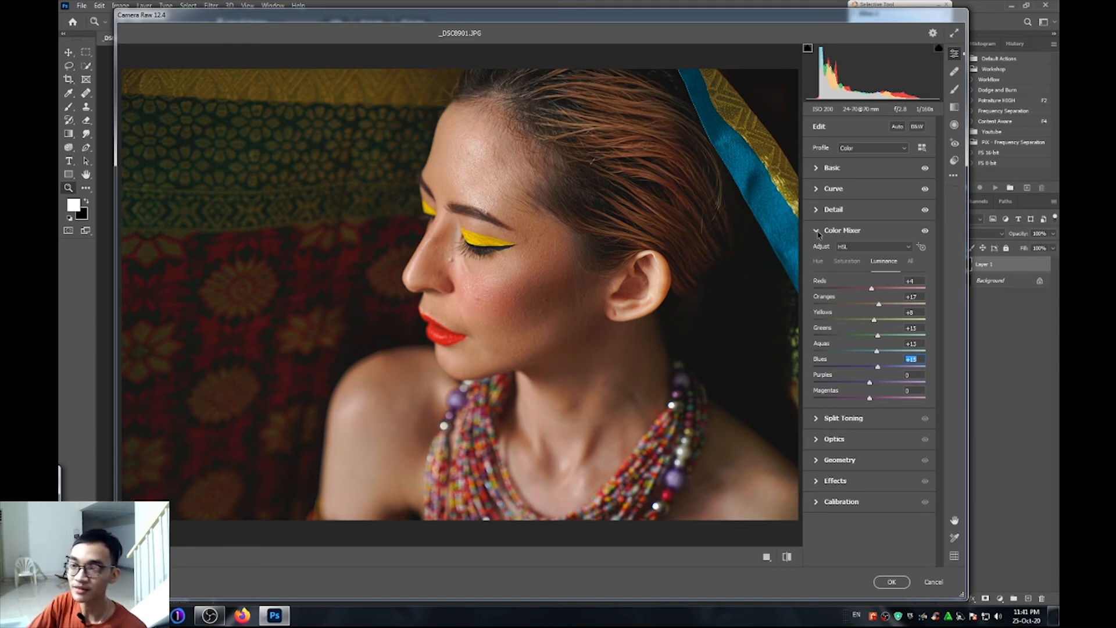
Try the Color Mixer's targeted adjustment tool on the luminance of the woman's face.
left_click(923, 249)
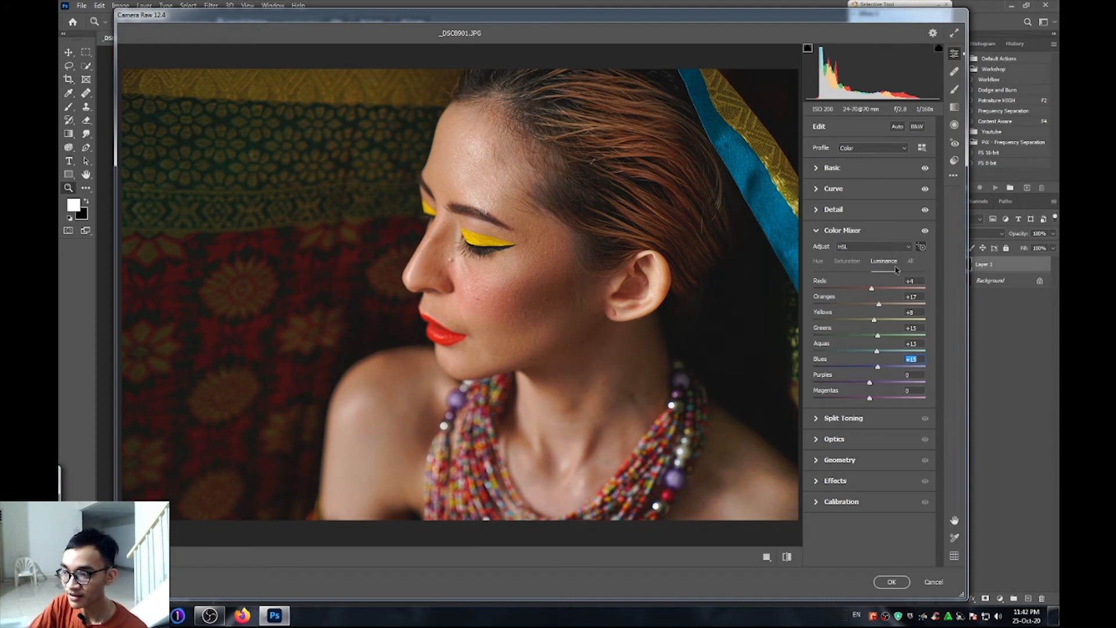
left_click_drag(471, 153, 462, 270)
left_click_drag(468, 217, 476, 151)
Use targeted saturation adjustment on the bead necklace, undo the first attempt, and raise Reds to +47 and Oranges to +15.
left_click(847, 261)
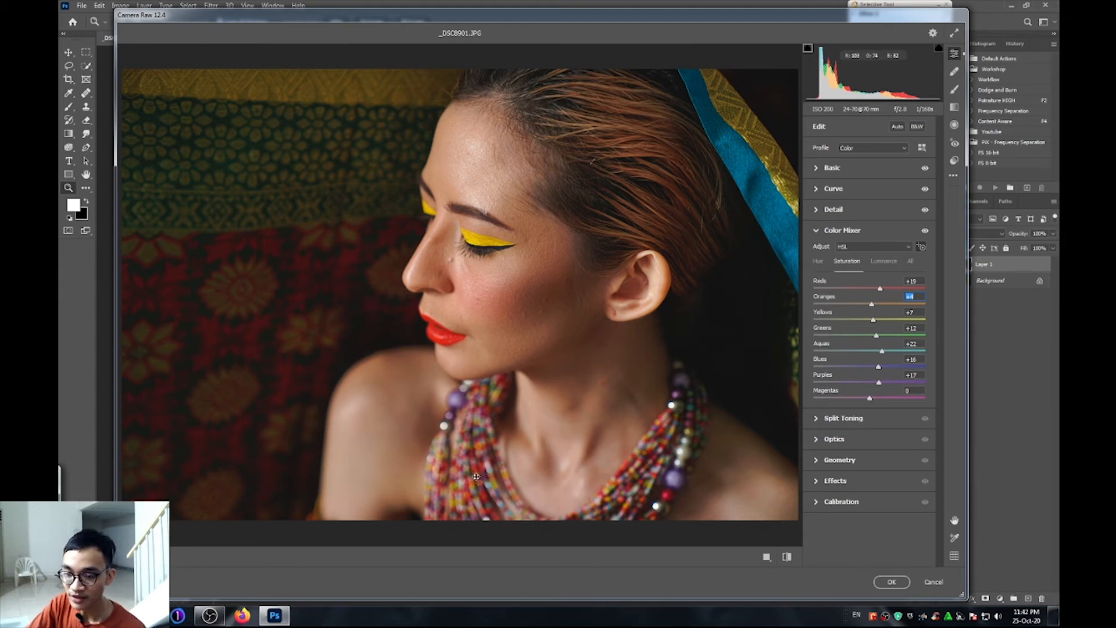
left_click_drag(478, 478, 480, 422)
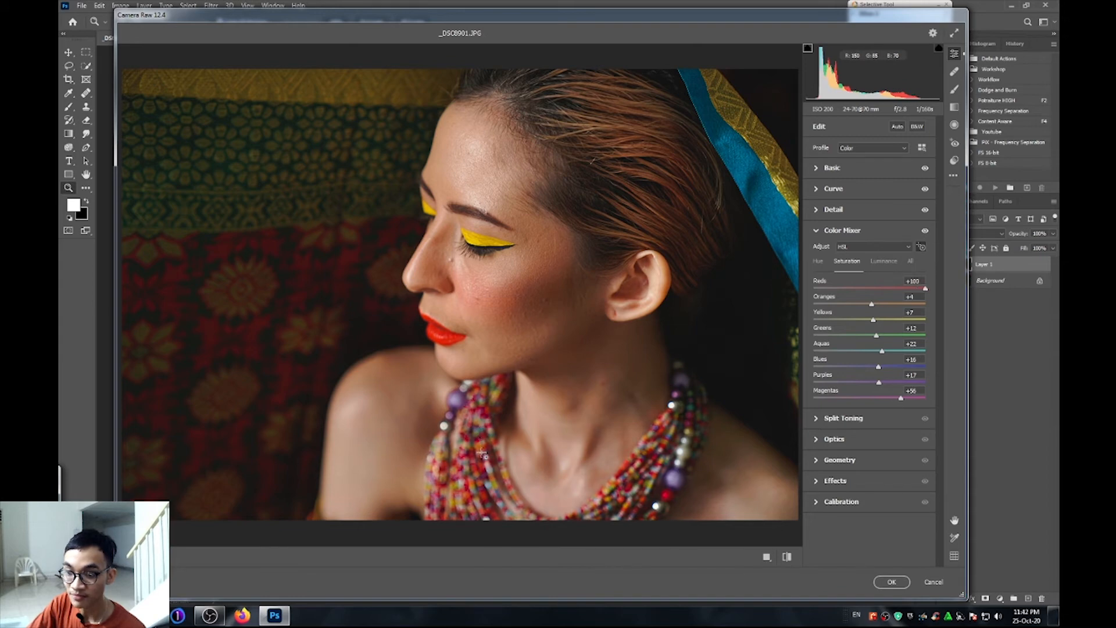
key("ctrl+z")
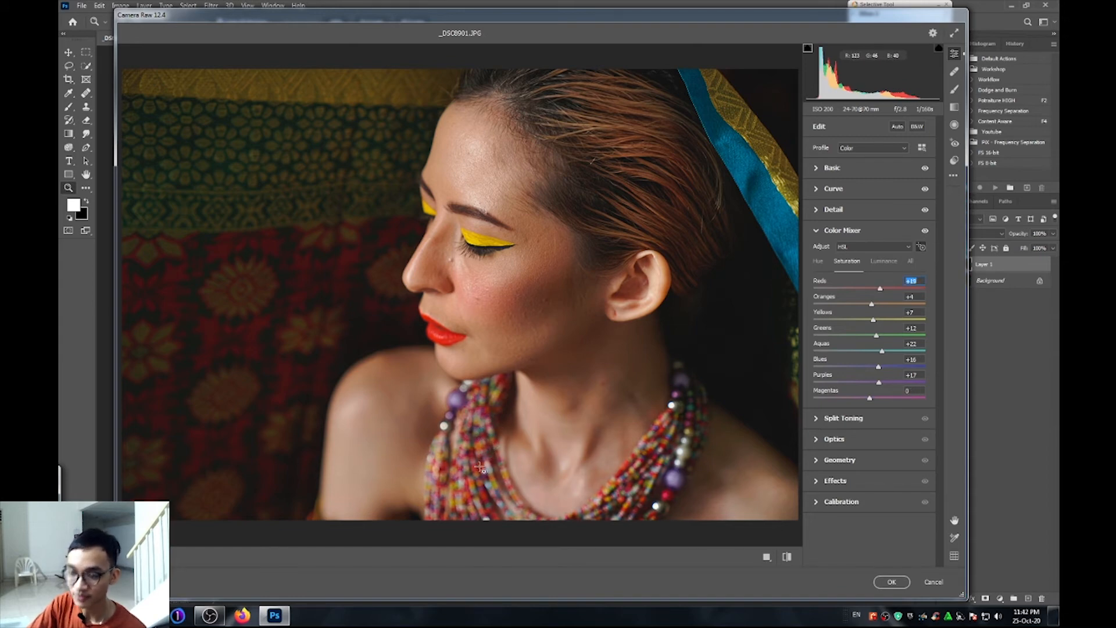
left_click_drag(480, 465, 480, 451)
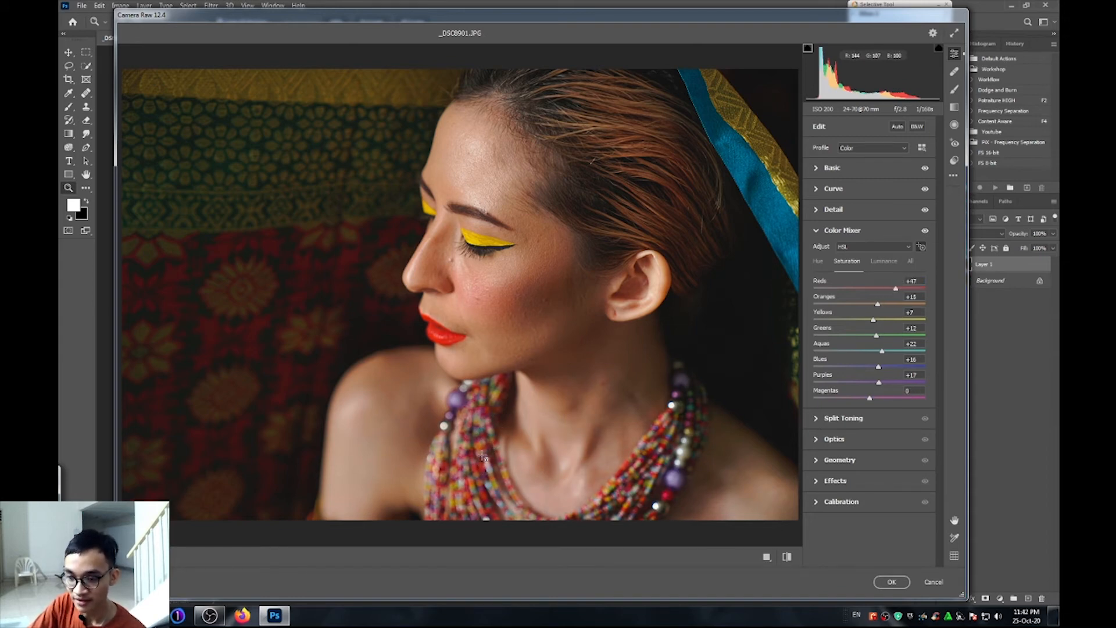
left_click(823, 234)
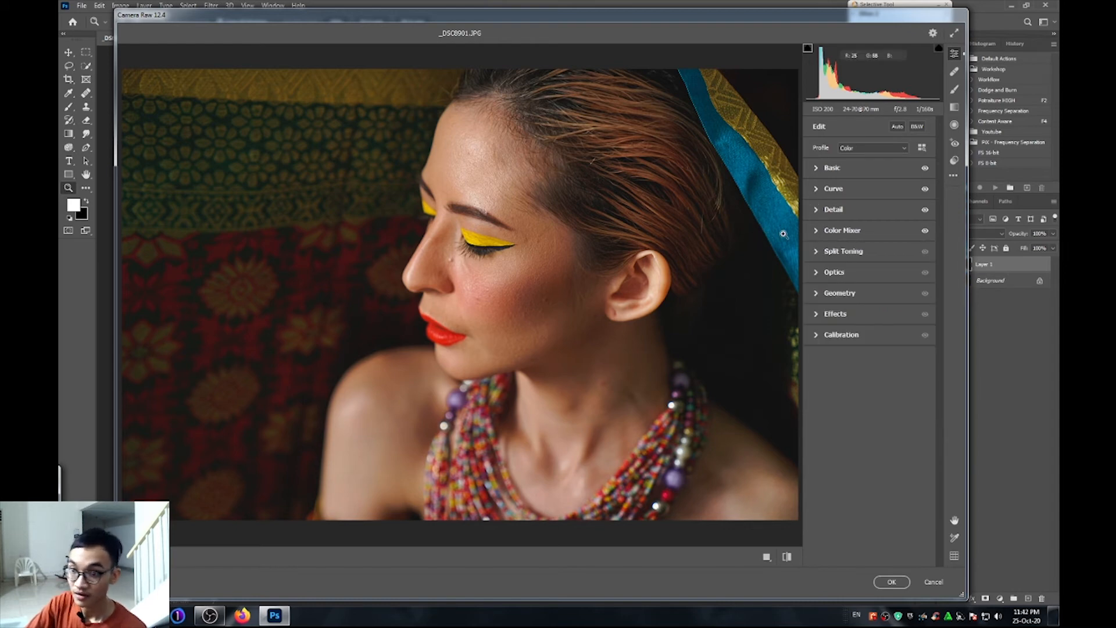
Try tinting the highlights with Split Toning hue and saturation, resetting both to 0.
left_click(816, 250)
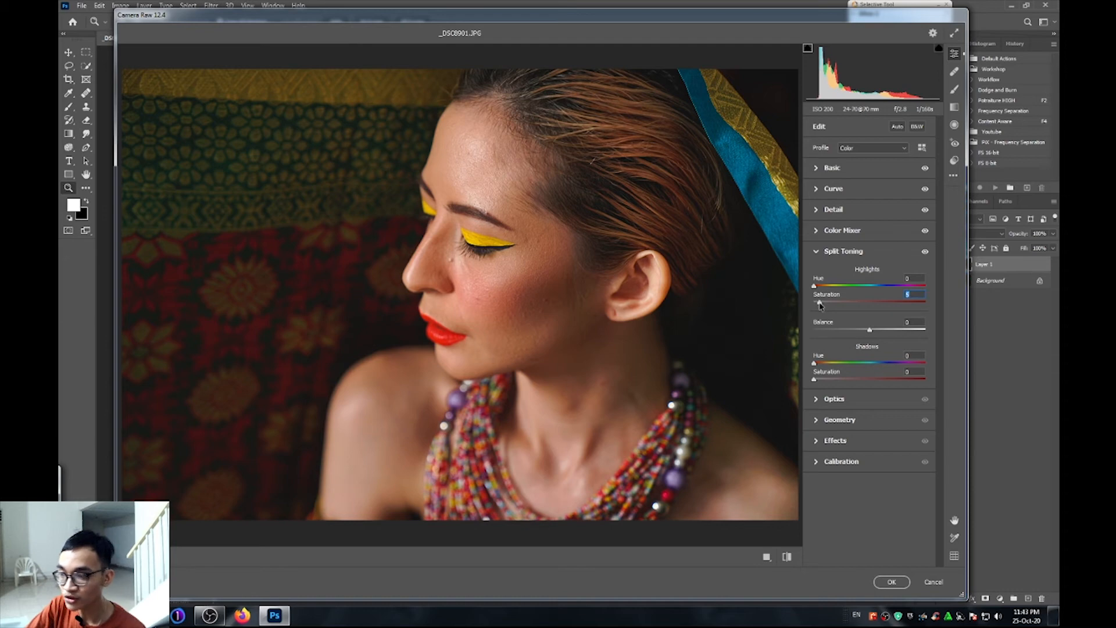
left_click_drag(825, 305, 827, 307)
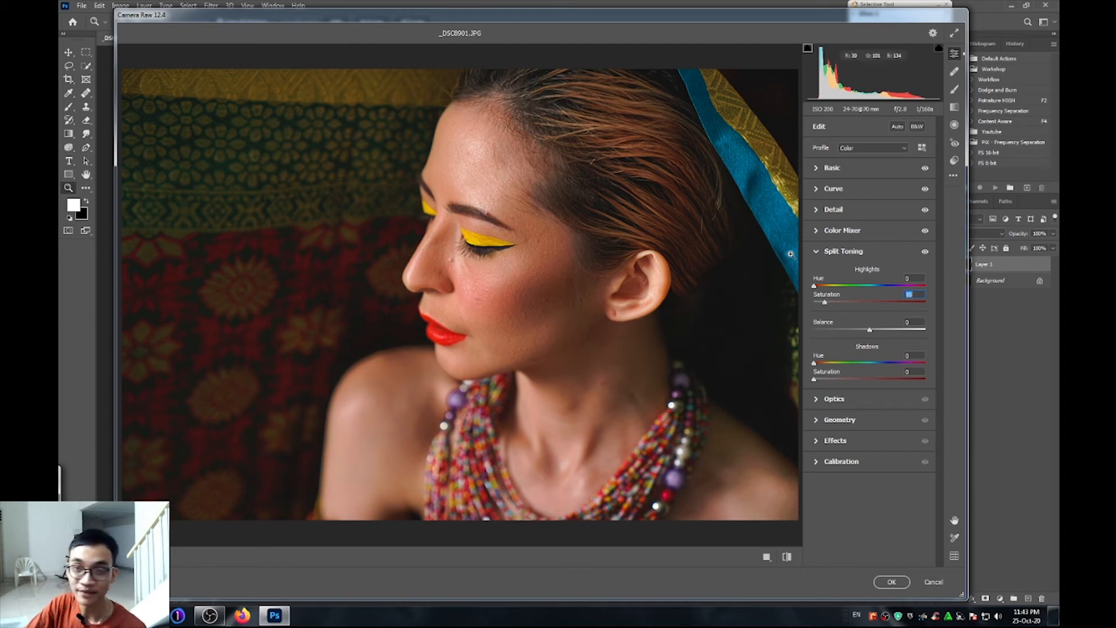
mouse_move(818, 289)
left_mouse_down()
mouse_move(928, 291)
mouse_move(829, 304)
left_mouse_up()
double_click(861, 288)
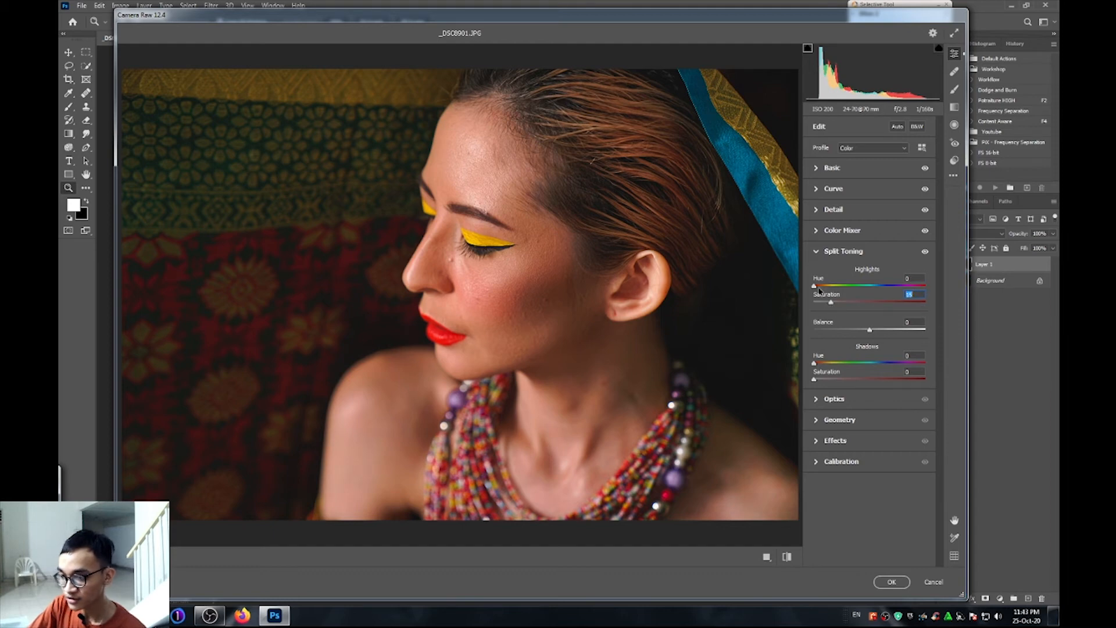
mouse_move(815, 286)
left_mouse_down()
mouse_move(935, 286)
mouse_move(814, 285)
mouse_move(815, 303)
left_mouse_up()
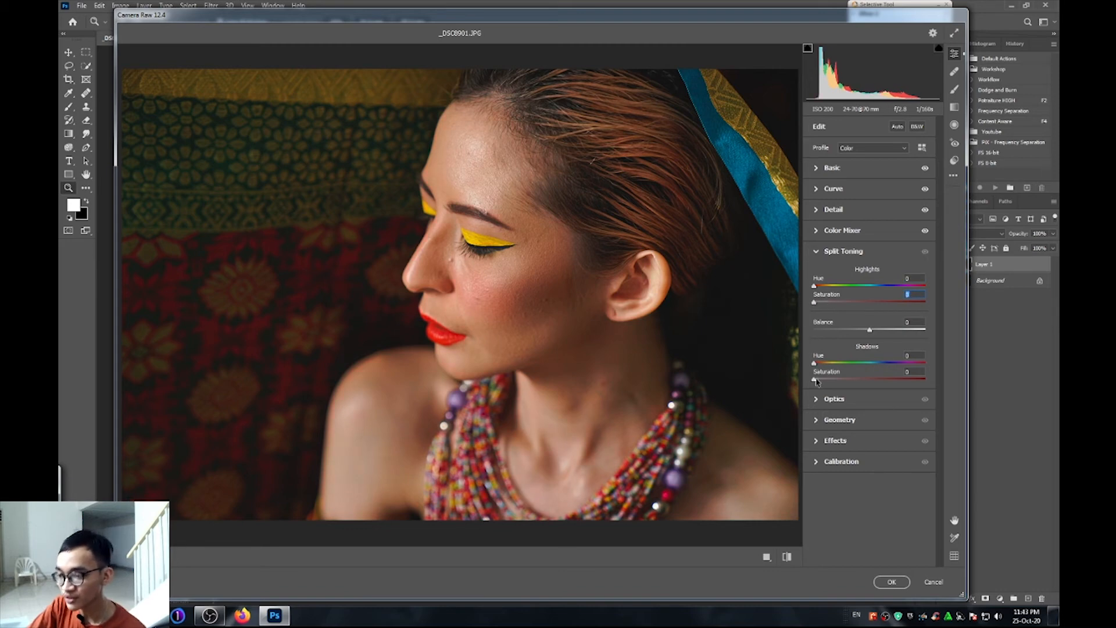
Set the Split Toning shadows to hue 215 and saturation 14, trying a balance of -100 before resetting it to 0.
left_click_drag(815, 381, 881, 374)
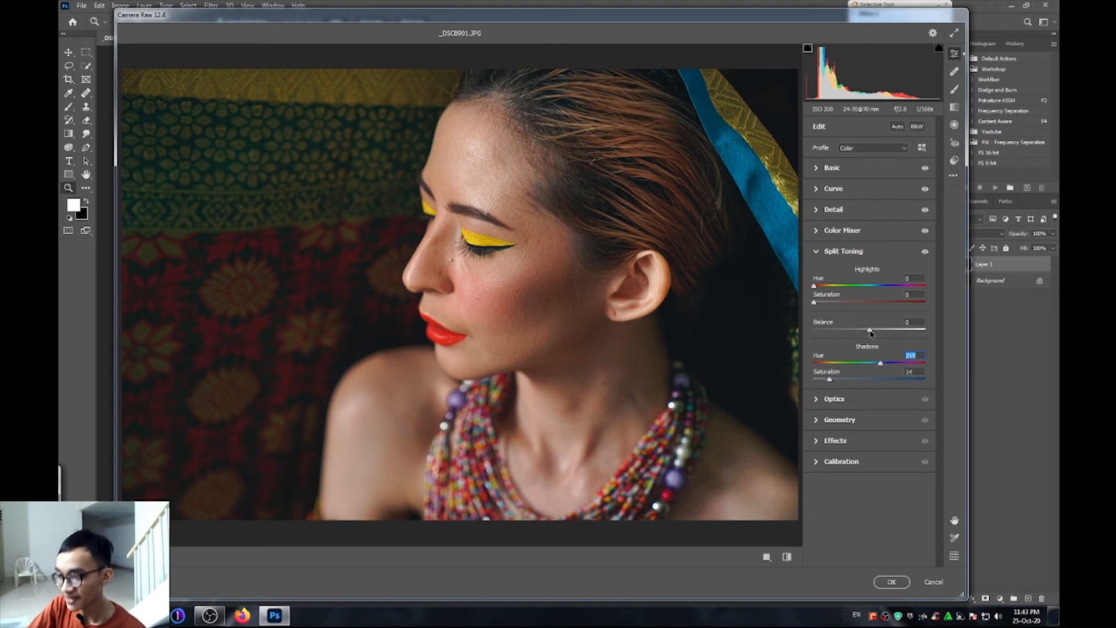
left_click_drag(870, 332, 806, 341)
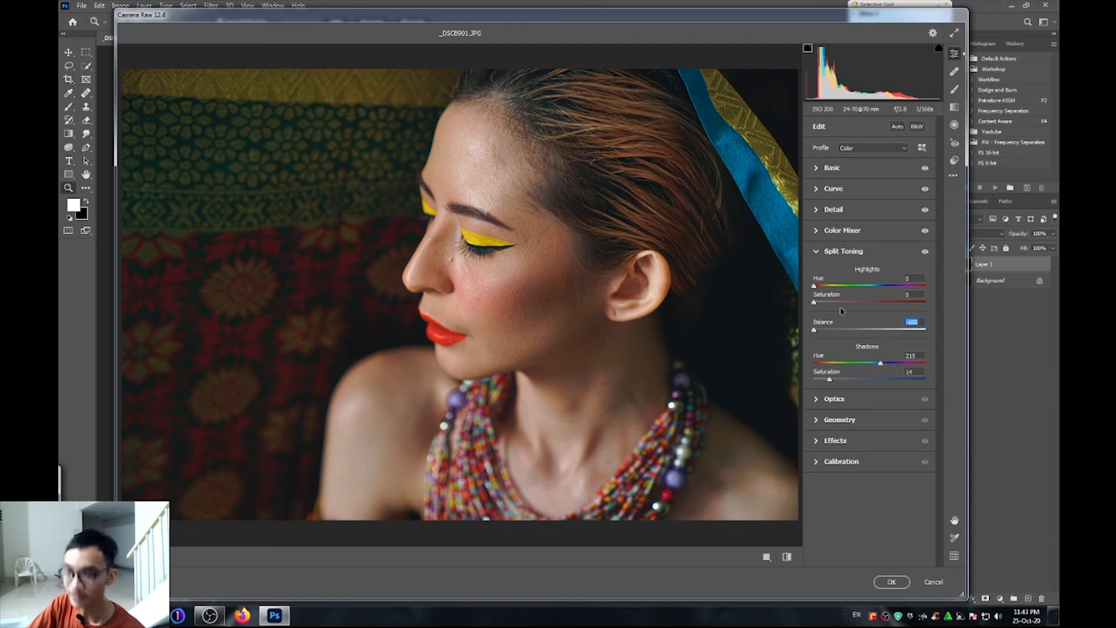
type("0")
left_click(818, 252)
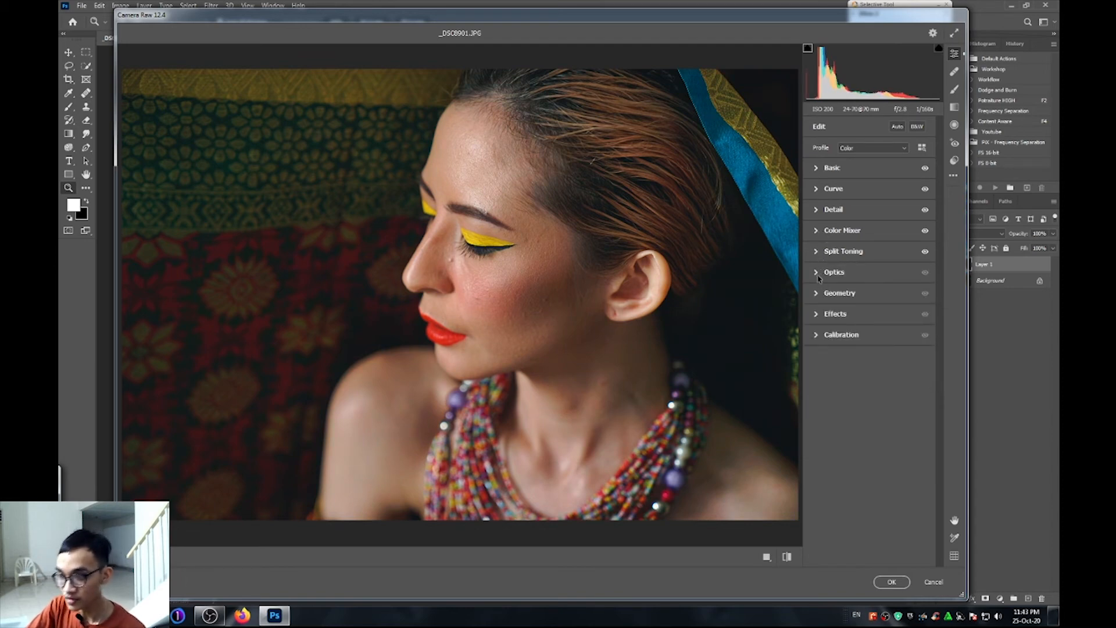
Try the Optics distortion correction, reset it to 0, and set the vignette to -23 with a midpoint of about 68.
left_click(818, 273)
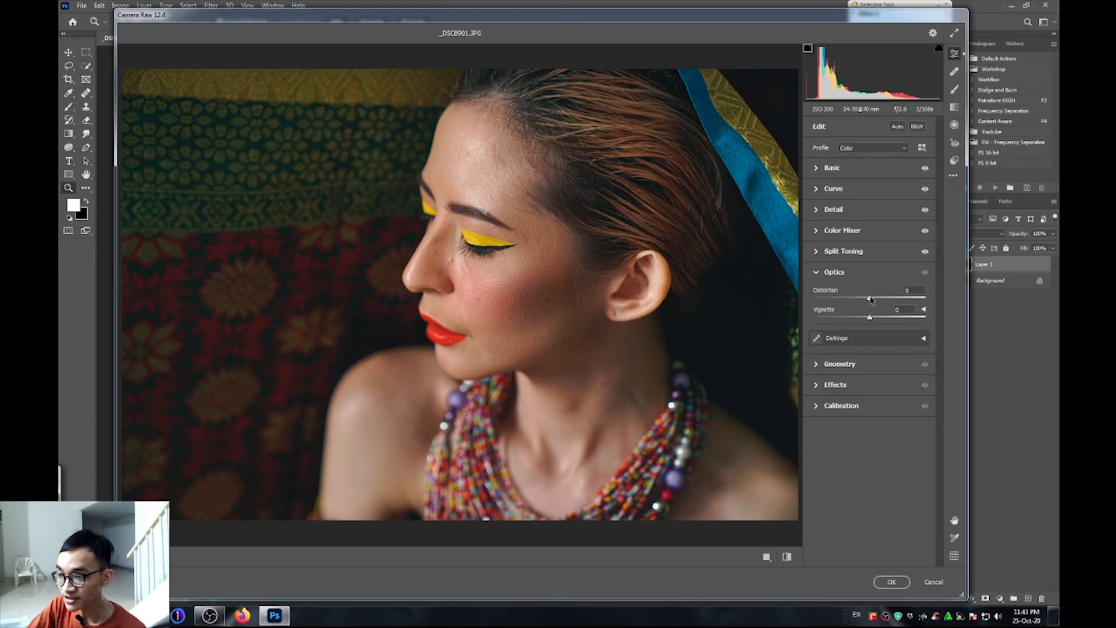
mouse_move(869, 298)
left_mouse_down()
mouse_move(754, 302)
mouse_move(789, 287)
mouse_move(953, 301)
mouse_move(797, 301)
mouse_move(870, 301)
left_mouse_up()
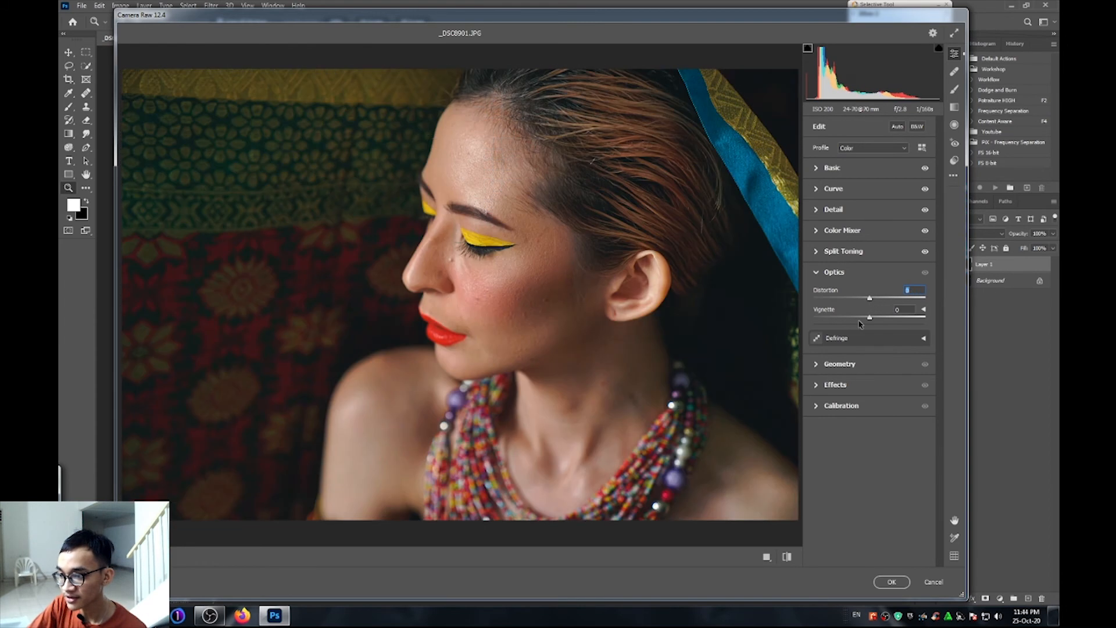
left_click(924, 311)
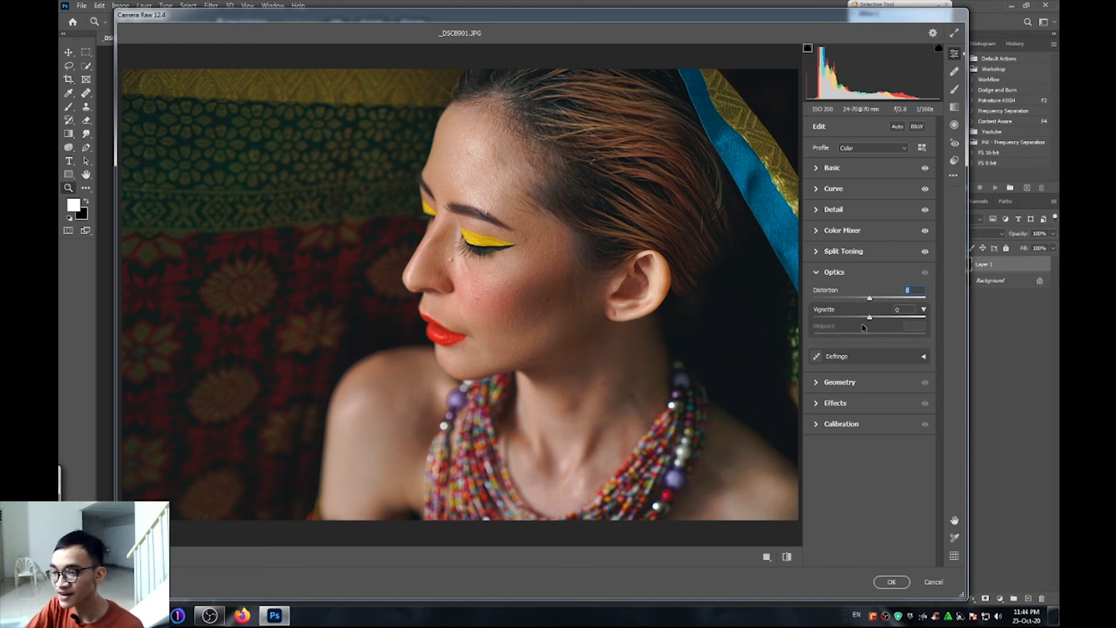
mouse_move(871, 319)
left_mouse_down()
mouse_move(815, 319)
mouse_move(946, 320)
mouse_move(872, 318)
left_mouse_up()
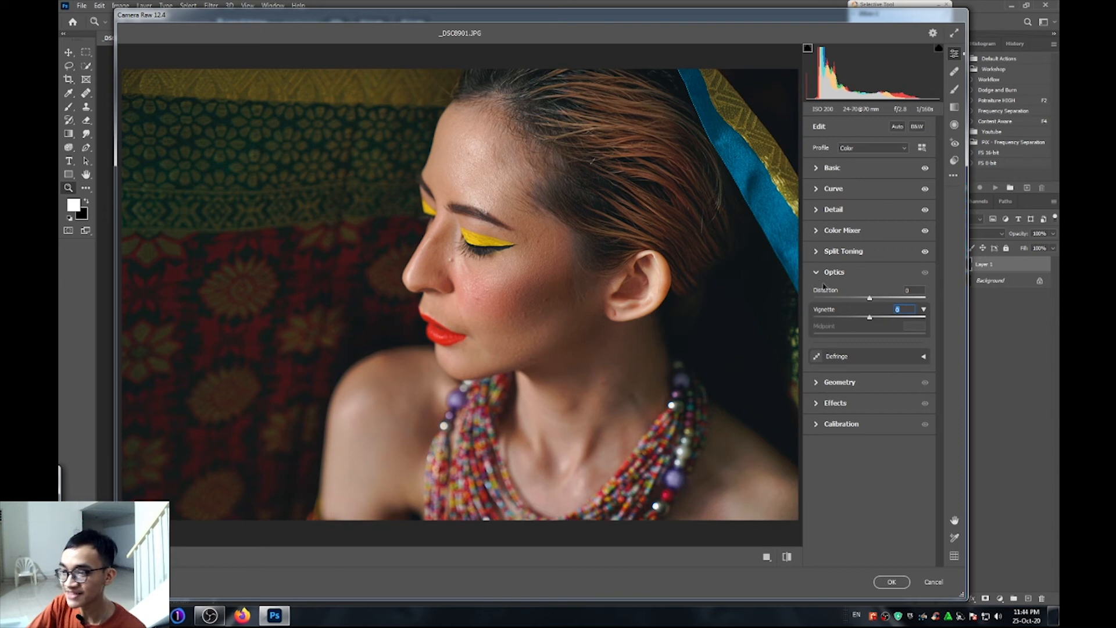
left_click_drag(871, 319, 857, 320)
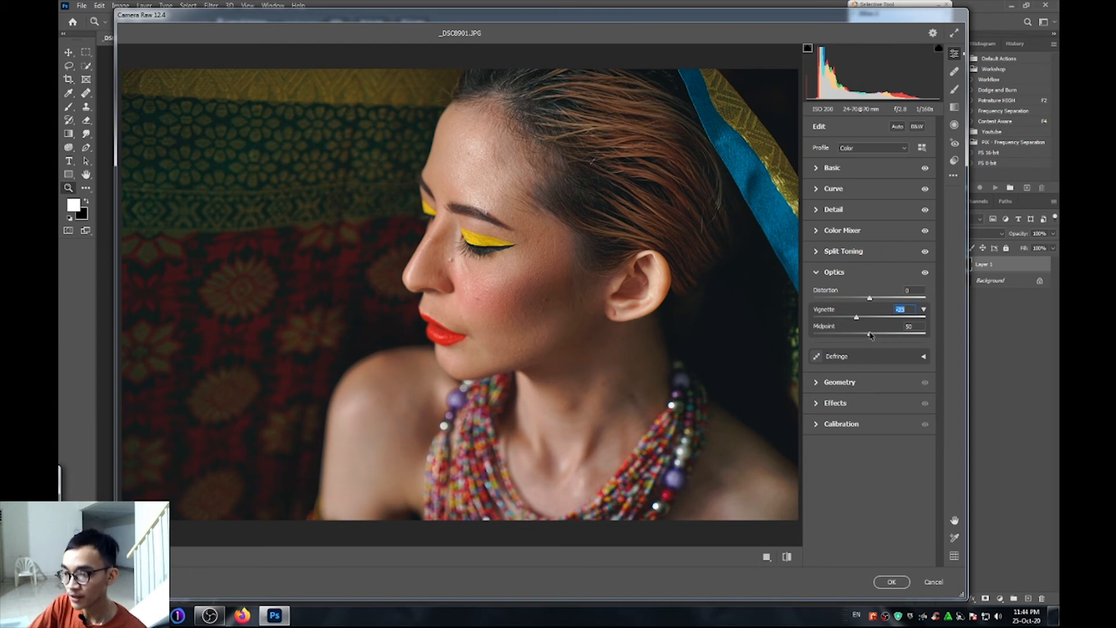
left_click_drag(870, 335, 891, 325)
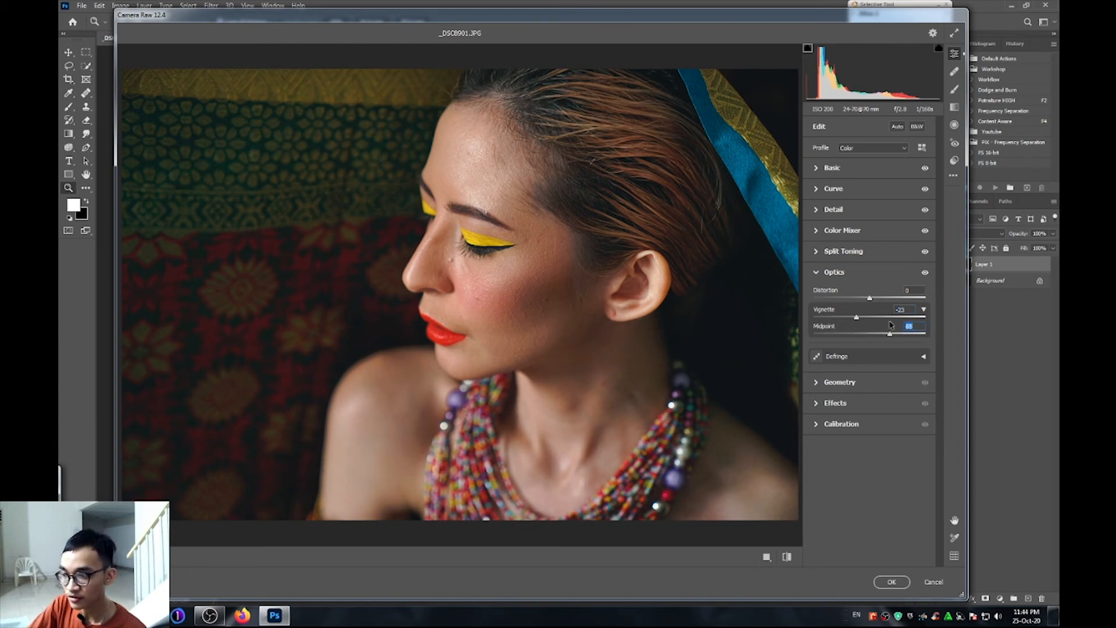
left_click(817, 275)
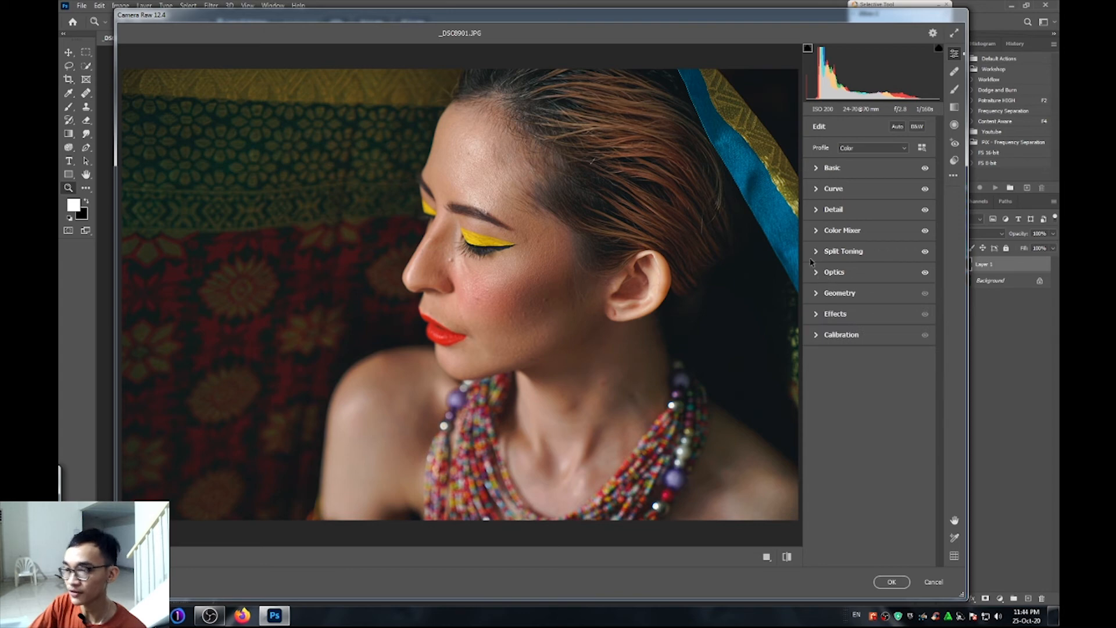
Try the Geometry Upright modes Auto, Level, Vertical, Full and Guided, and turn Upright off again.
left_click(817, 293)
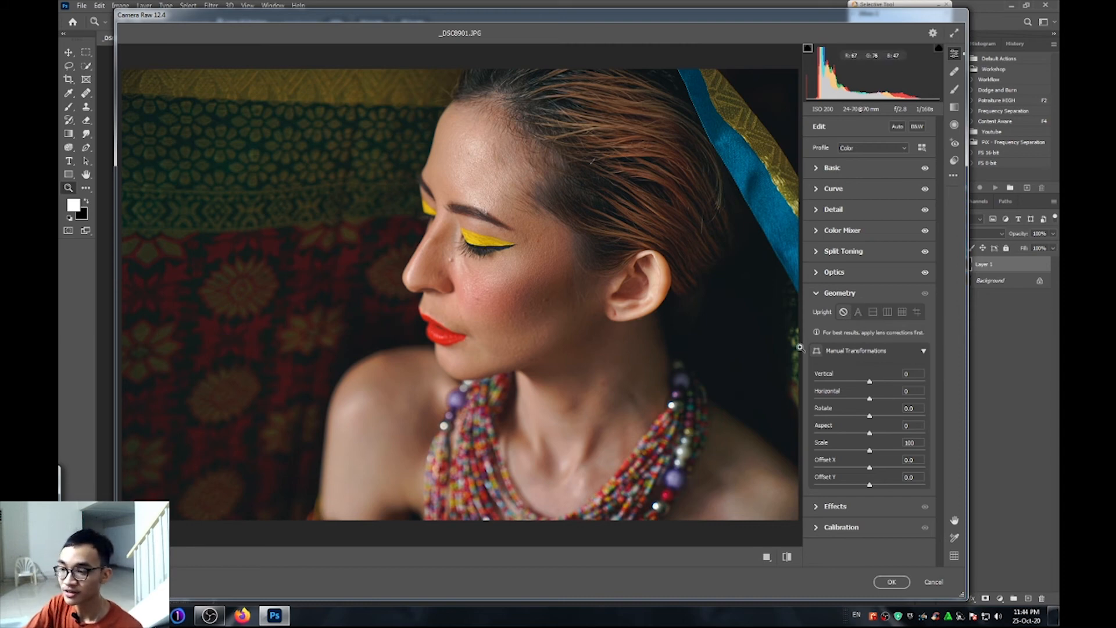
left_click(858, 313)
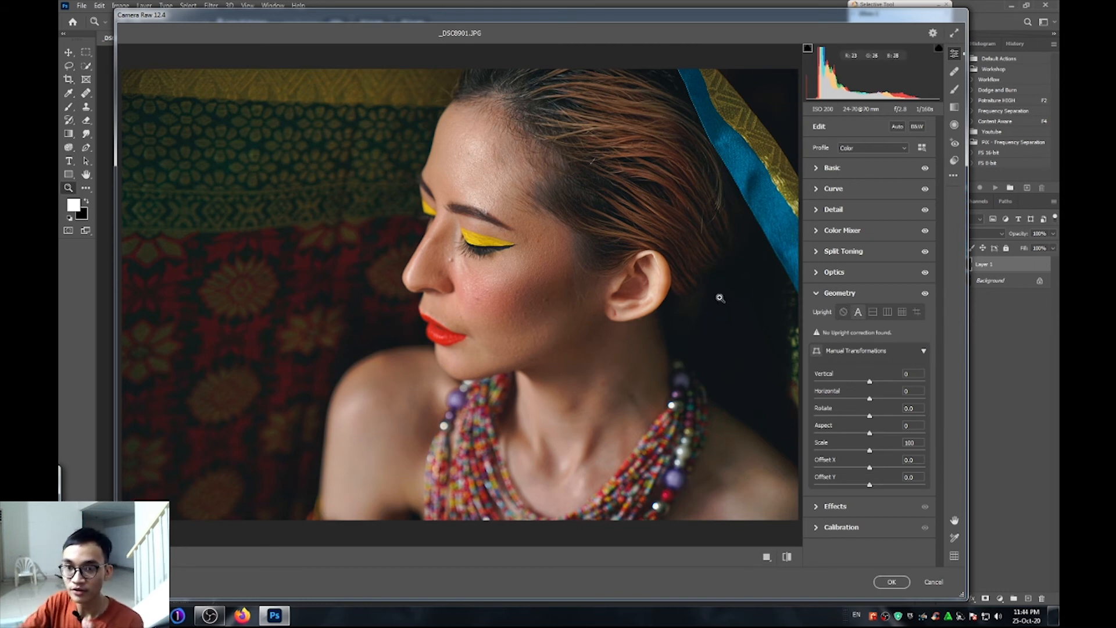
left_click(844, 312)
left_click(872, 313)
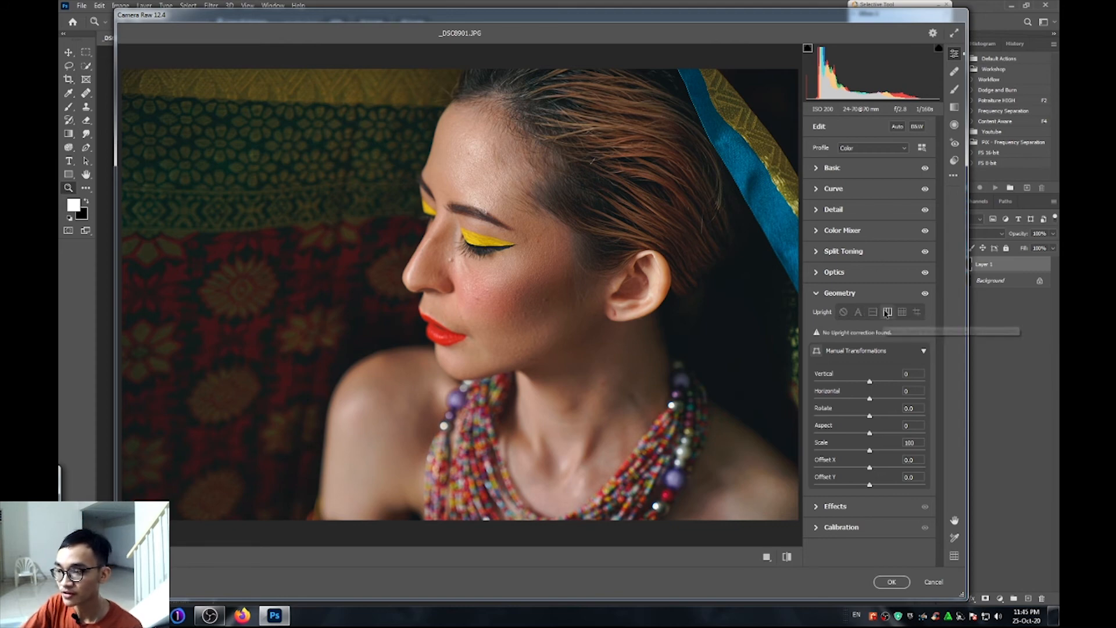
left_click(902, 313)
left_click(915, 315)
left_click(903, 314)
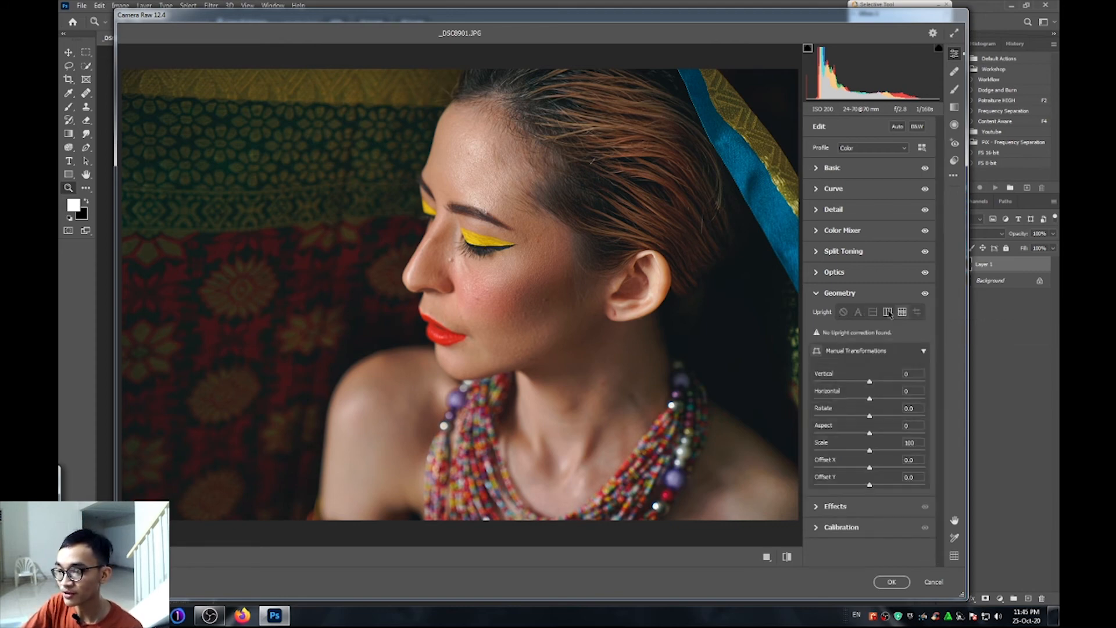
left_click(888, 314)
left_click(874, 314)
left_click(859, 313)
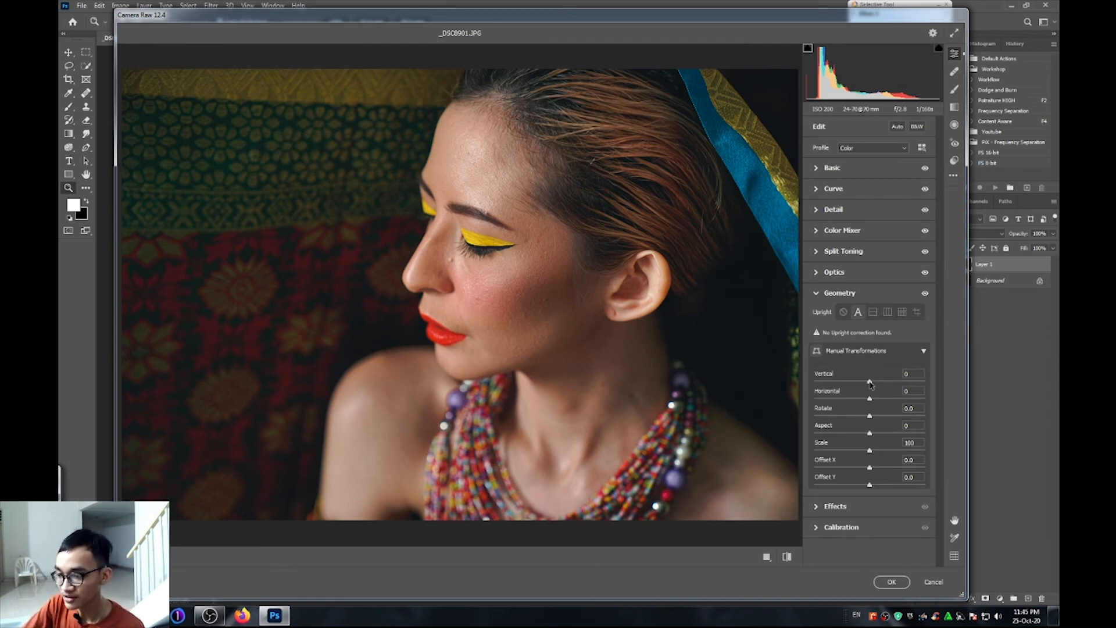
left_click(841, 314)
Try the manual vertical, horizontal, rotate, aspect, scale and offset transformations, resetting each to its default.
left_click_drag(870, 381, 900, 450)
double_click(884, 382)
double_click(886, 399)
double_click(887, 417)
double_click(853, 434)
left_click(870, 450)
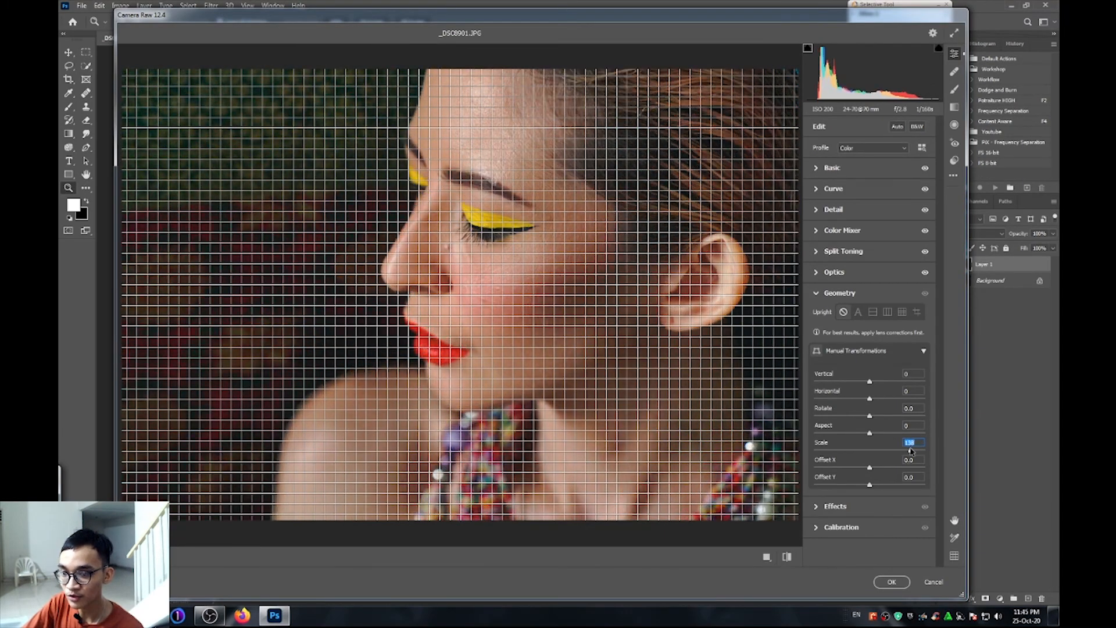
double_click(896, 450)
mouse_move(868, 468)
left_mouse_down()
mouse_move(843, 467)
mouse_move(881, 460)
left_mouse_up()
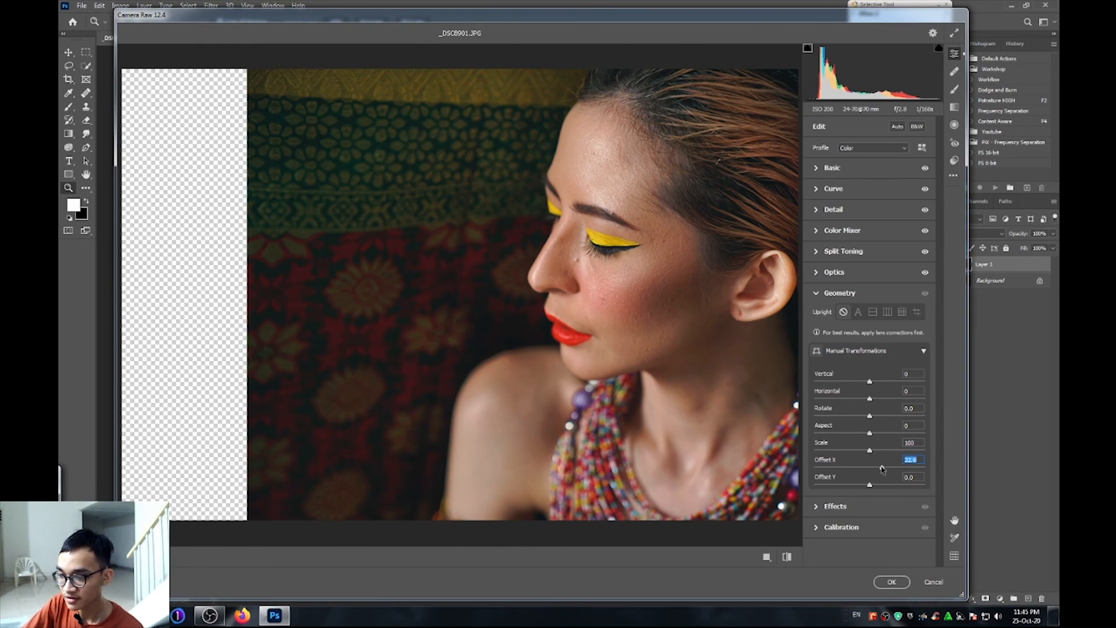
mouse_move(882, 469)
left_mouse_down()
mouse_move(865, 470)
mouse_move(863, 452)
mouse_move(850, 452)
mouse_move(870, 451)
mouse_move(900, 485)
mouse_move(871, 485)
left_mouse_up()
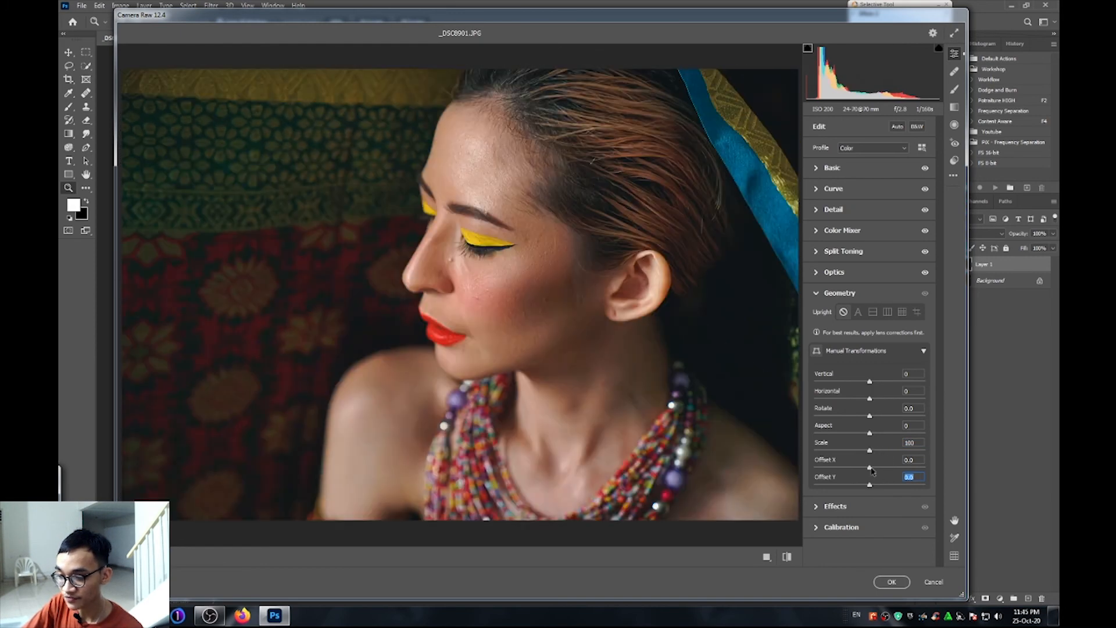
left_click(820, 293)
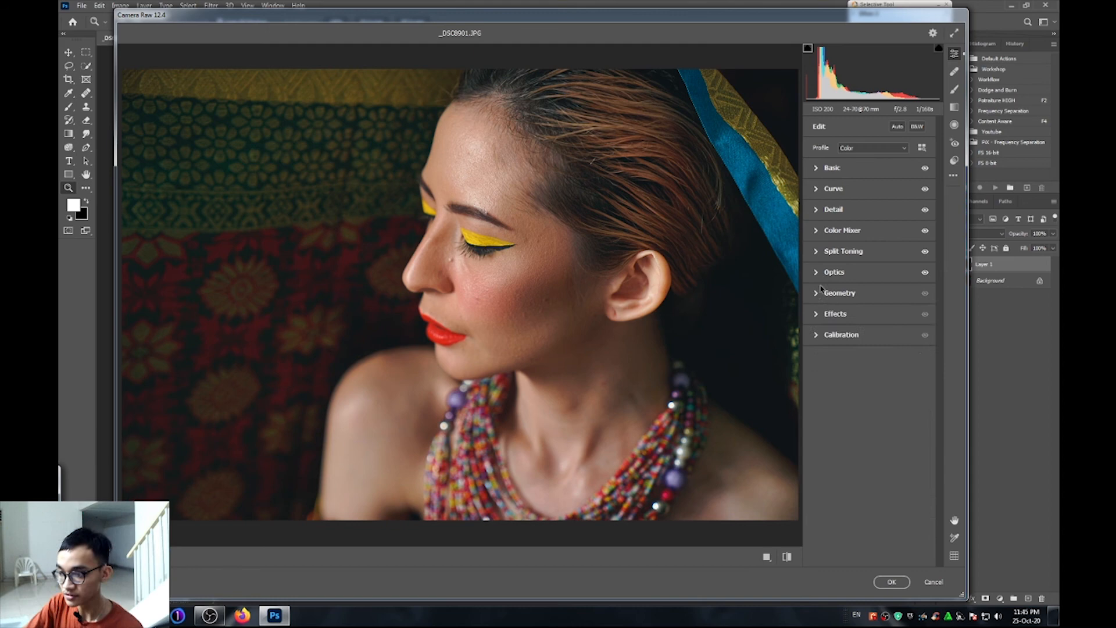
Try the Effects grain at 100, compare it on the enlarged eye area and the whole portrait, and reset it to 0.
left_click(817, 316)
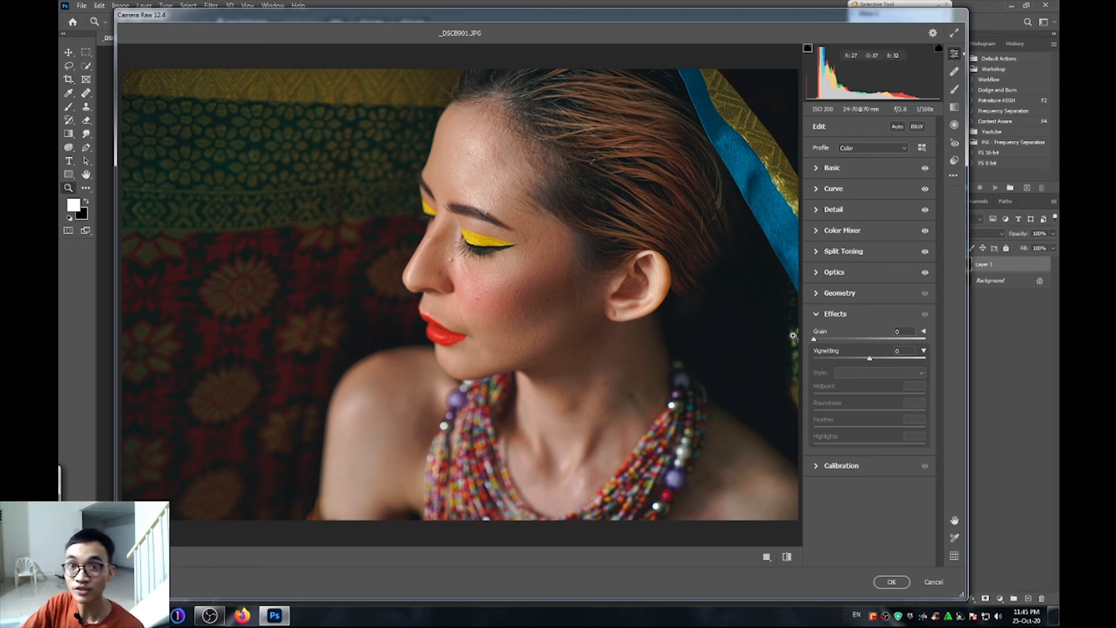
left_click(550, 291)
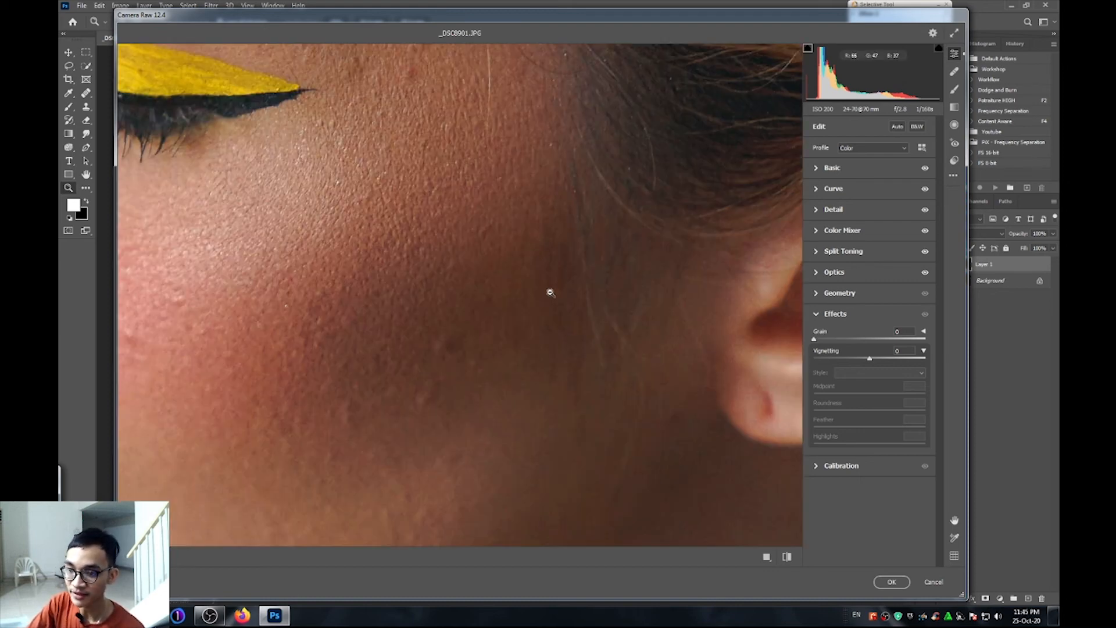
left_click(449, 294, "alt")
left_click(480, 275)
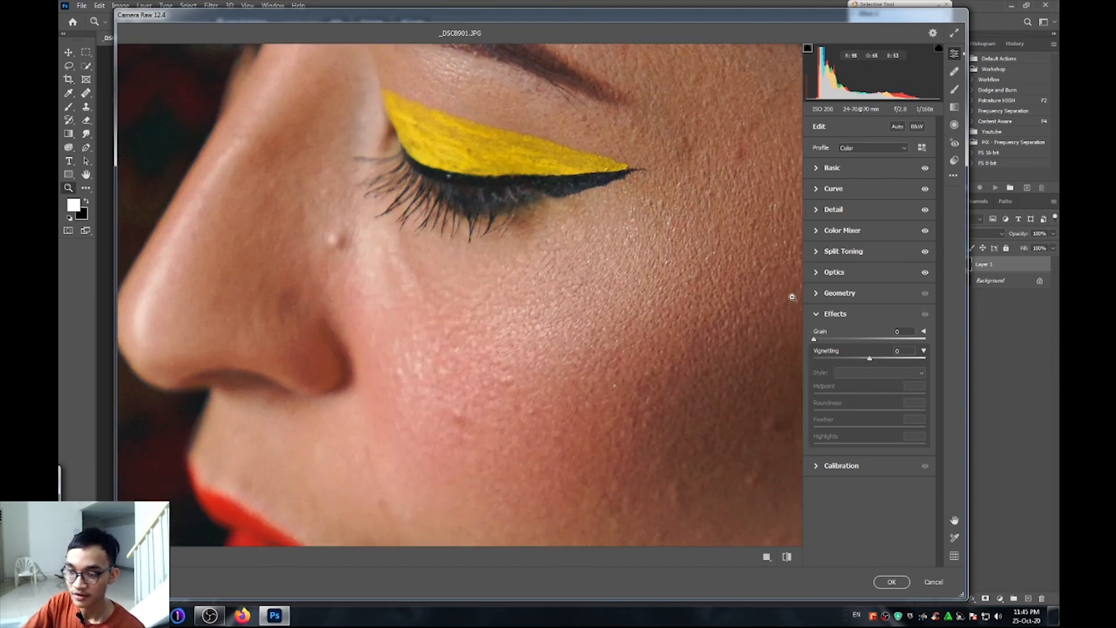
left_click_drag(816, 340, 959, 341)
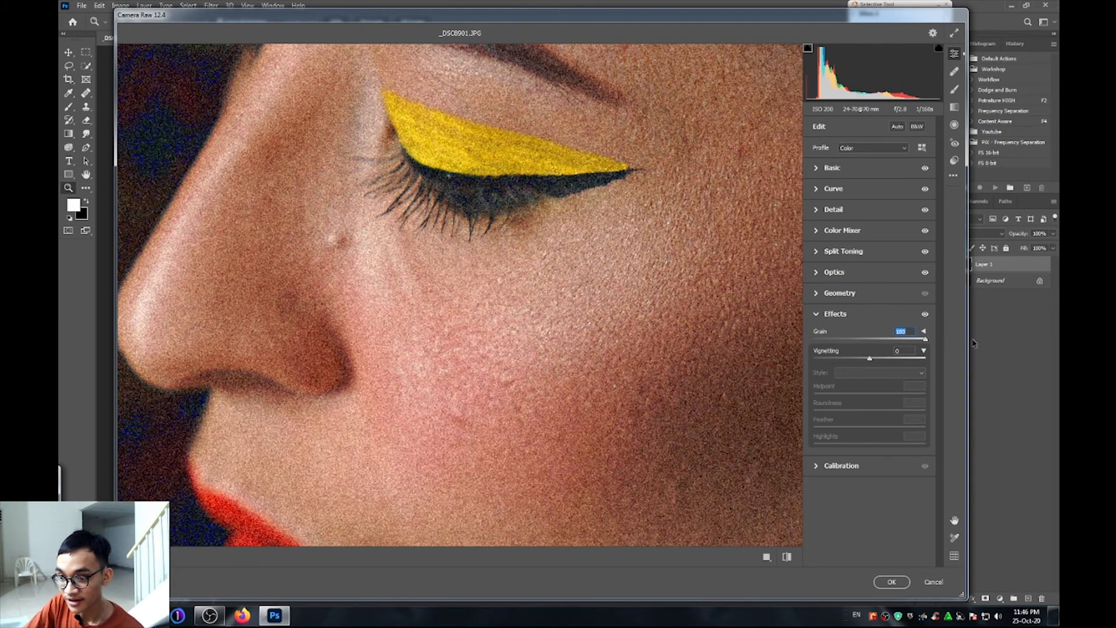
left_click(724, 331)
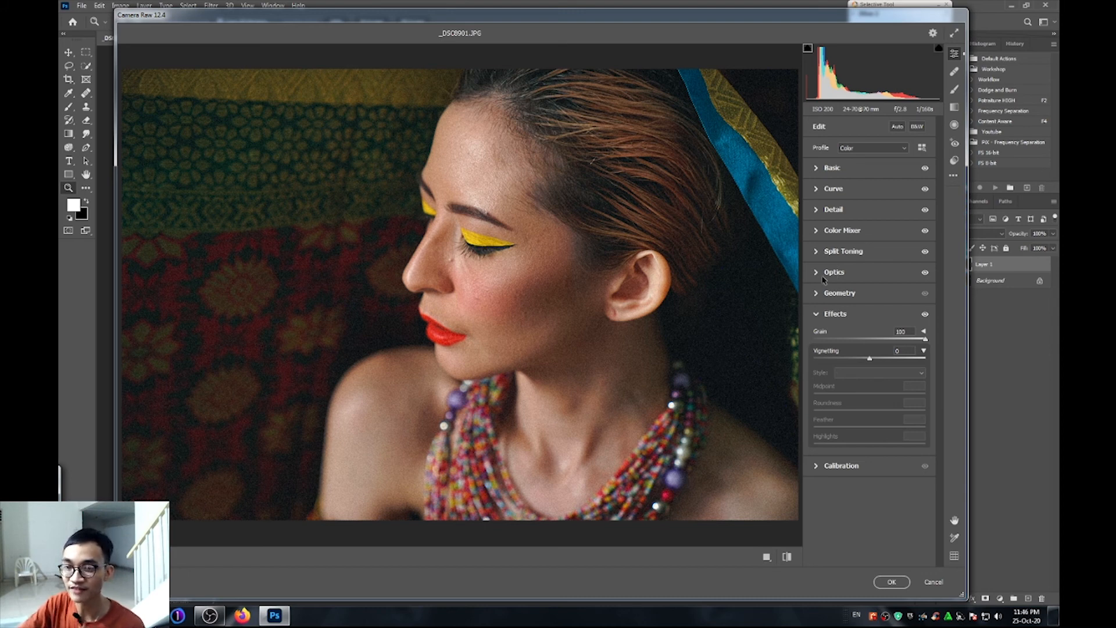
left_click(821, 339)
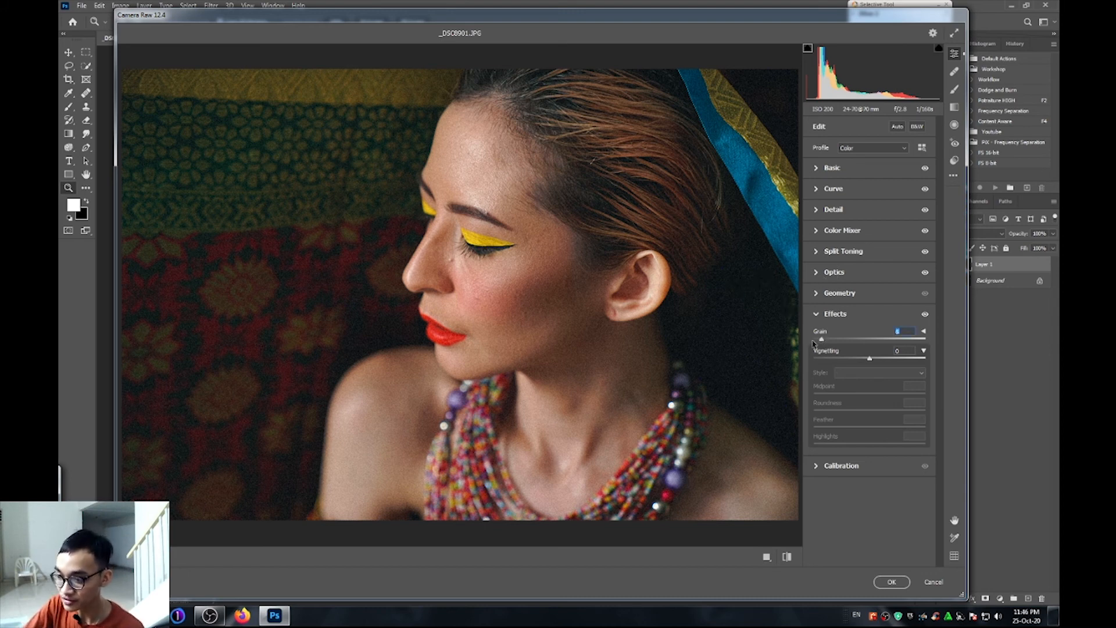
left_click_drag(813, 343, 805, 343)
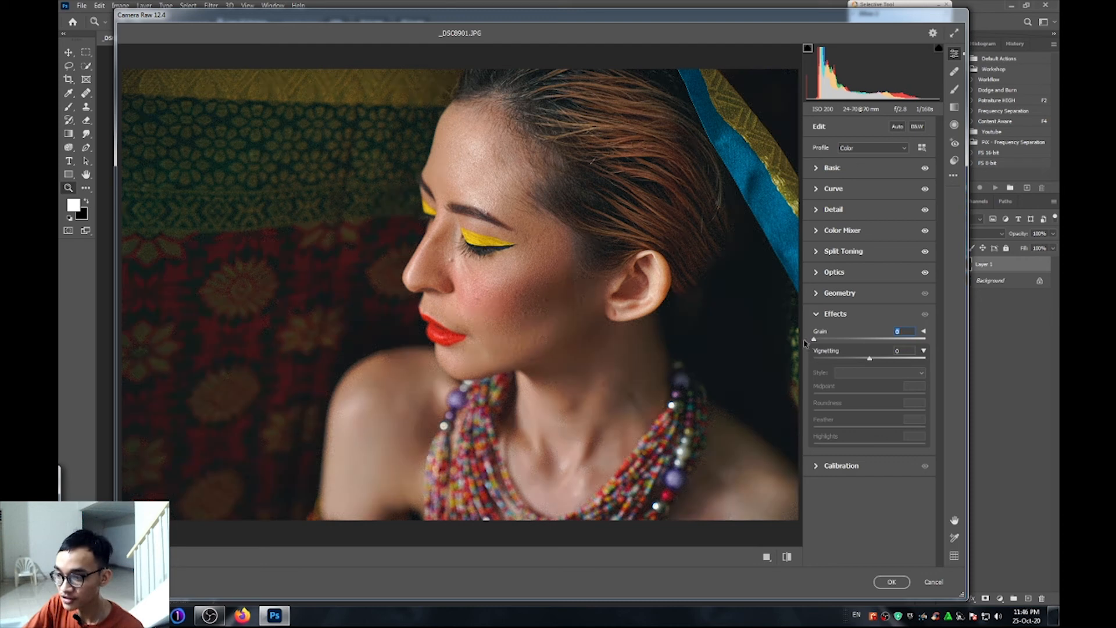
Try the detailed grain settings with amount, size and roughness each at 100, resetting every one to its default.
left_click(925, 333)
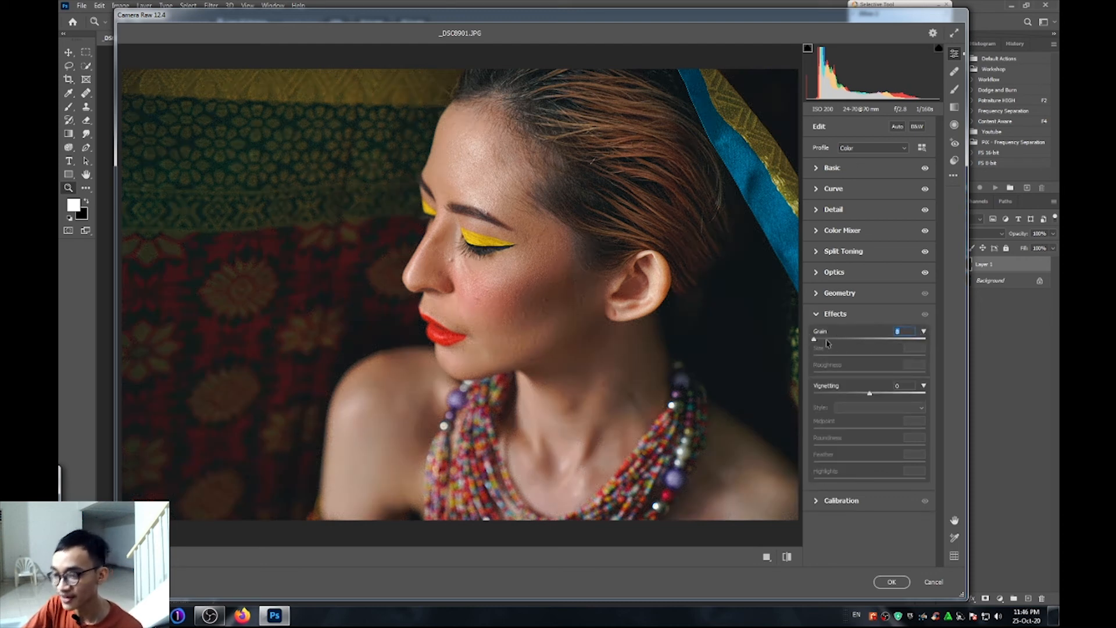
left_click_drag(828, 341, 949, 344)
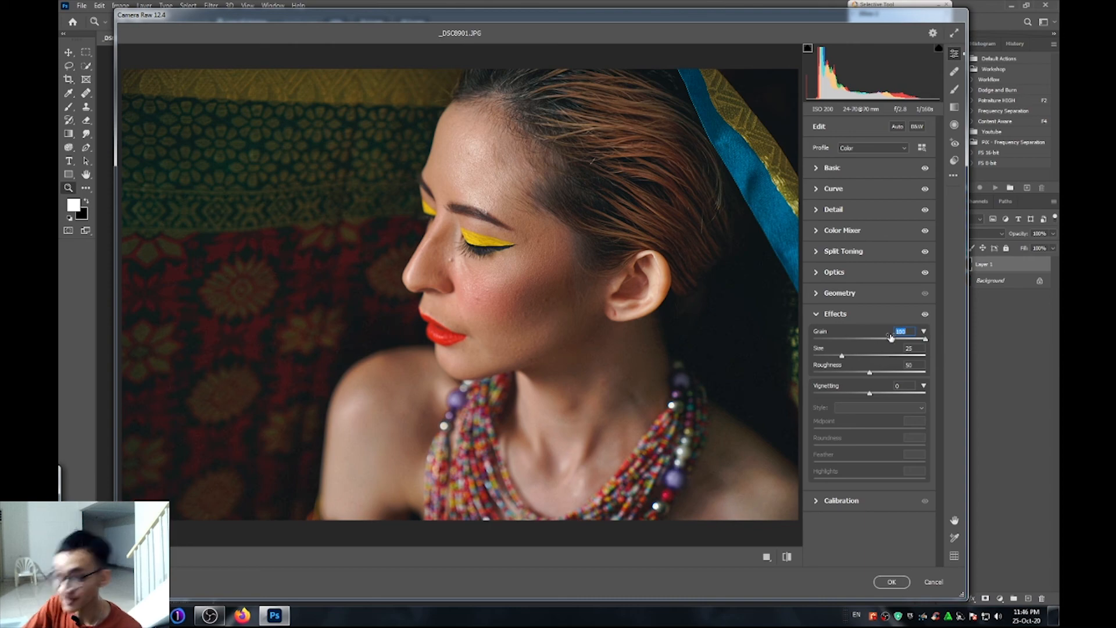
left_click(525, 255)
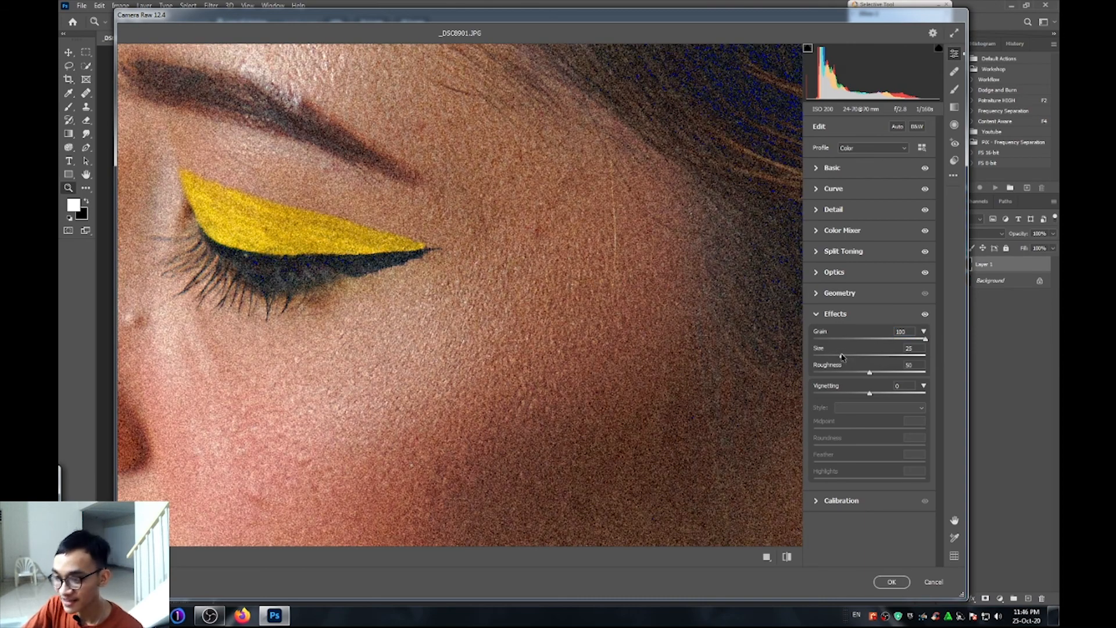
left_click_drag(844, 359, 950, 361)
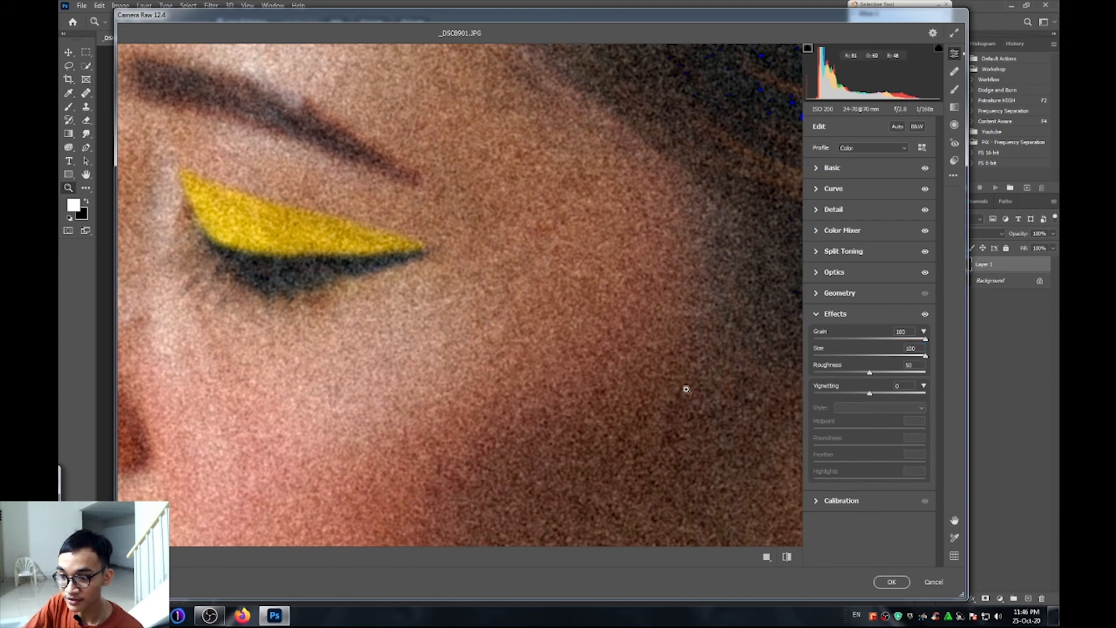
left_click(676, 390)
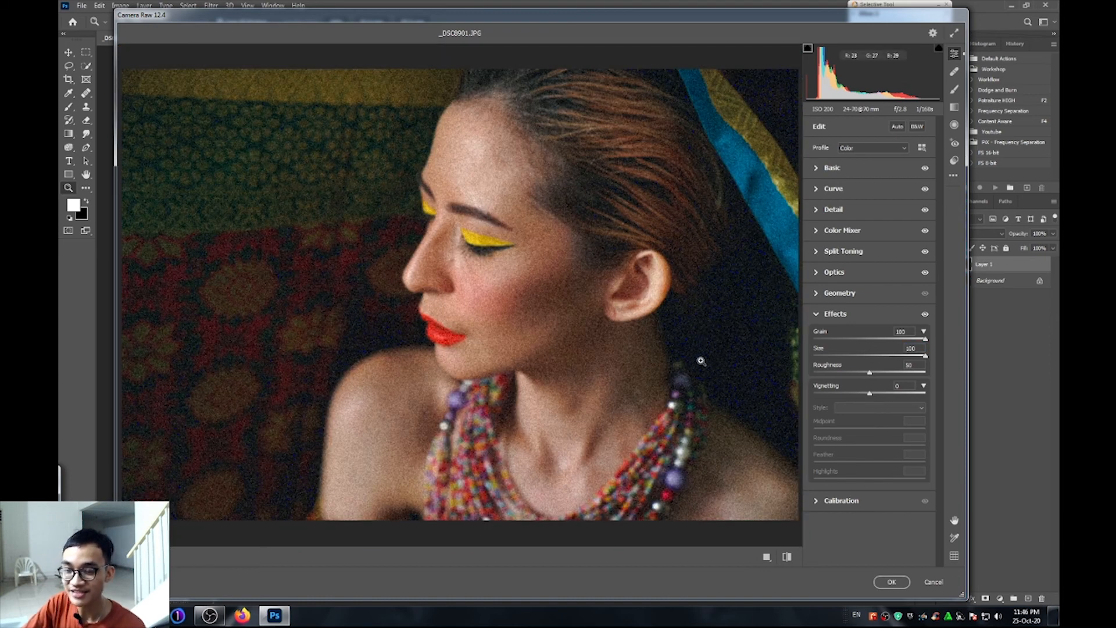
double_click(868, 355)
left_click_drag(872, 375, 942, 370)
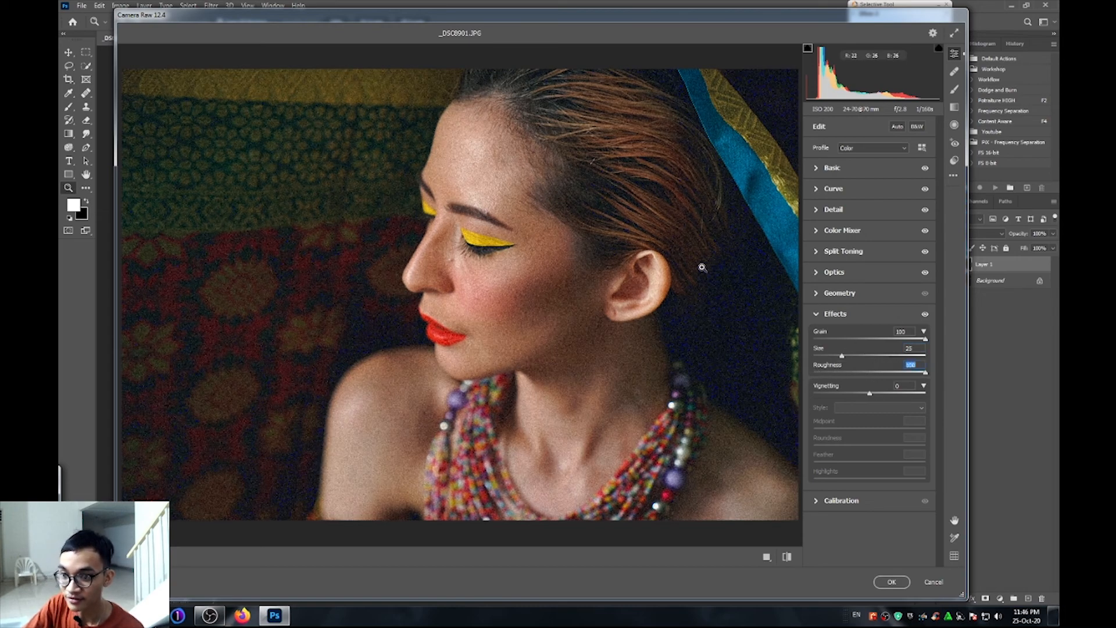
double_click(883, 361)
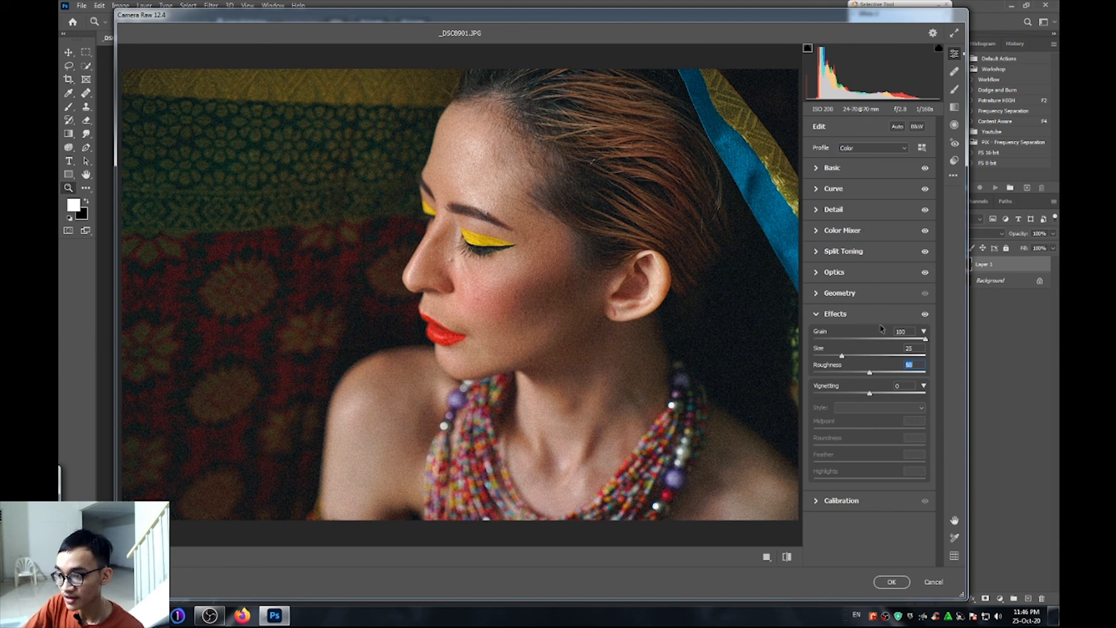
left_click_drag(925, 340, 812, 338)
left_click(833, 315)
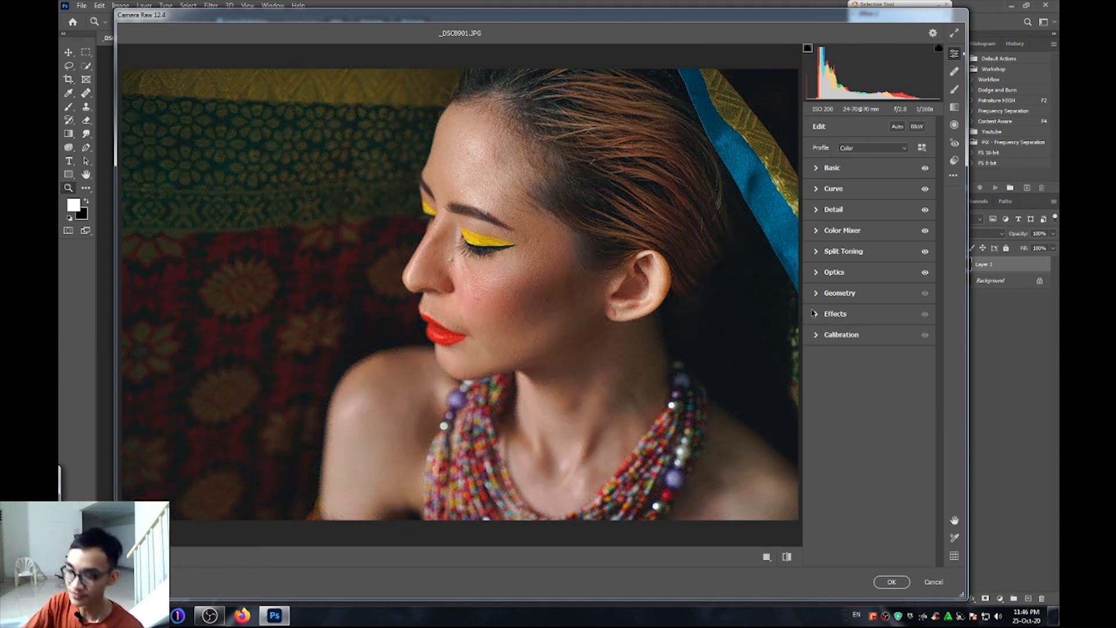
Set the Effects vignetting to -17 with the Paint Overlay style.
left_click(816, 314)
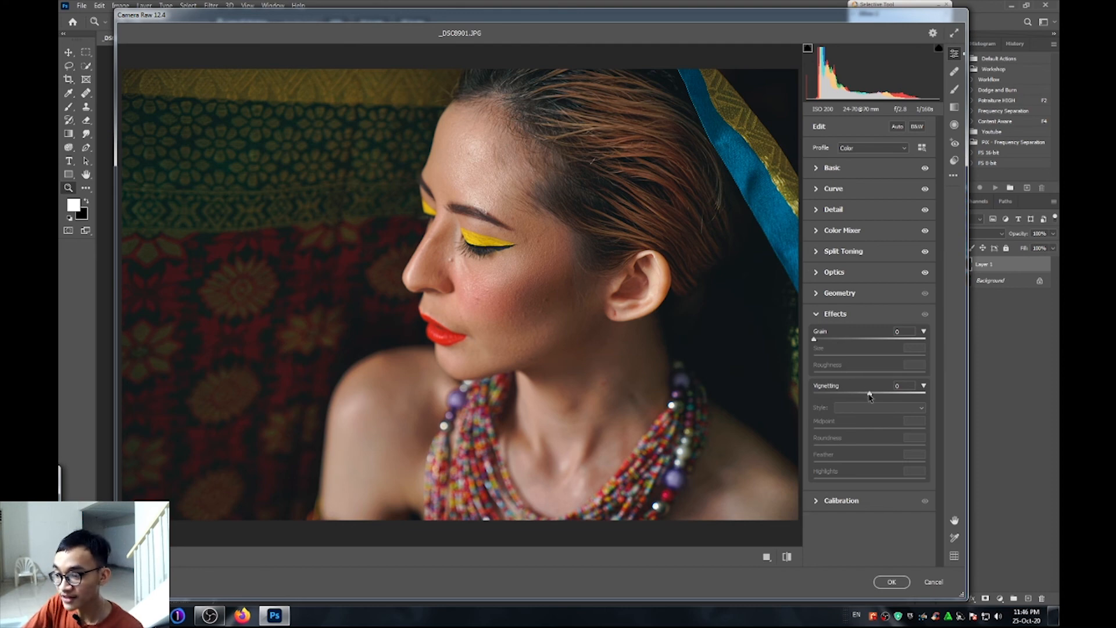
left_click_drag(870, 396, 872, 429)
left_click(876, 409)
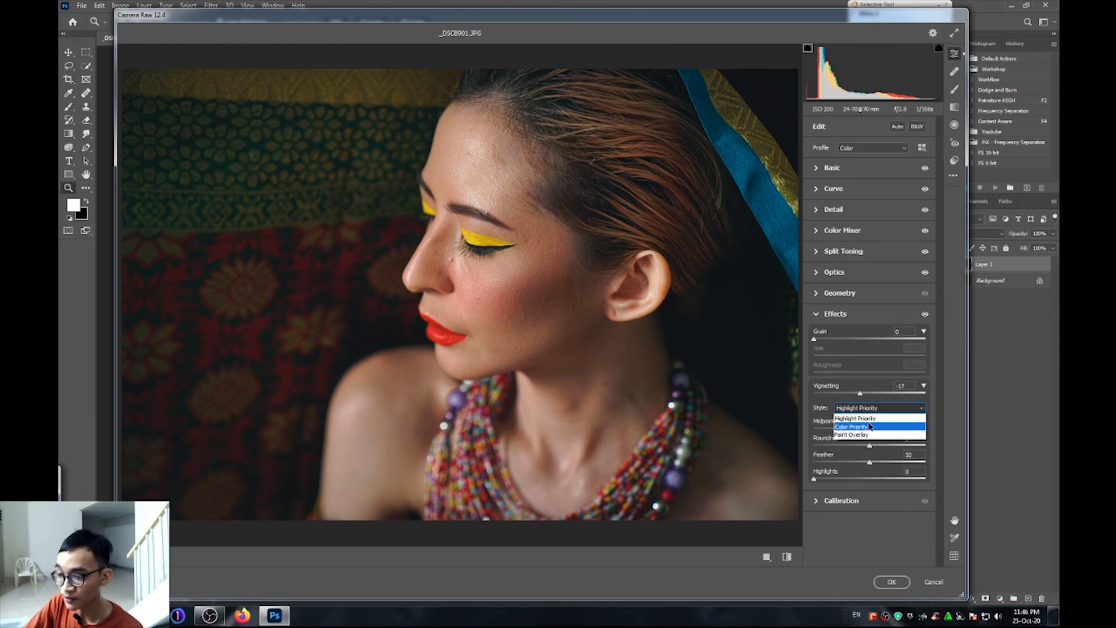
left_click(866, 435)
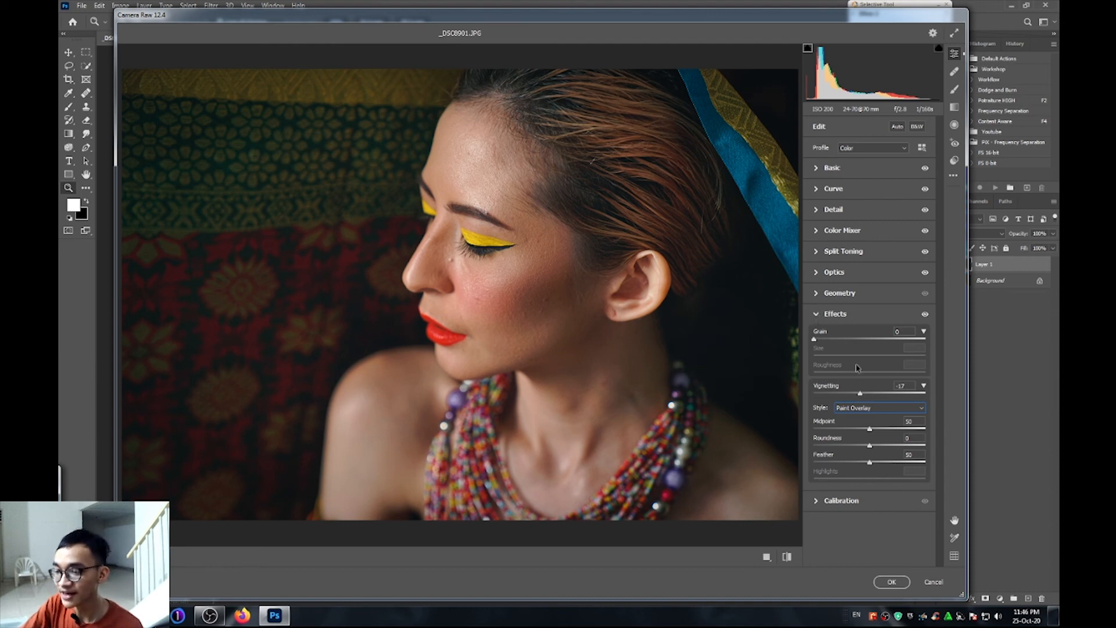
left_click(816, 316)
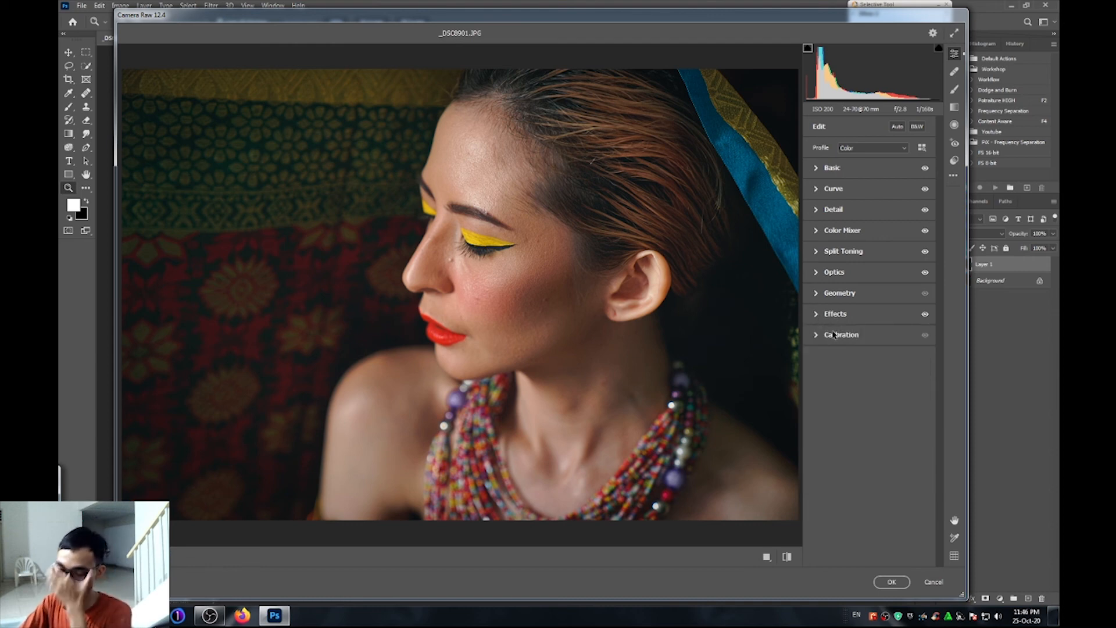
Try the Calibration shadows tint and Red Primary hue, reset both to 0, and raise the Red Primary saturation to +5.
left_click(817, 336)
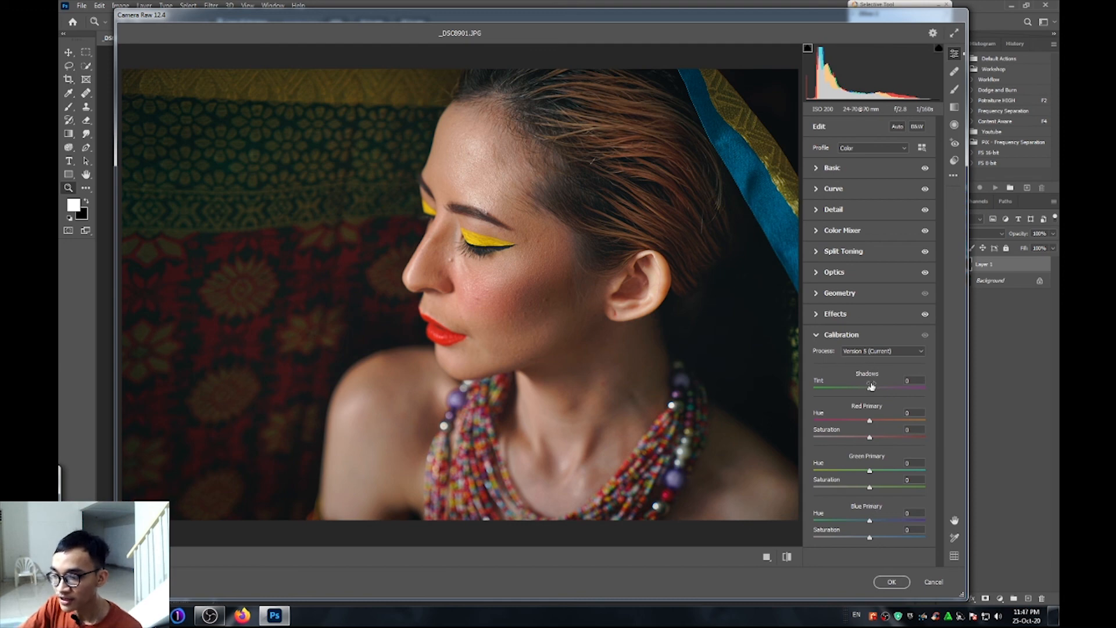
mouse_move(873, 390)
left_mouse_down()
mouse_move(829, 391)
mouse_move(920, 391)
mouse_move(826, 393)
mouse_move(871, 390)
left_mouse_up()
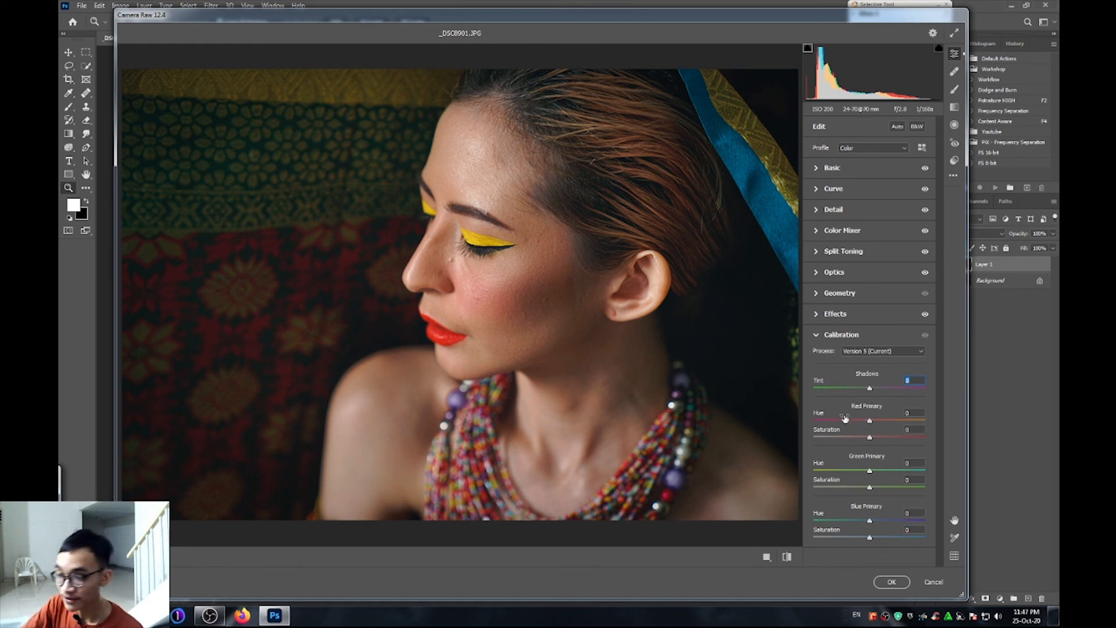
mouse_move(871, 422)
left_mouse_down()
mouse_move(806, 416)
mouse_move(908, 421)
mouse_move(849, 438)
mouse_move(882, 438)
mouse_move(872, 439)
left_mouse_up()
double_click(909, 422)
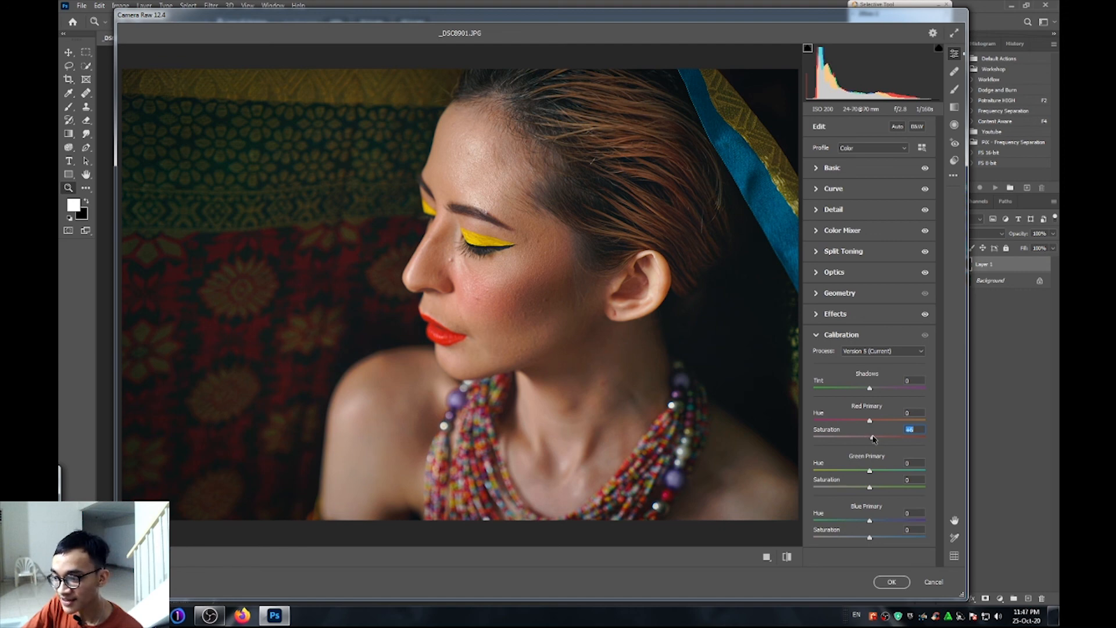
Try the Green Primary hue, reset it to 0, and set the Green Primary saturation to +7.
left_click_drag(870, 470, 885, 492)
double_click(885, 471)
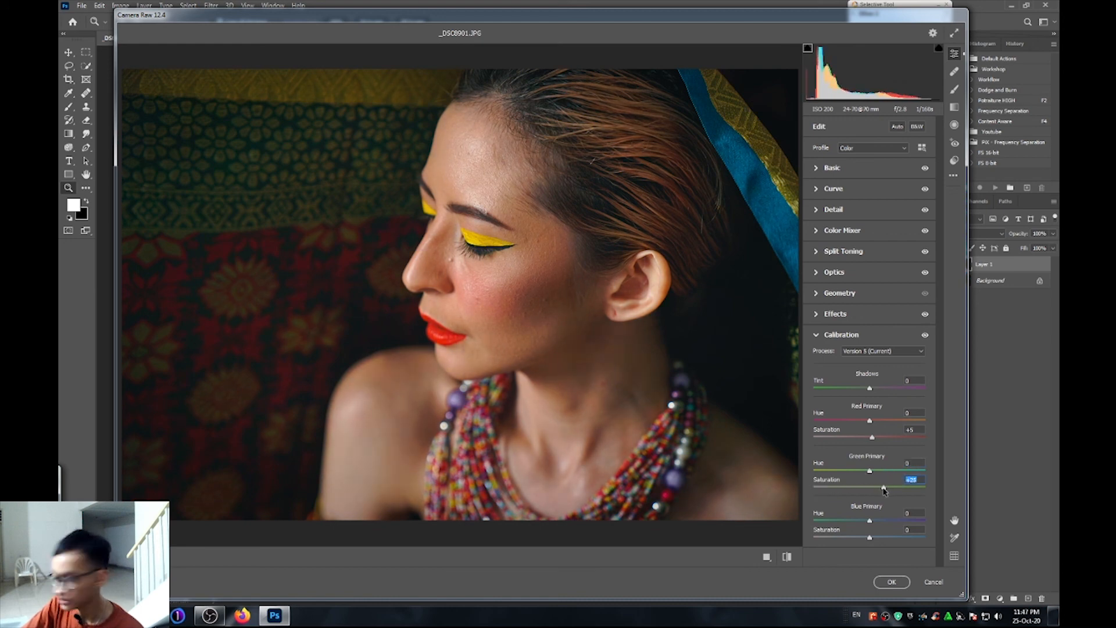
left_click_drag(880, 490, 876, 490)
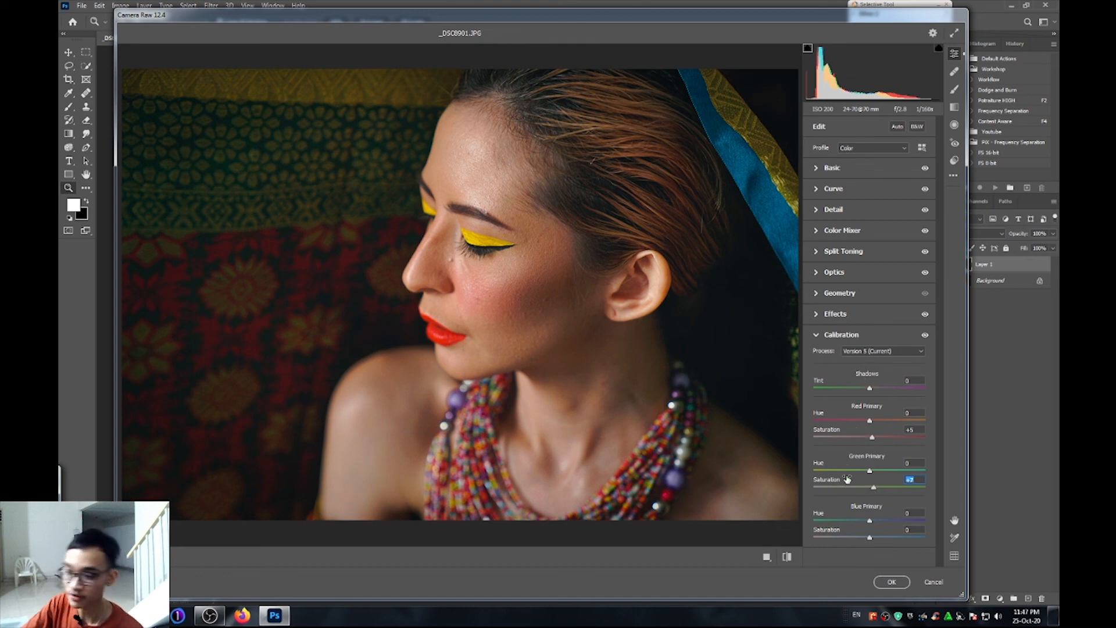
Reset the Blue Primary hue to 0 after trying it, set its saturation to about +6, and apply the Camera Raw Filter.
left_click_drag(872, 520, 885, 525)
double_click(883, 522)
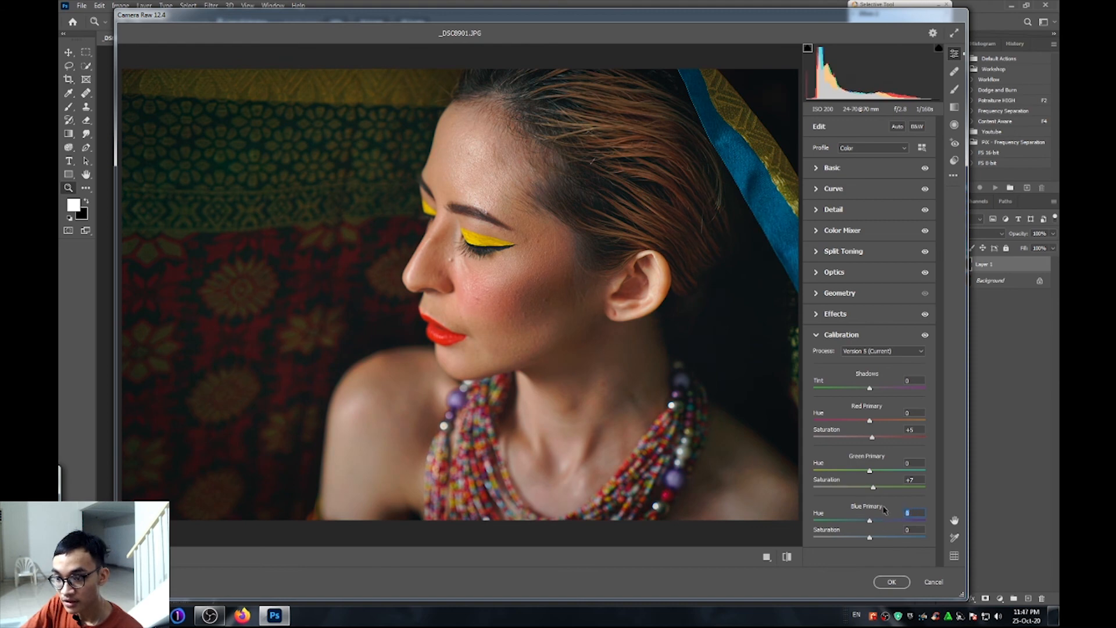
left_click(871, 538)
left_click_drag(871, 540, 875, 541)
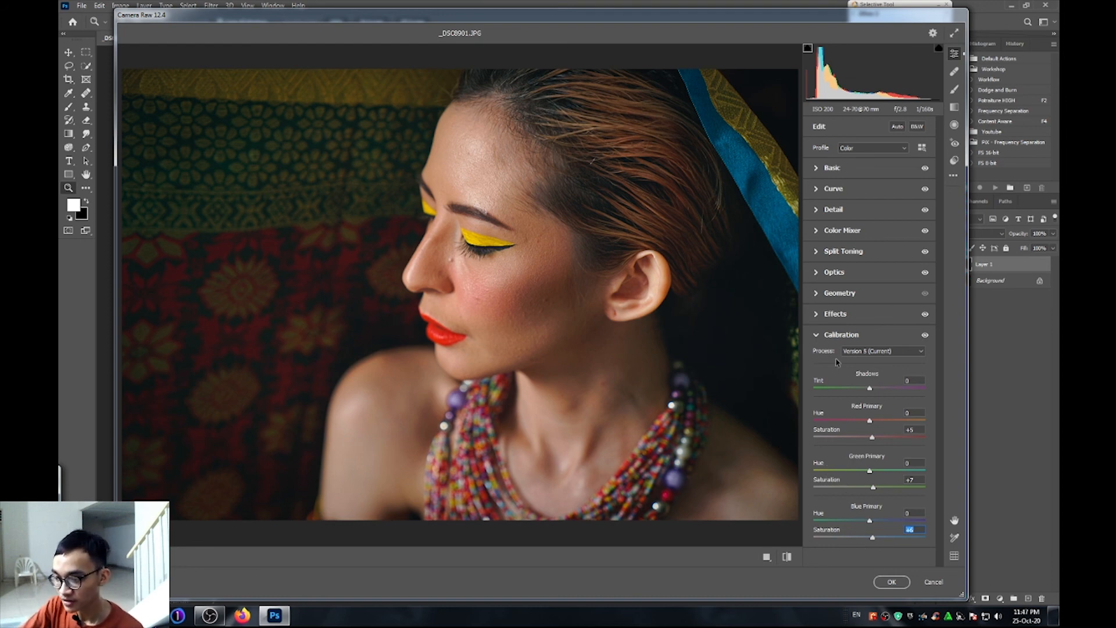
left_click(824, 337)
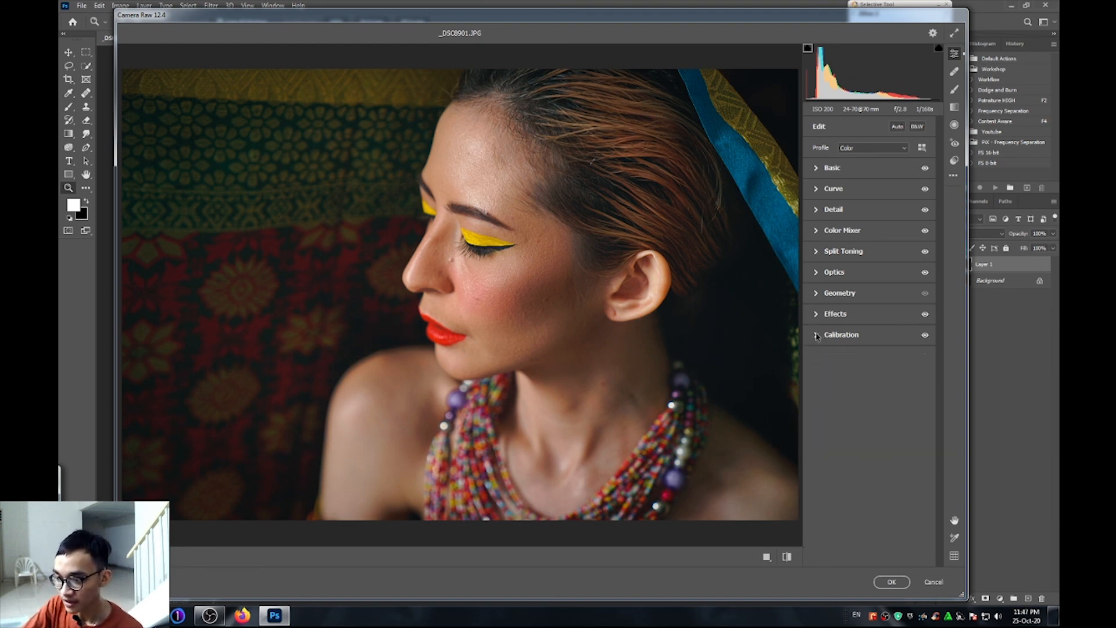
left_click(889, 582)
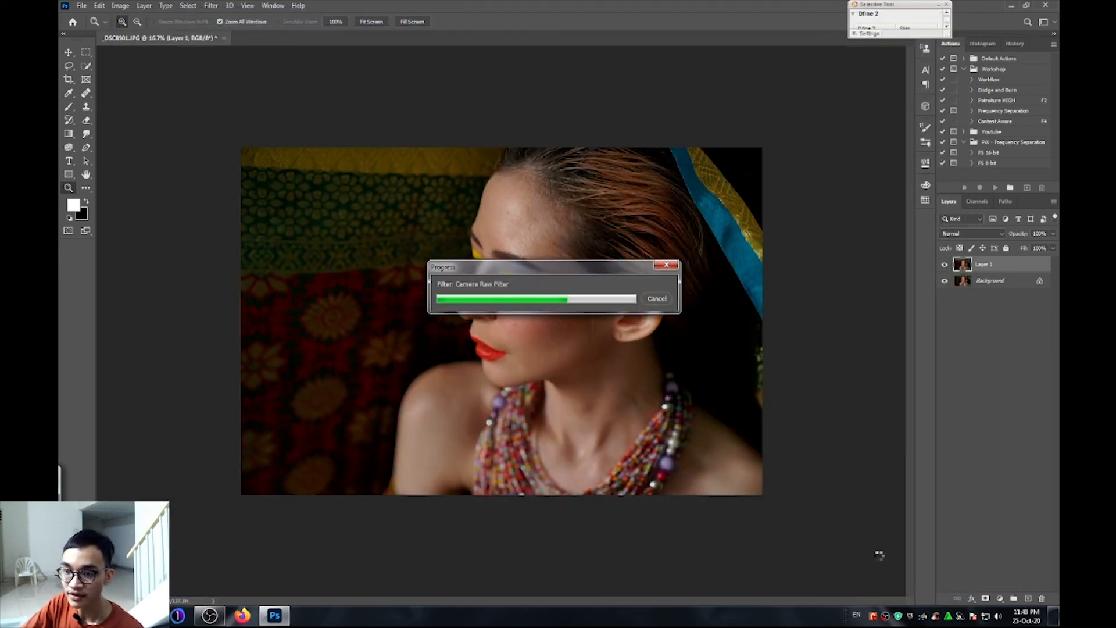
Inspect the filtered portrait's facial skin and eye detail up close, and return to the whole image.
left_click(583, 362, "alt")
left_click_drag(549, 304, 550, 305)
left_click(583, 328, "alt")
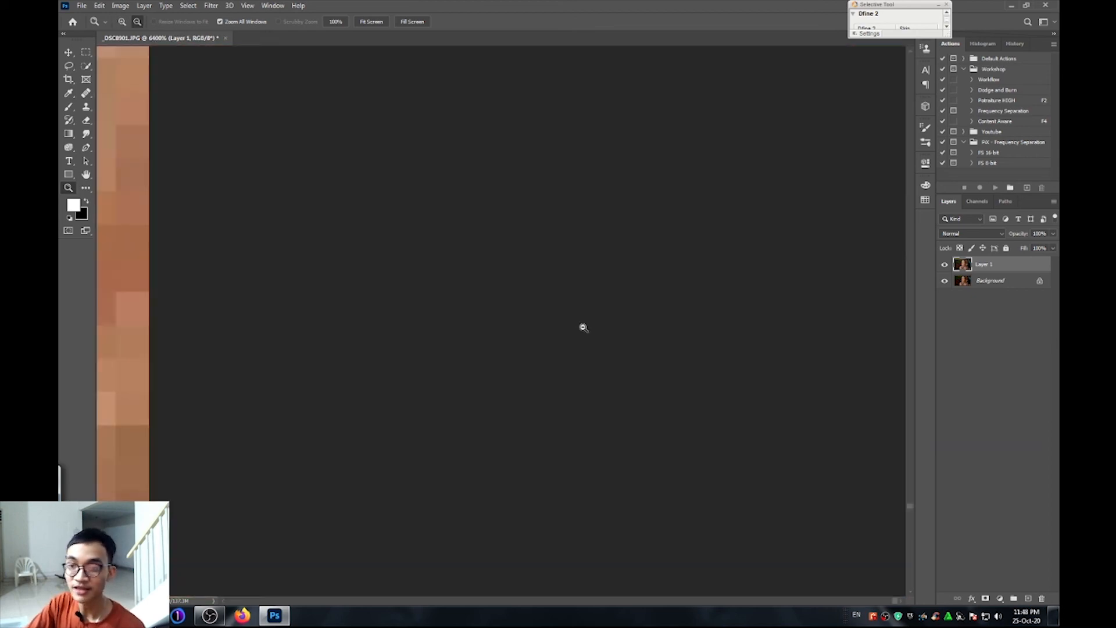
left_click(583, 328, "alt")
left_click(587, 330, "alt")
left_click(593, 331, "alt")
left_click(601, 333, "alt")
left_click(608, 333, "alt")
left_click(610, 334, "alt")
left_click(614, 334, "alt")
left_click(614, 334, "alt")
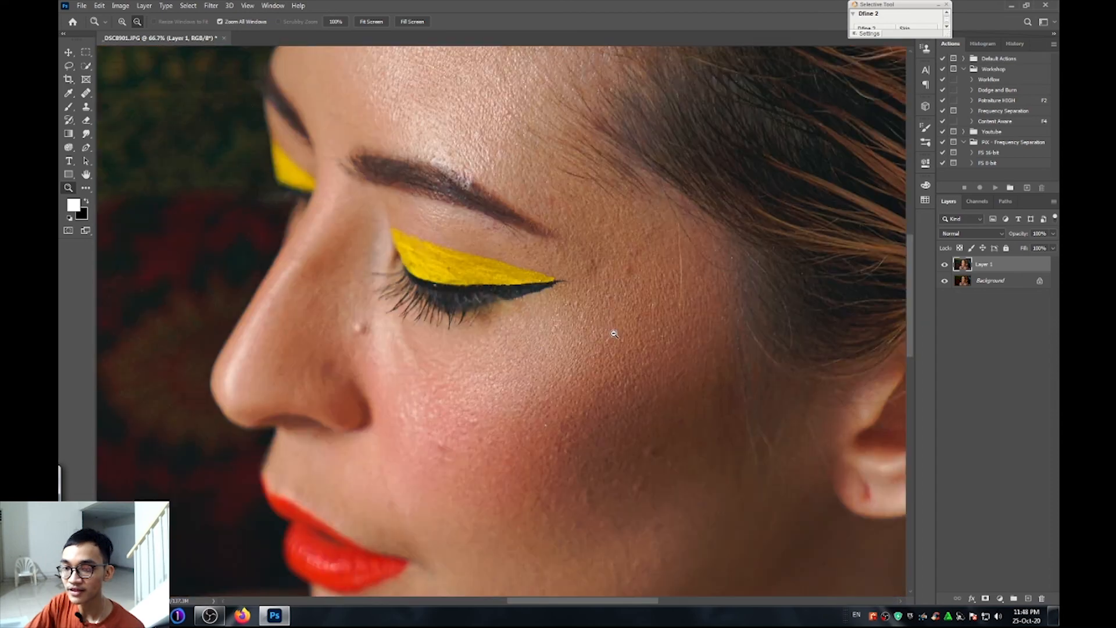
left_click(614, 334, "alt")
left_click(614, 334, "alt")
left_click(614, 334, "alt")
left_click(614, 334, "alt")
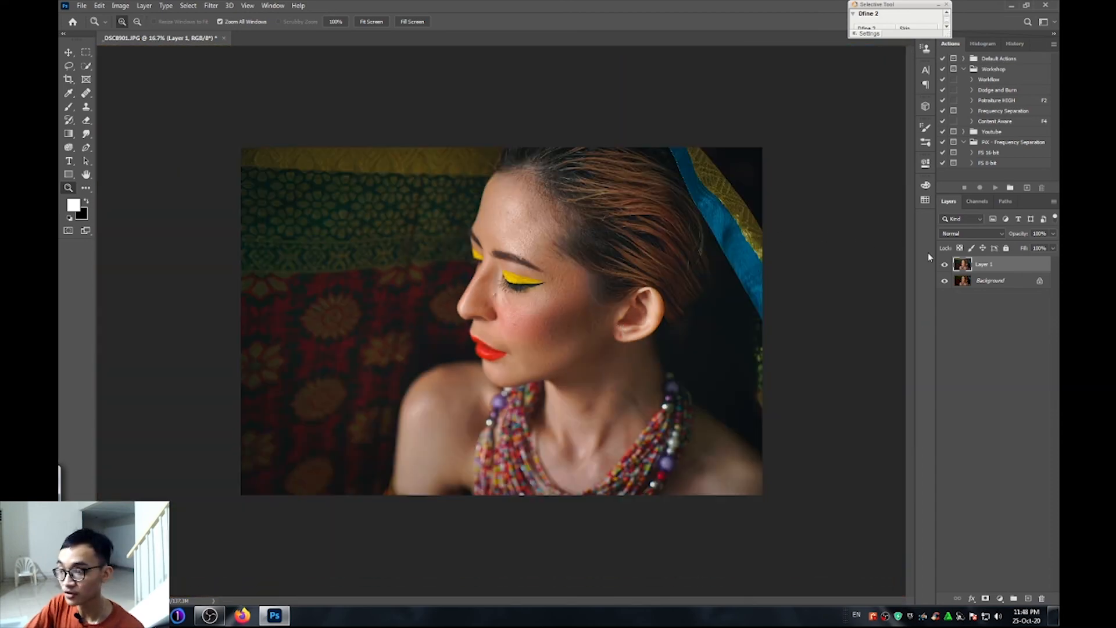
left_click(548, 286)
left_click(543, 286)
left_click(543, 286)
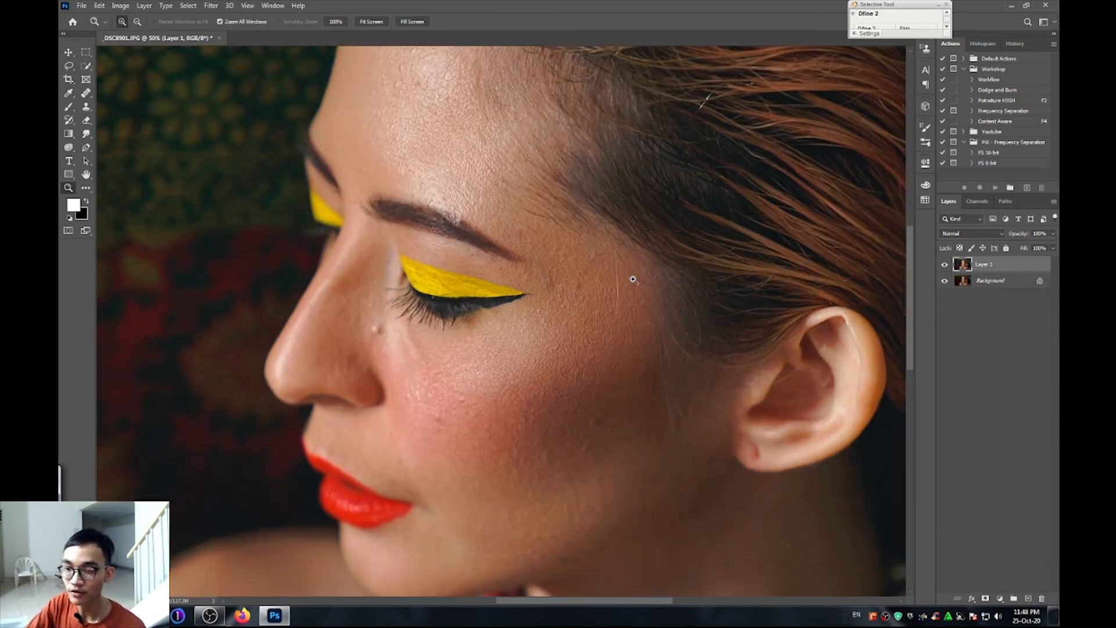
left_click(613, 304, "alt")
left_click(614, 304, "alt")
left_click(621, 301, "alt")
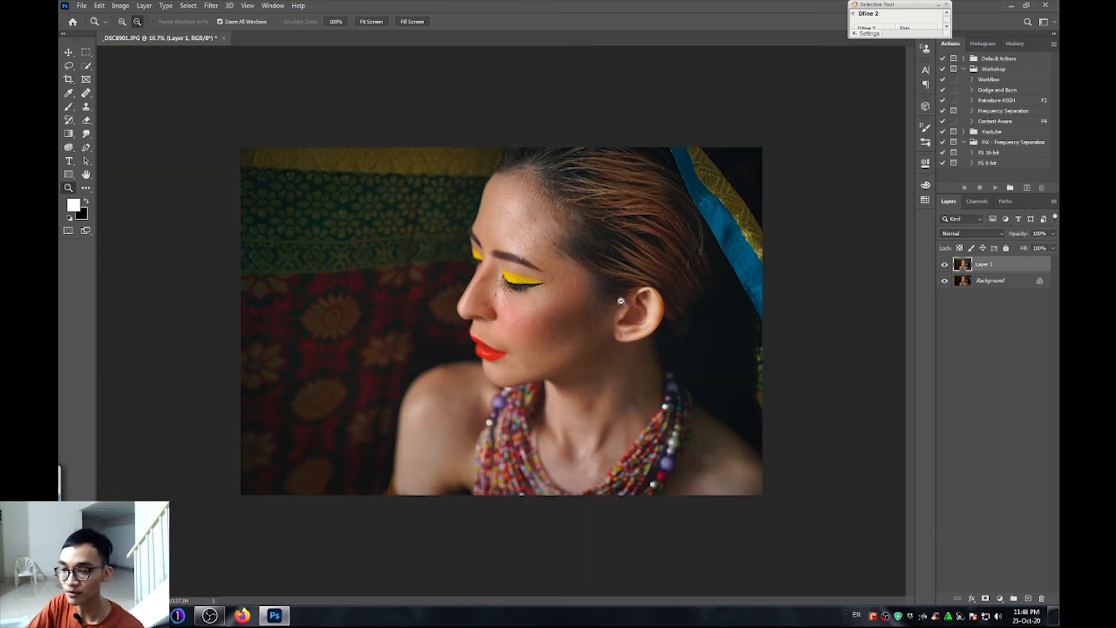
Compare the portrait before and after filtering by repeatedly hiding and showing Layer 1, leaving it visible.
left_click(944, 266)
left_click(945, 266)
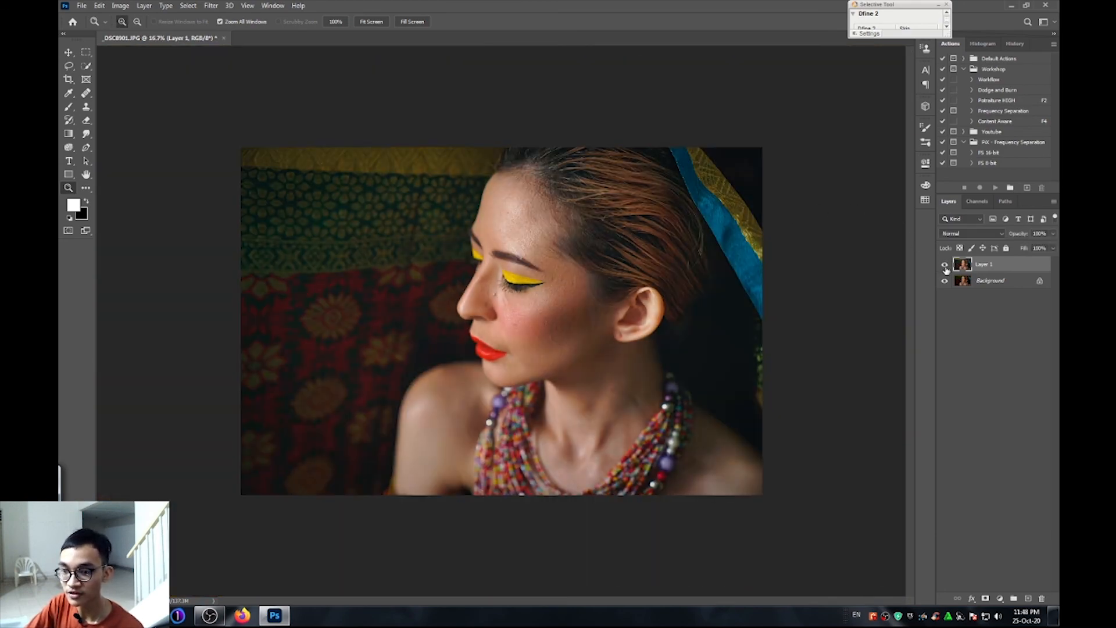
left_click(945, 266)
left_click(945, 267)
left_click(945, 267)
left_click(945, 267)
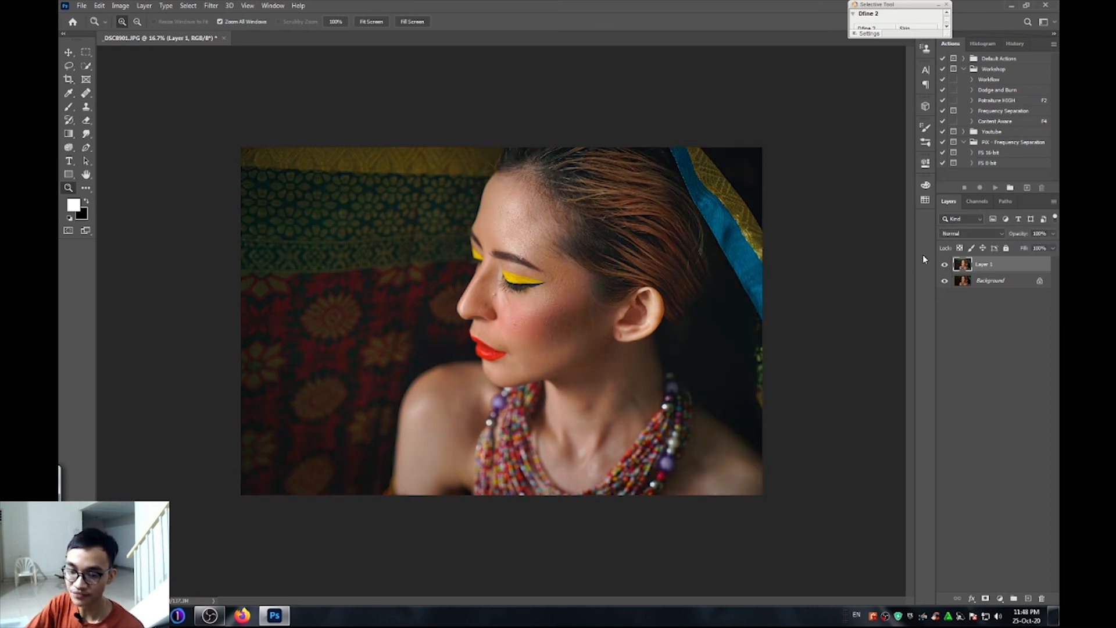